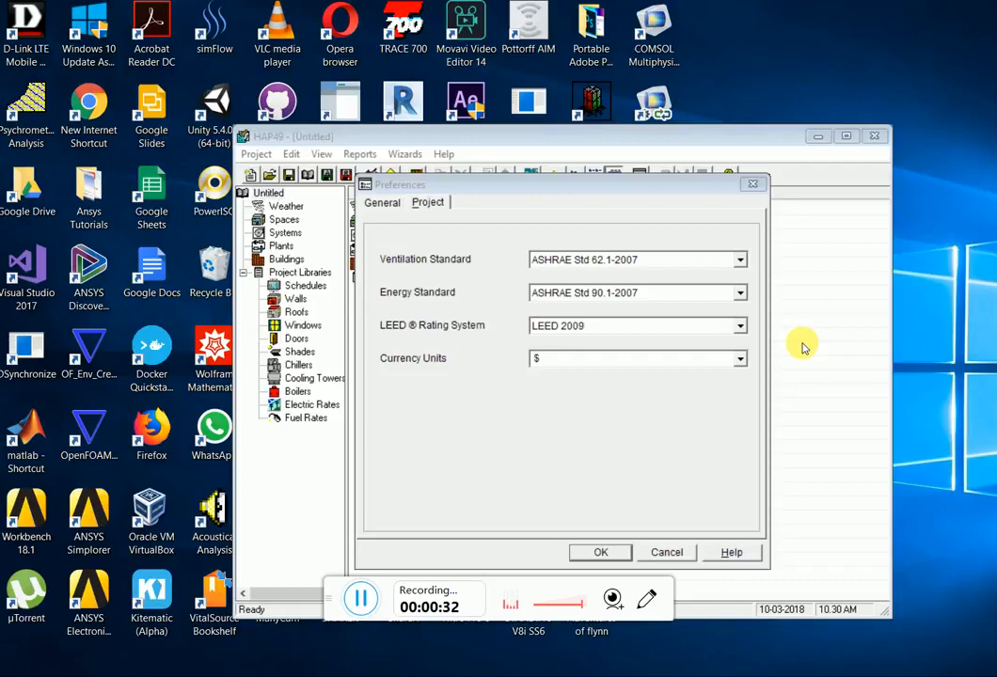
Set the project's ventilation standard to ASHRAE Std 62.1-2010 and its energy standard to ASHRAE Std 90.1-2010.
click(740, 260)
click(631, 328)
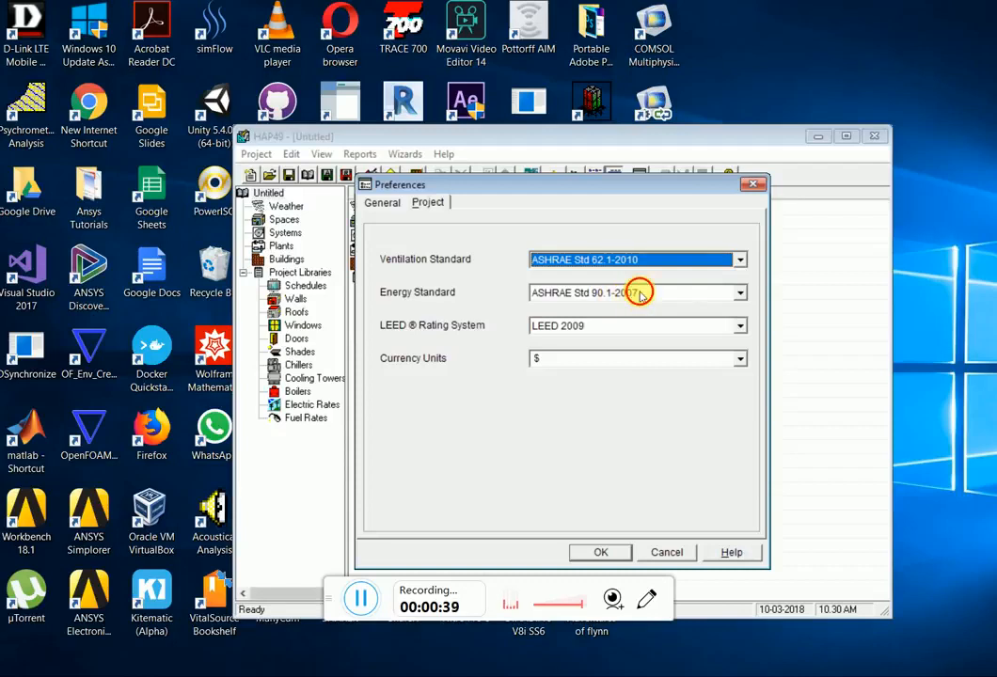
click(634, 292)
click(626, 334)
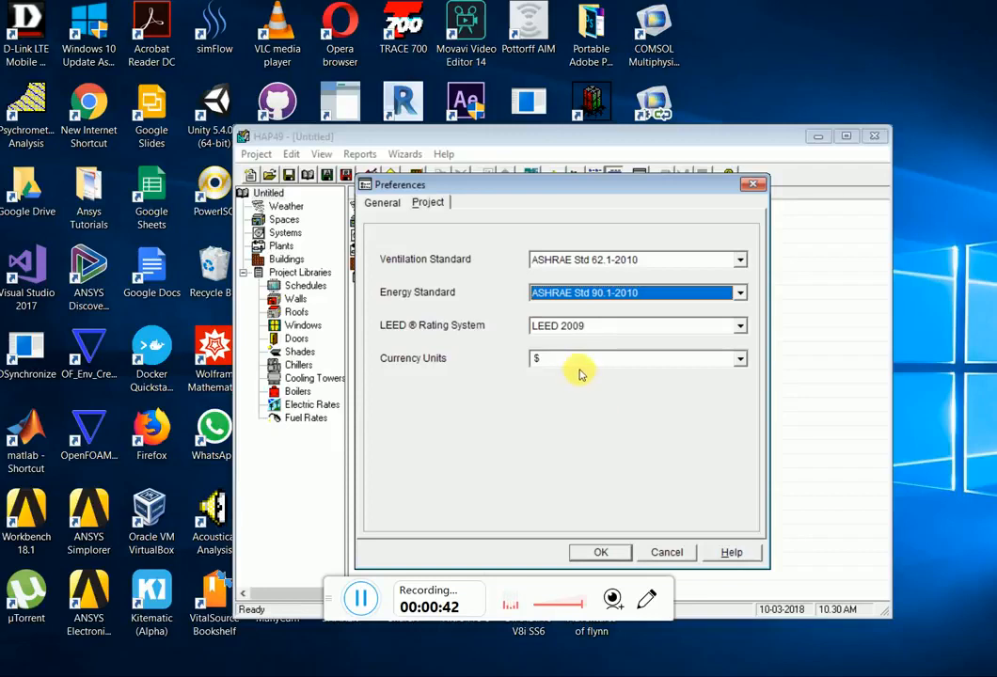
click(597, 553)
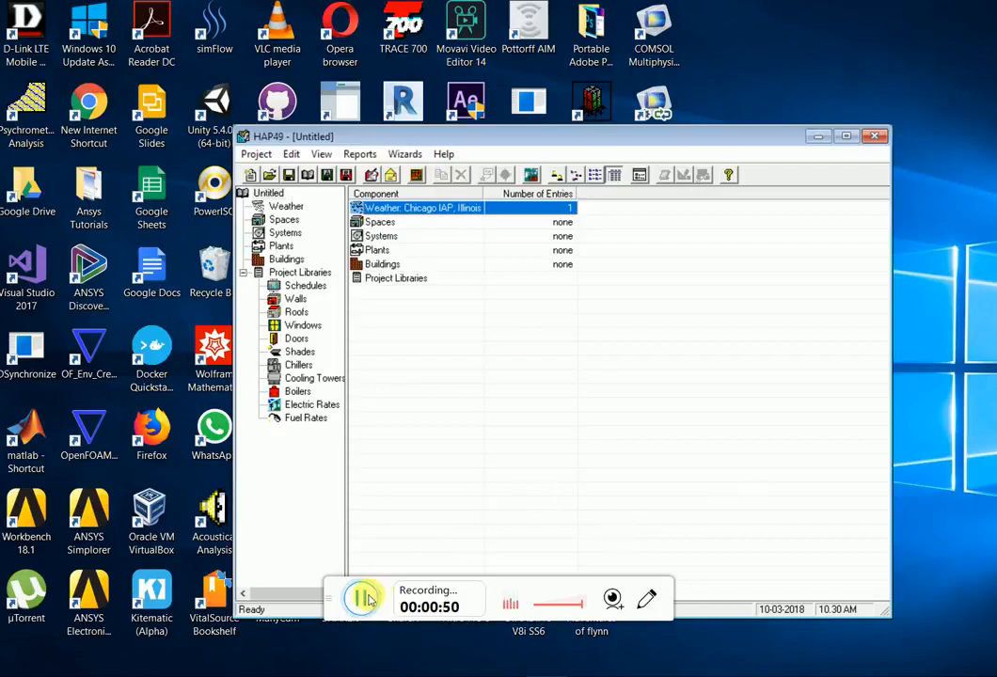
click(364, 599)
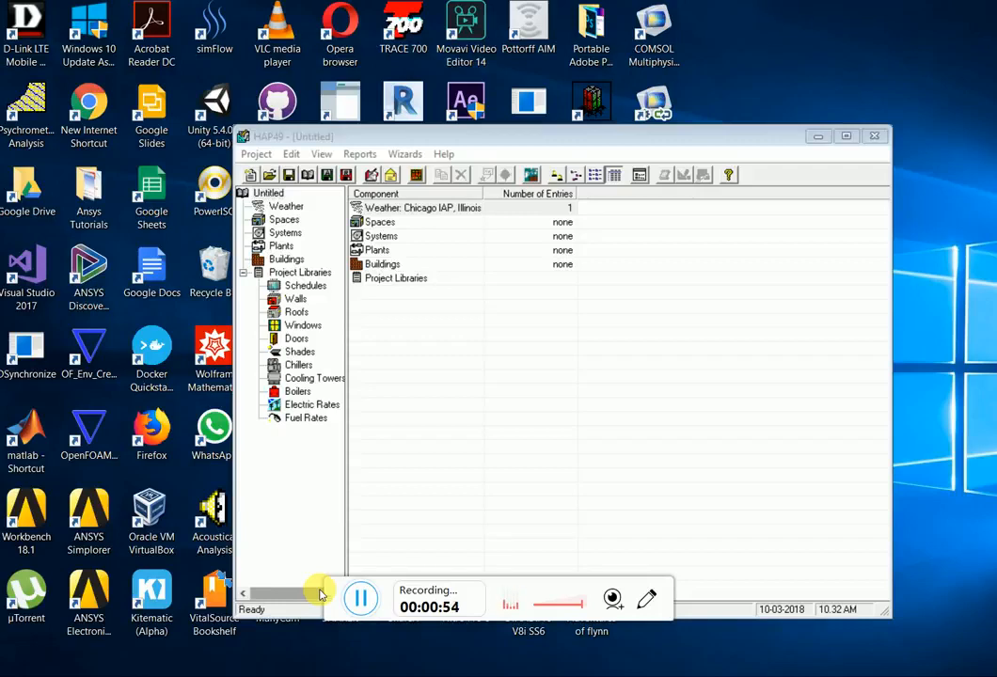
Save the untitled project under the name "Ambani Villa".
click(256, 154)
click(299, 226)
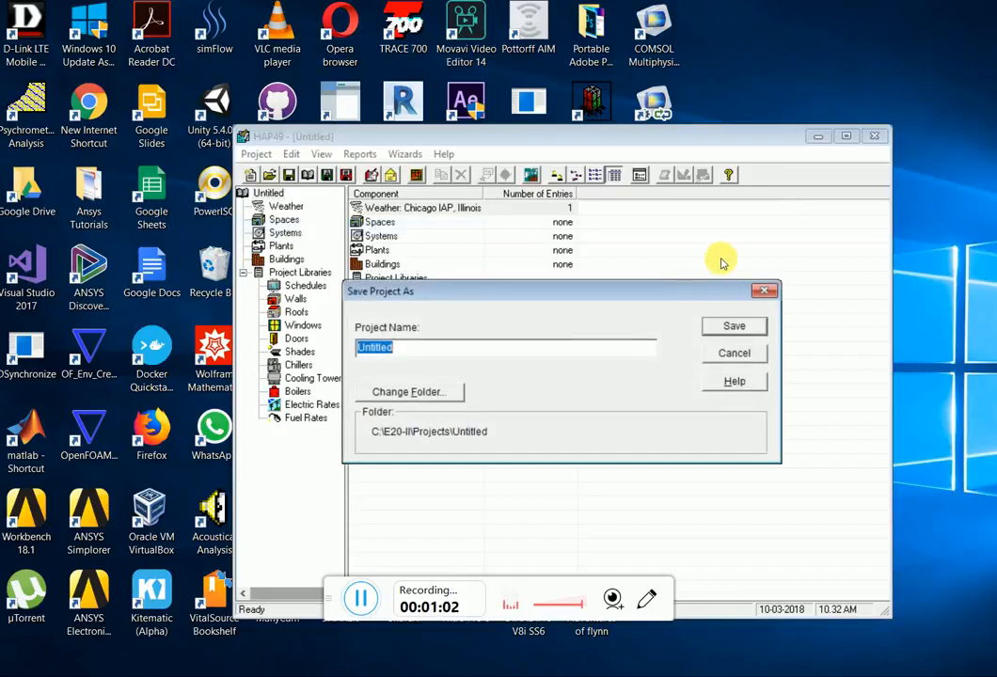
text(A)
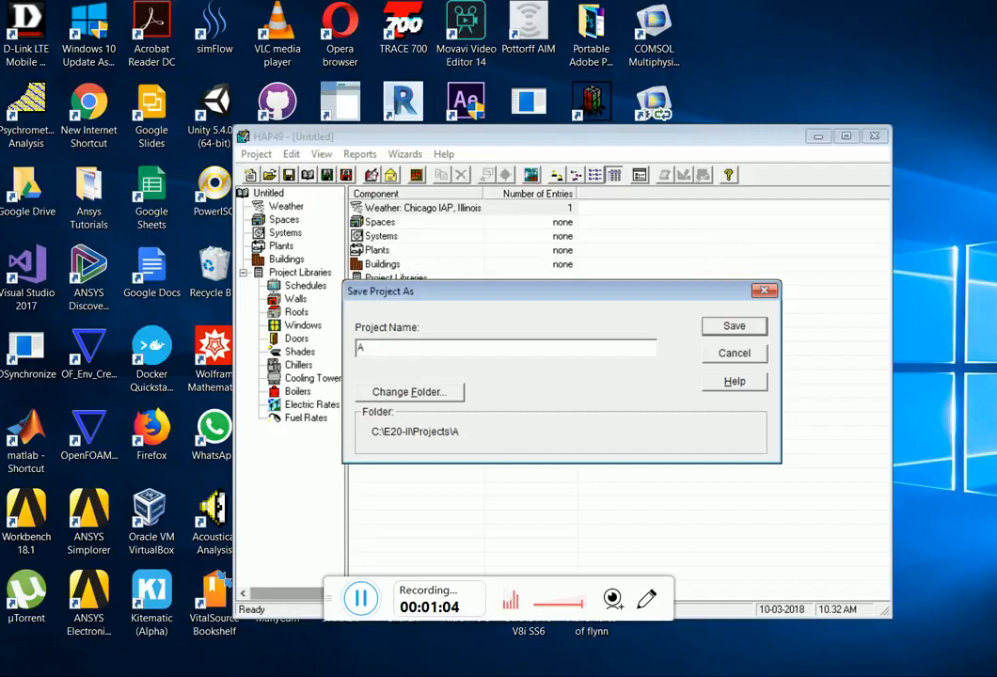
text(ba)
text(mbani)
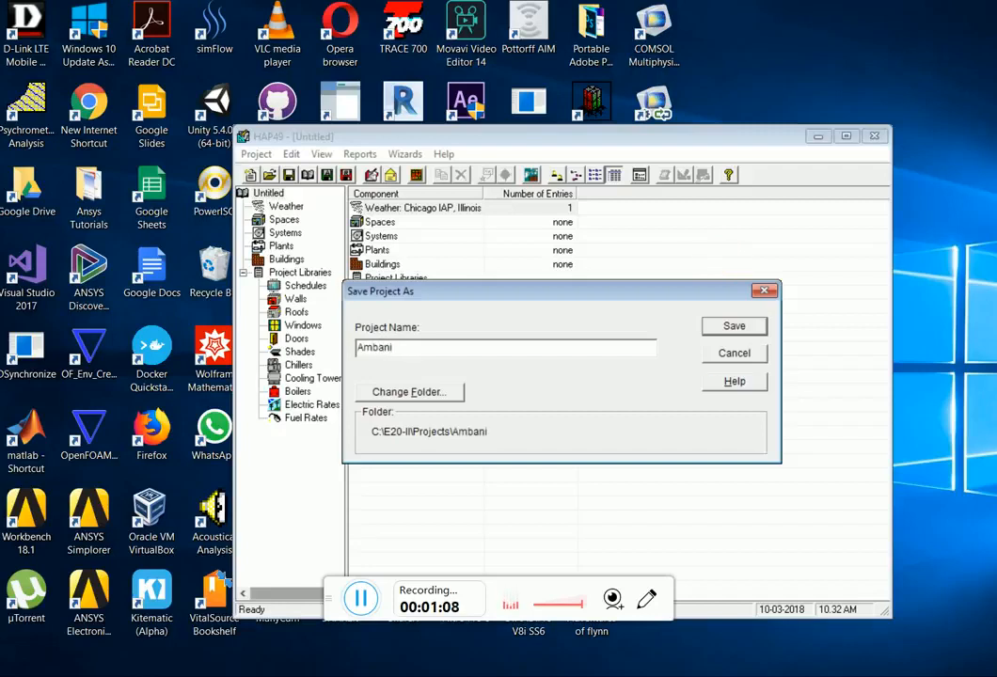
text( Villa)
click(734, 326)
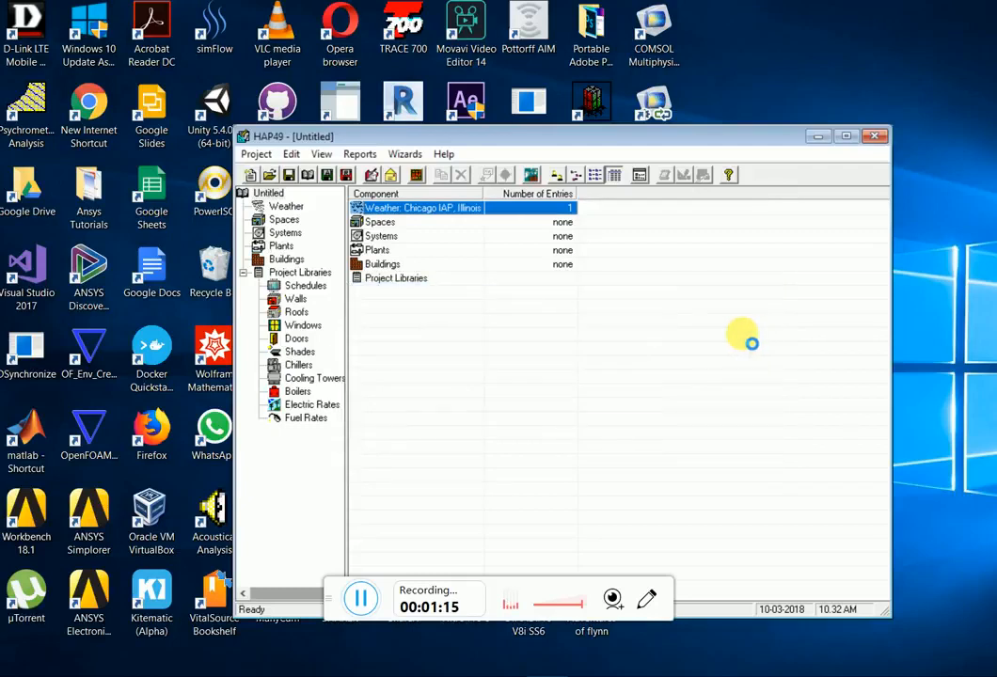
Open the weather properties of the project for editing.
double_click(435, 220)
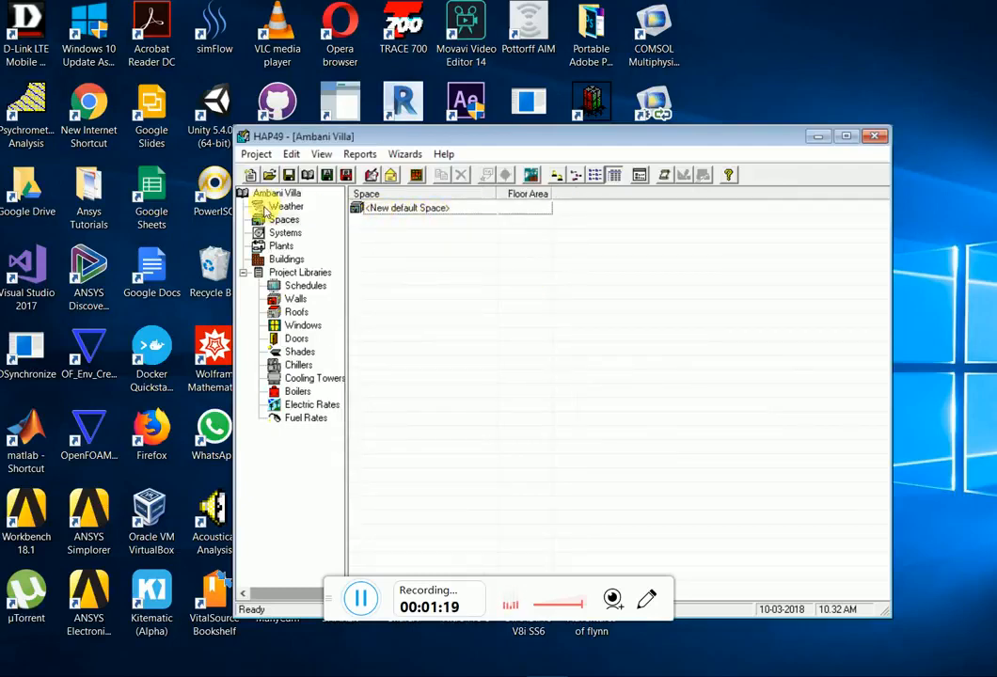
click(313, 208)
double_click(405, 207)
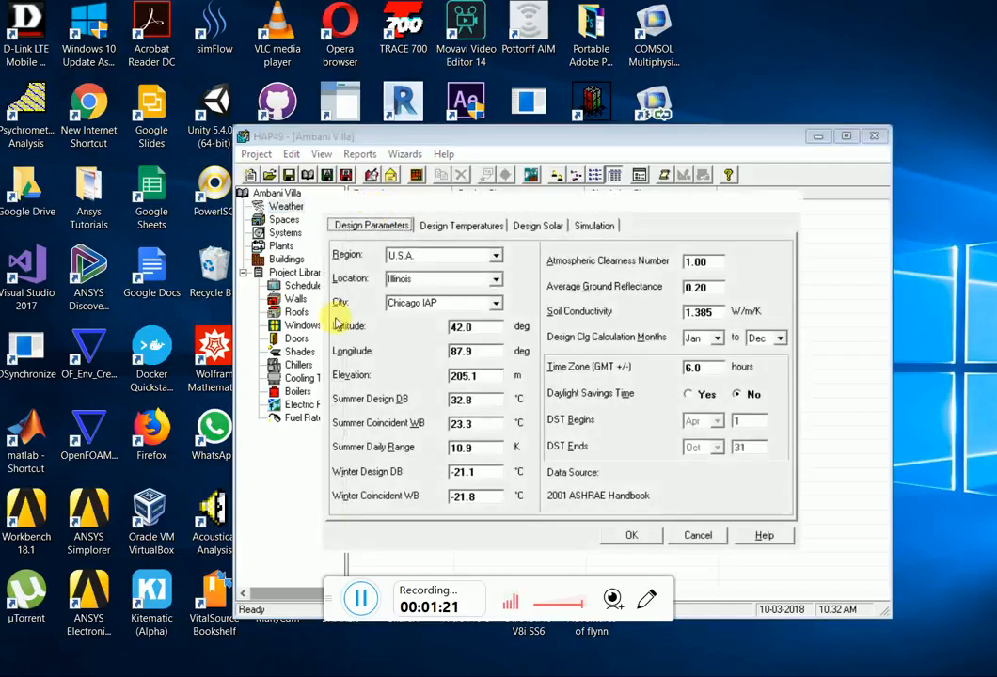
Consult the outdoor conditions under Air Conditioning Design Parameters in the Green Building Regulations PDF in Acrobat Reader, and return to HAP.
key(alt+Tab)
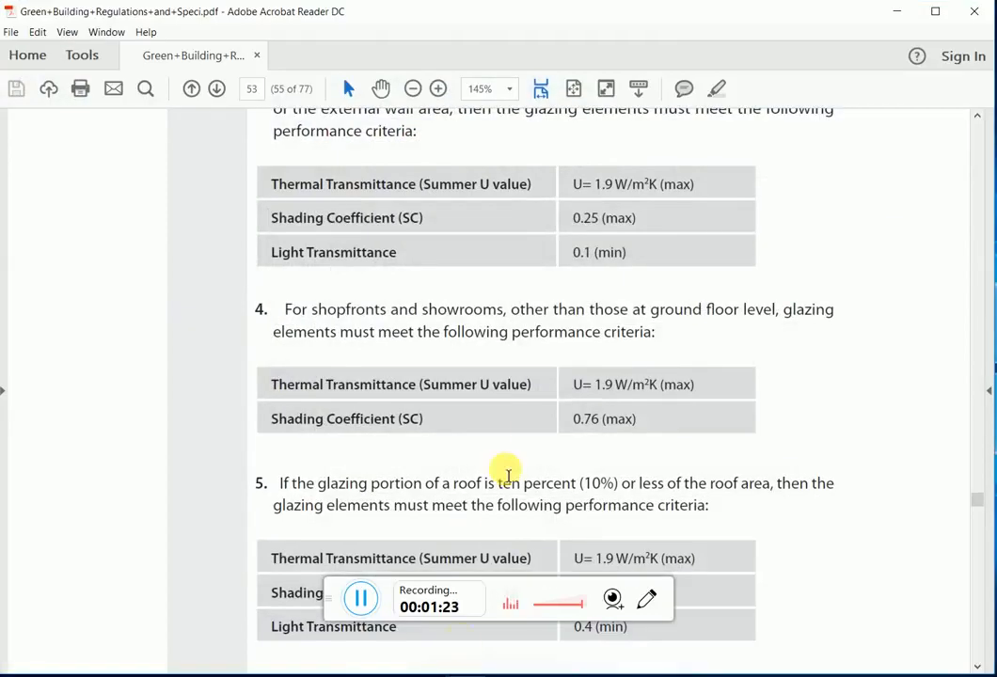
scroll(508, 469, down, 3)
scroll(534, 432, down, 20)
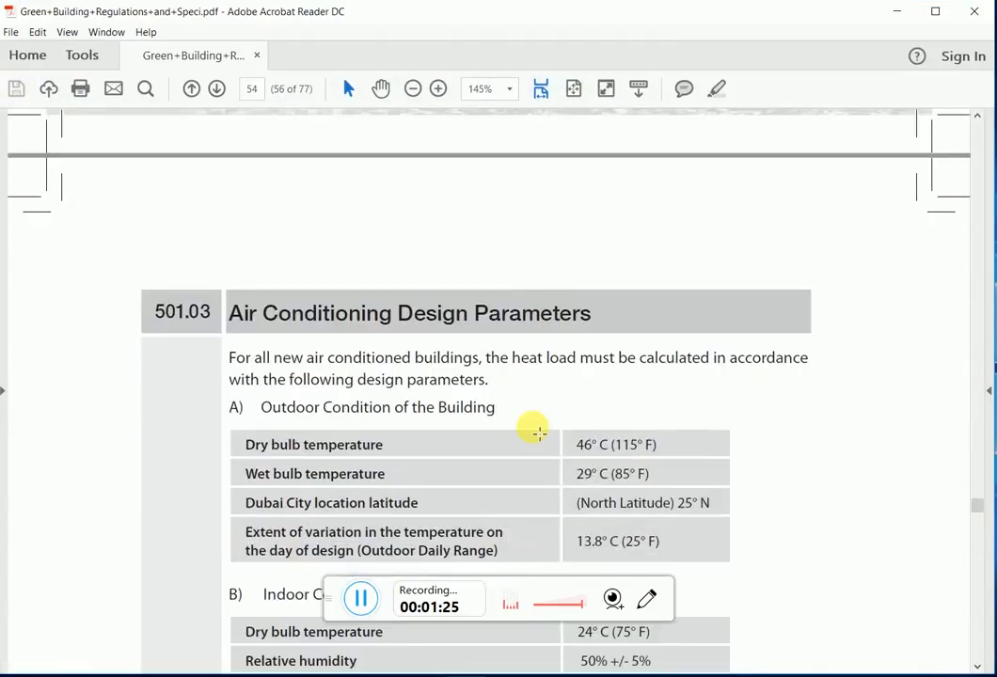
scroll(533, 433, down, 1)
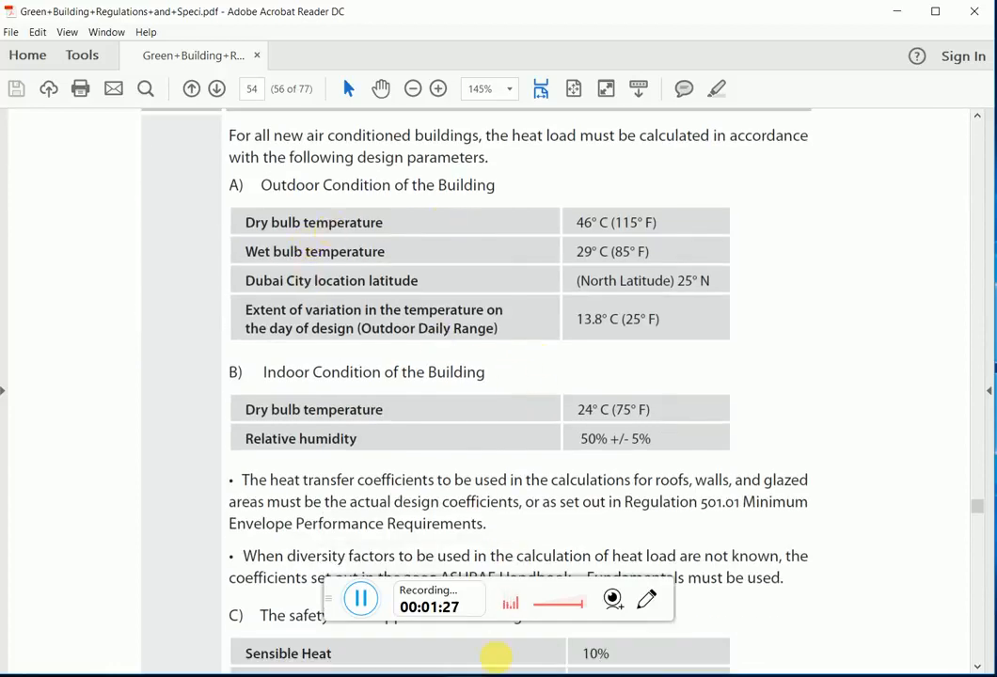
mouse_move(560, 669)
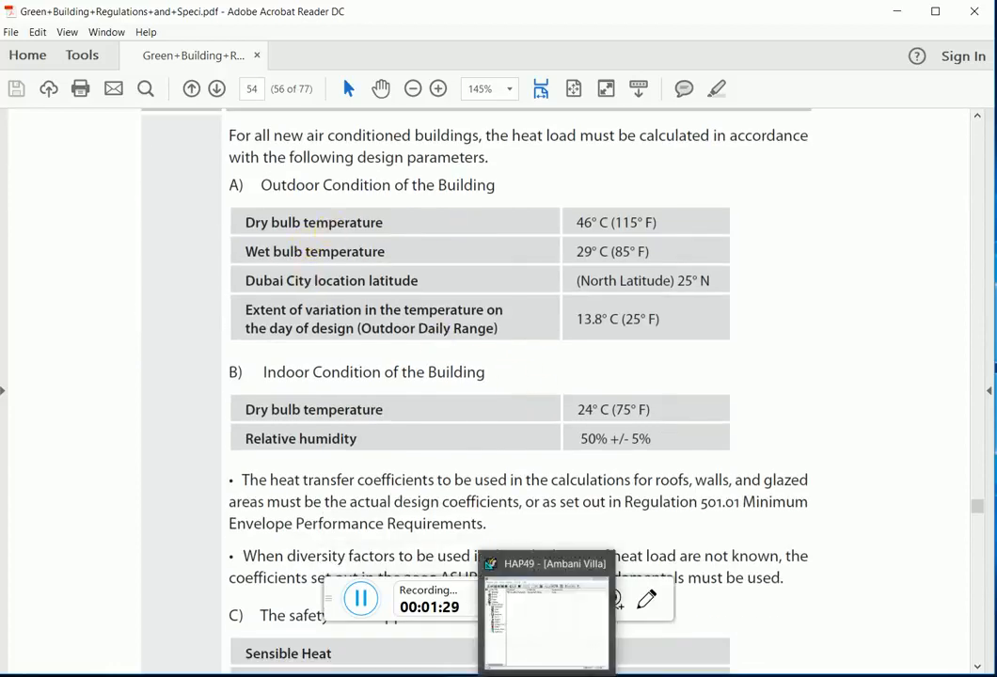
click(555, 630)
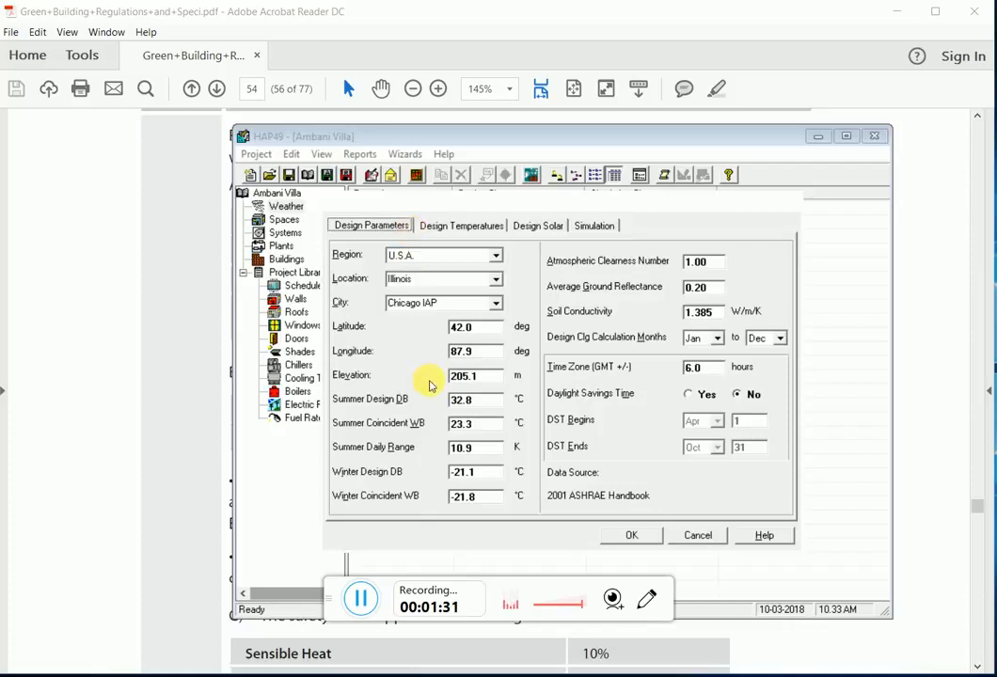
Set the weather region to Middle East, the location to United Arab Emirates and the city to Dubai.
click(494, 402)
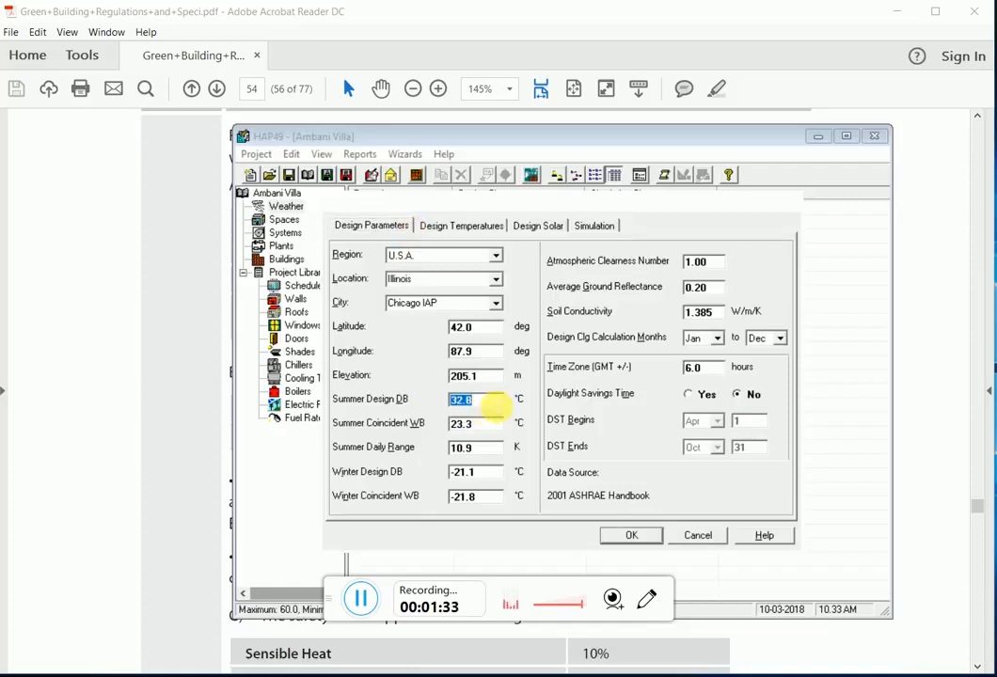
text(46)
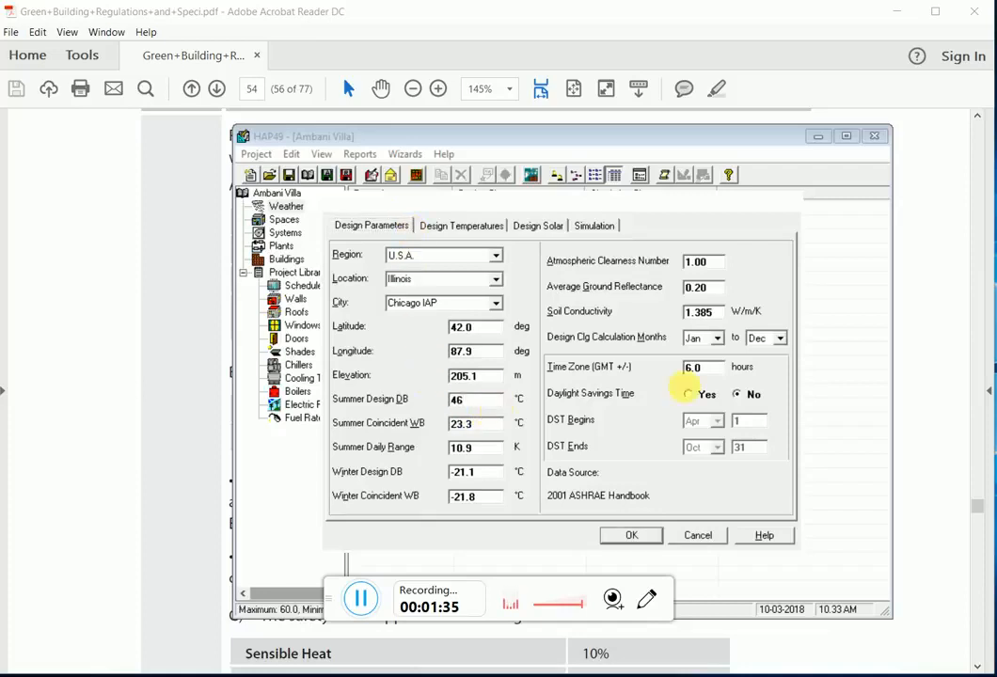
click(441, 254)
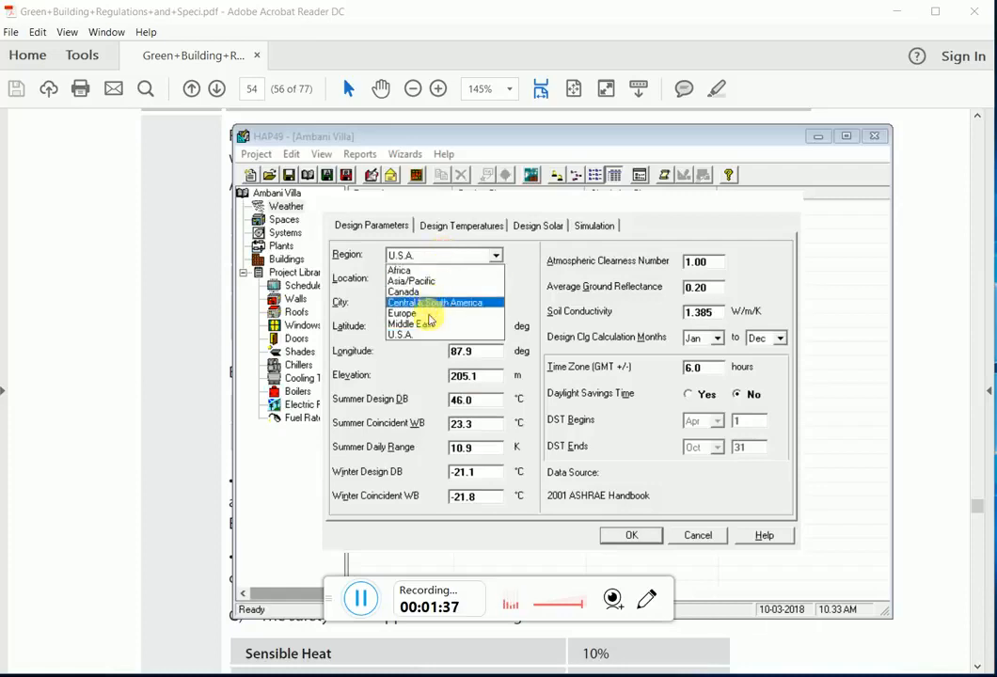
click(430, 321)
click(496, 281)
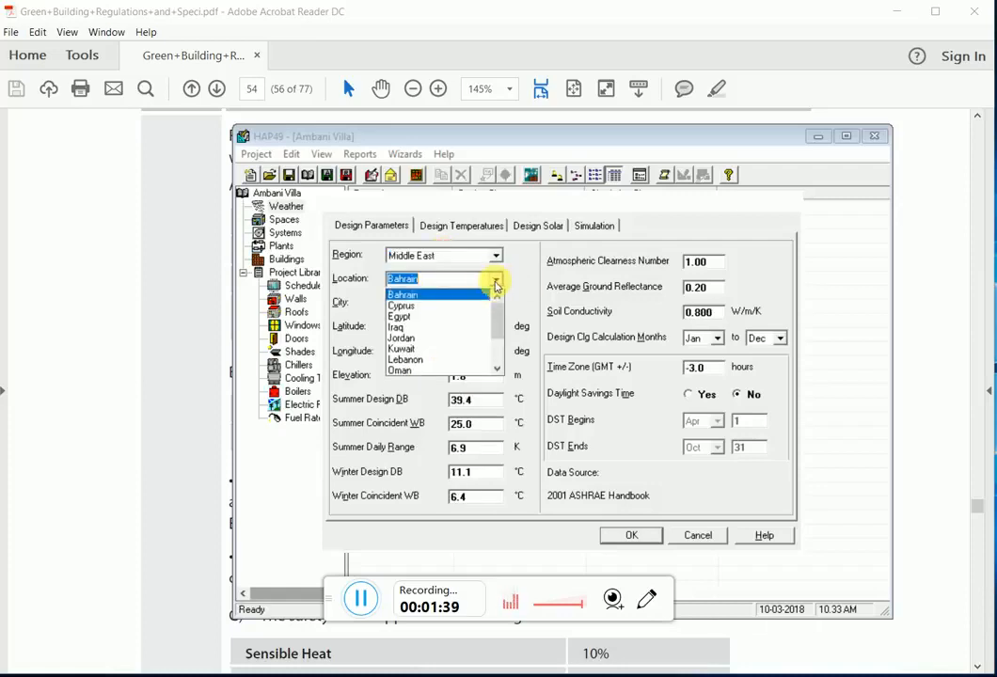
scroll(407, 374, down, 2)
click(408, 371)
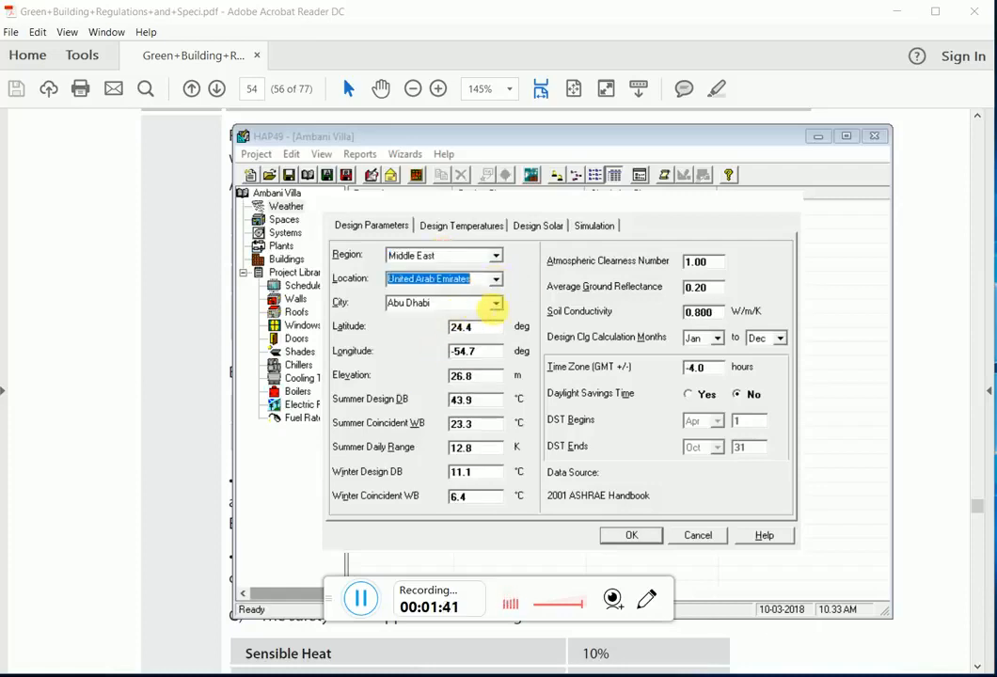
click(495, 303)
click(400, 328)
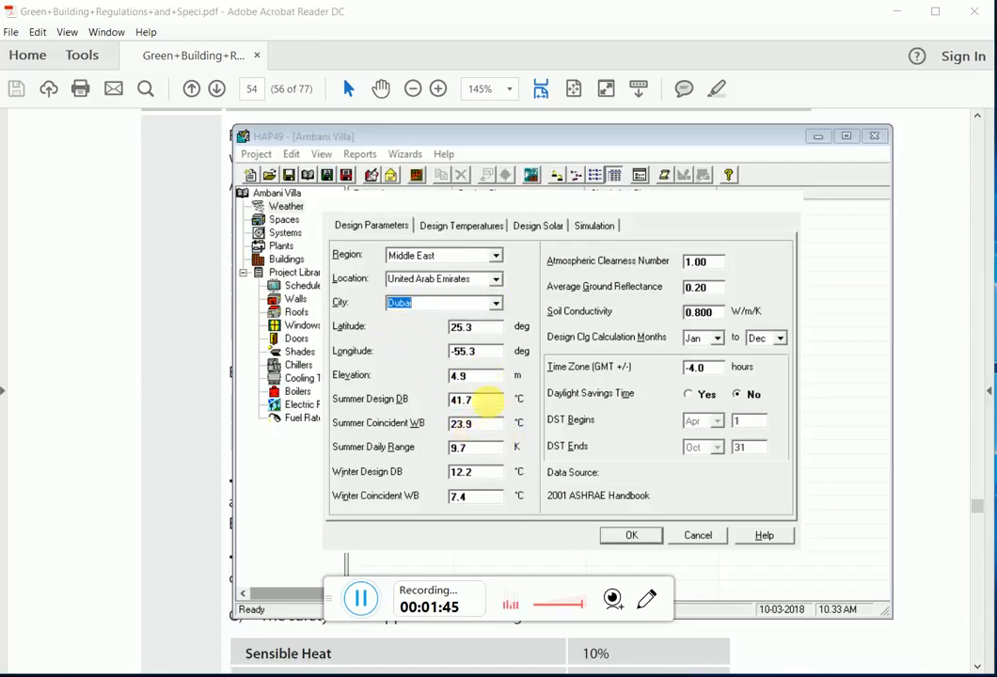
Set the summer design dry bulb to 46 °C and the coincident wet bulb to 29 °C per the regulations, and accept the weather data.
click(487, 400)
text(46)
key(Tab)
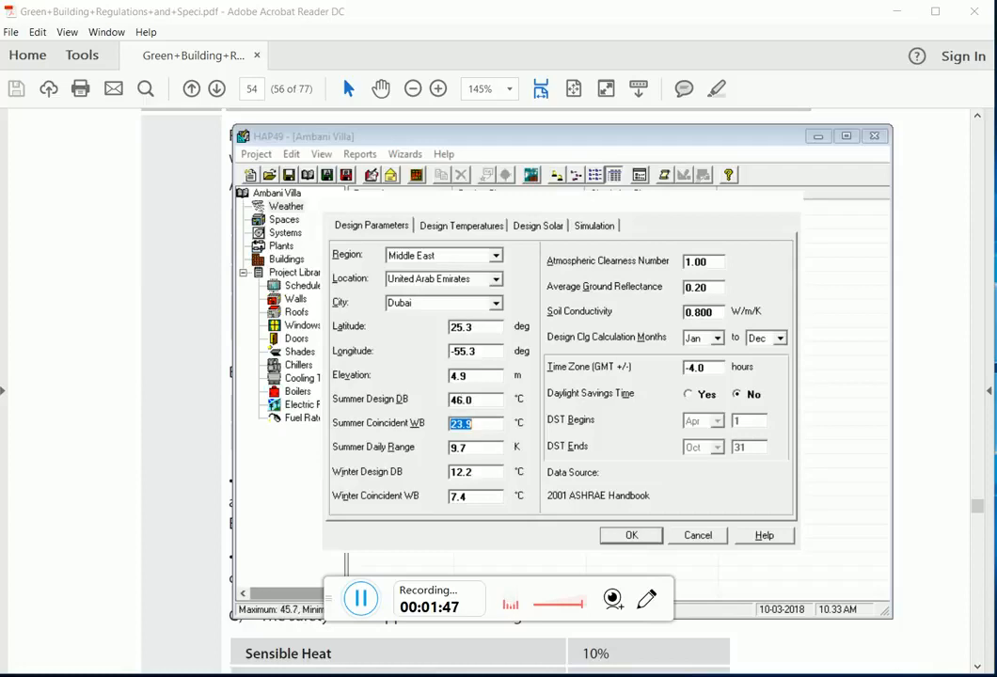
click(141, 596)
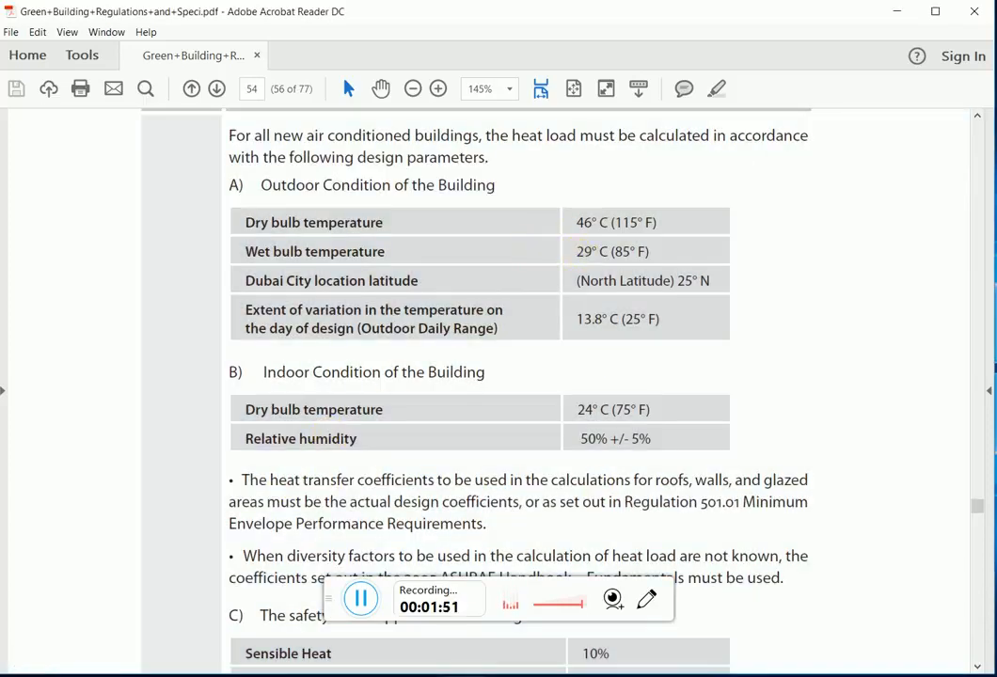
key(alt+Tab)
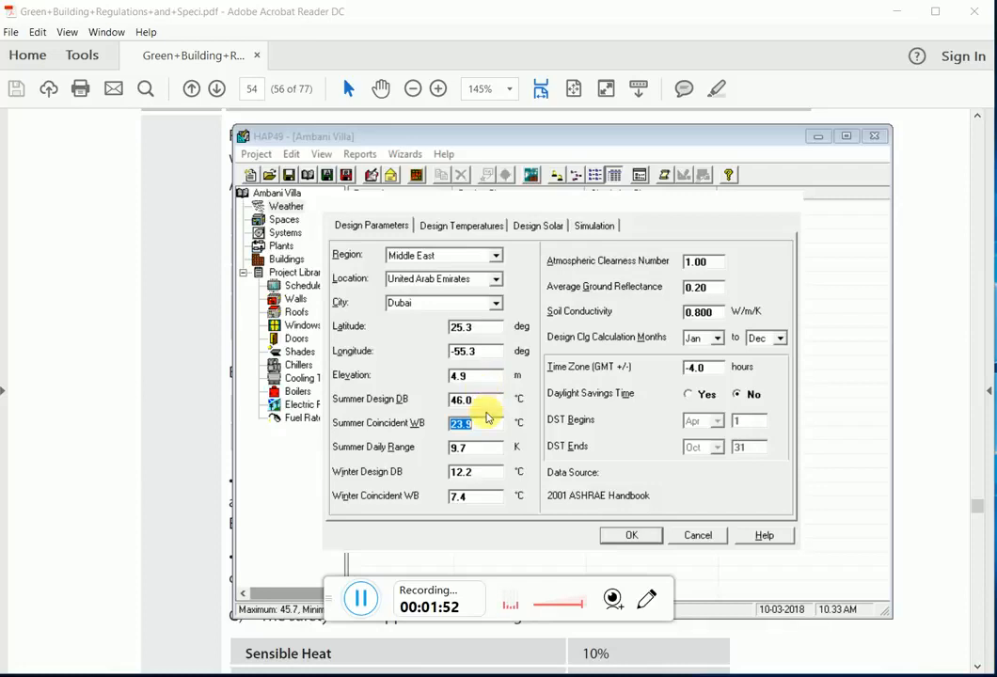
text(29)
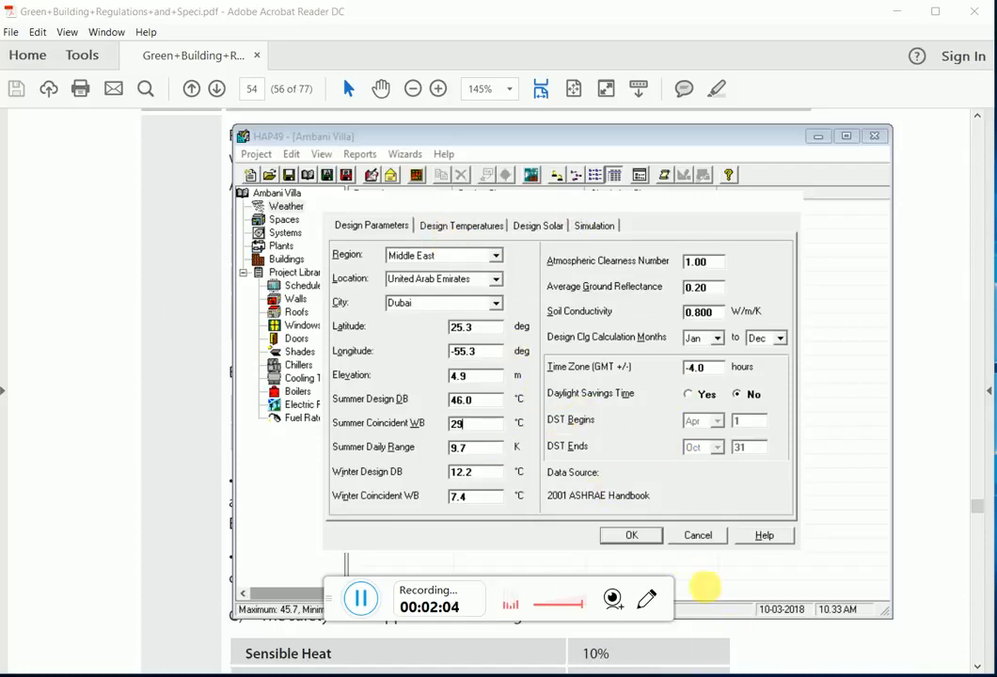
click(637, 532)
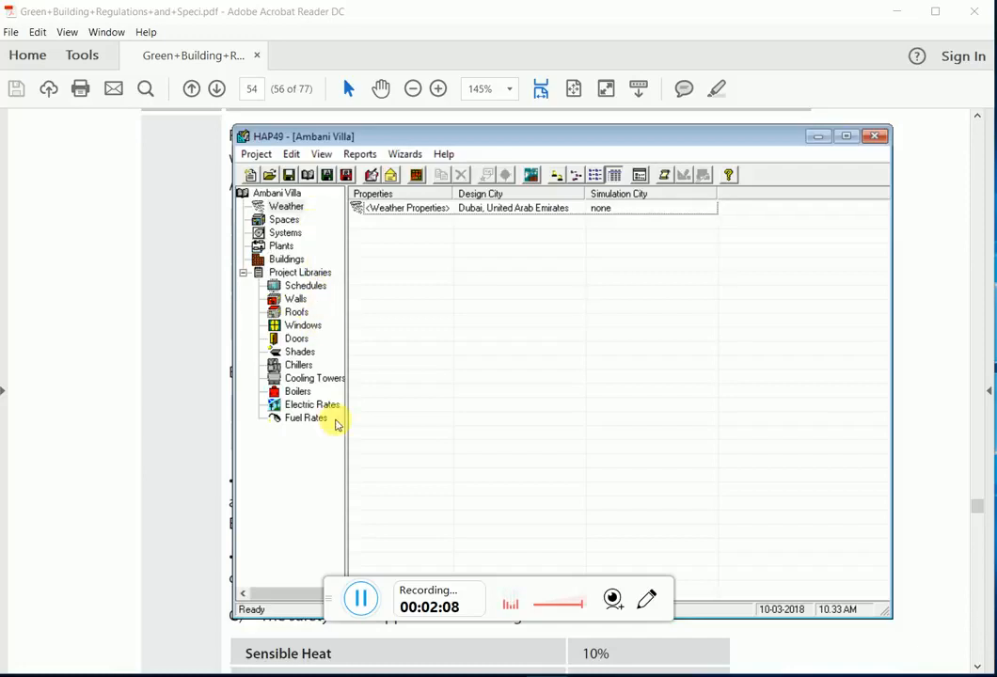
Create a new fractional schedule named "Lighting" in the project libraries.
click(293, 287)
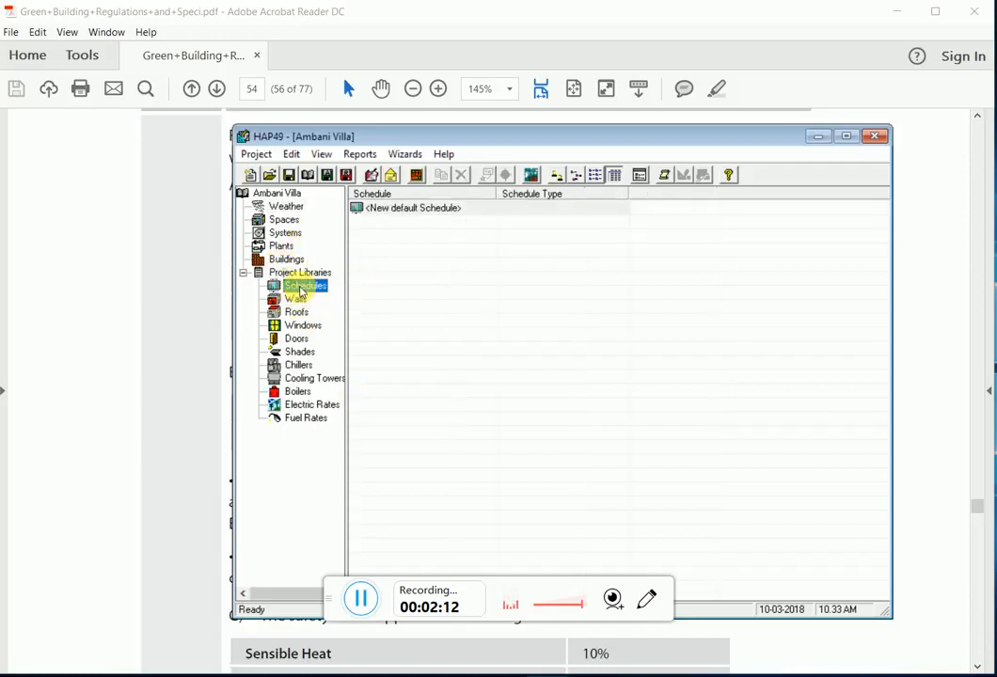
double_click(407, 209)
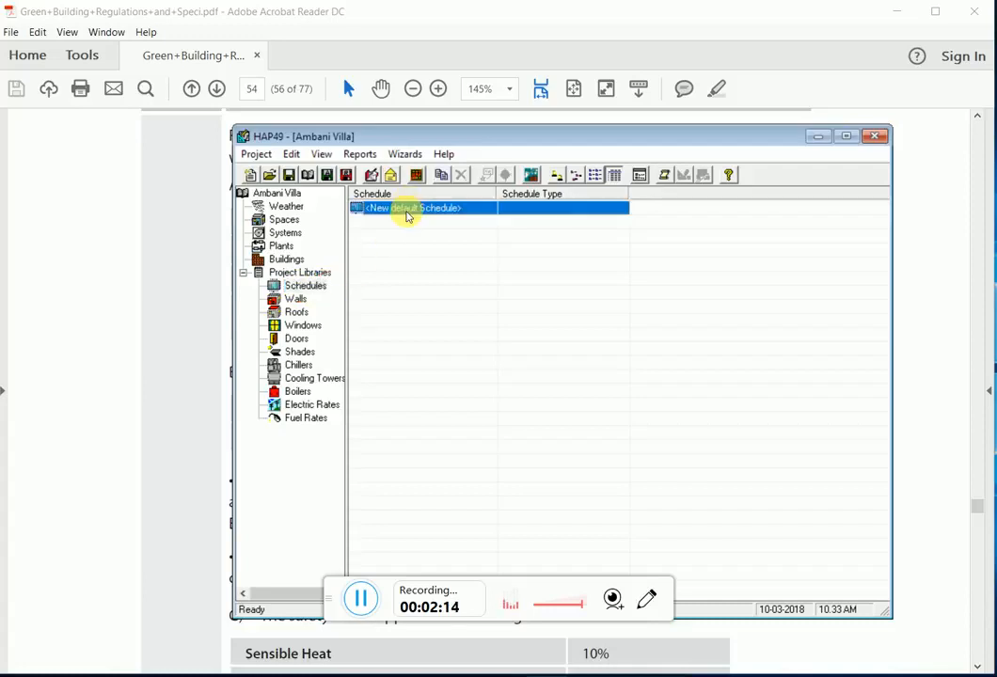
click(467, 239)
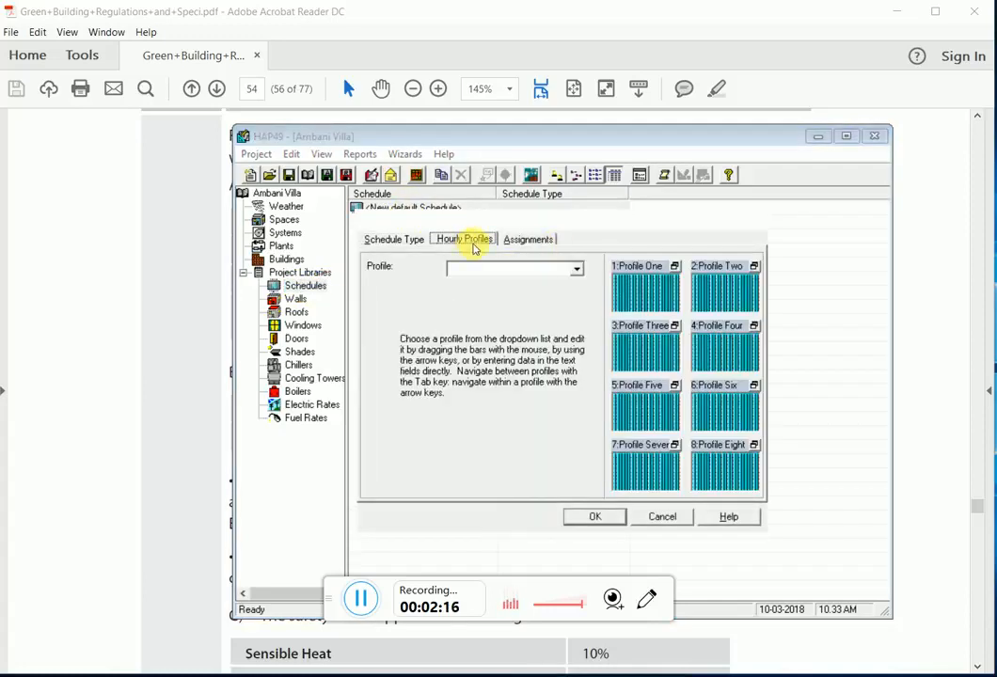
click(389, 241)
drag(528, 307, 602, 307)
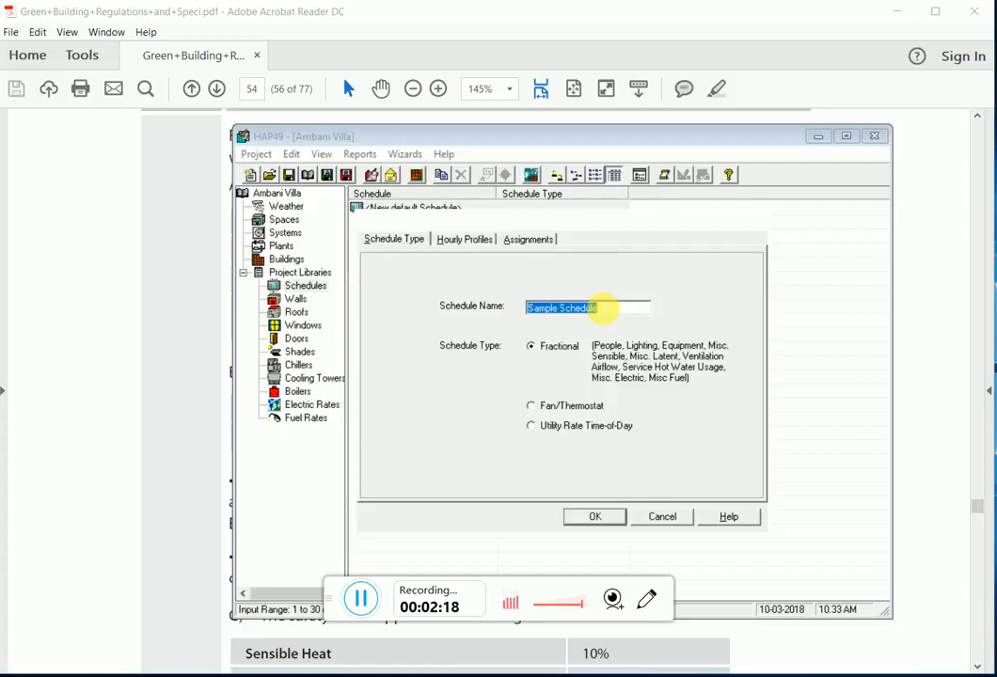
text(Lighting)
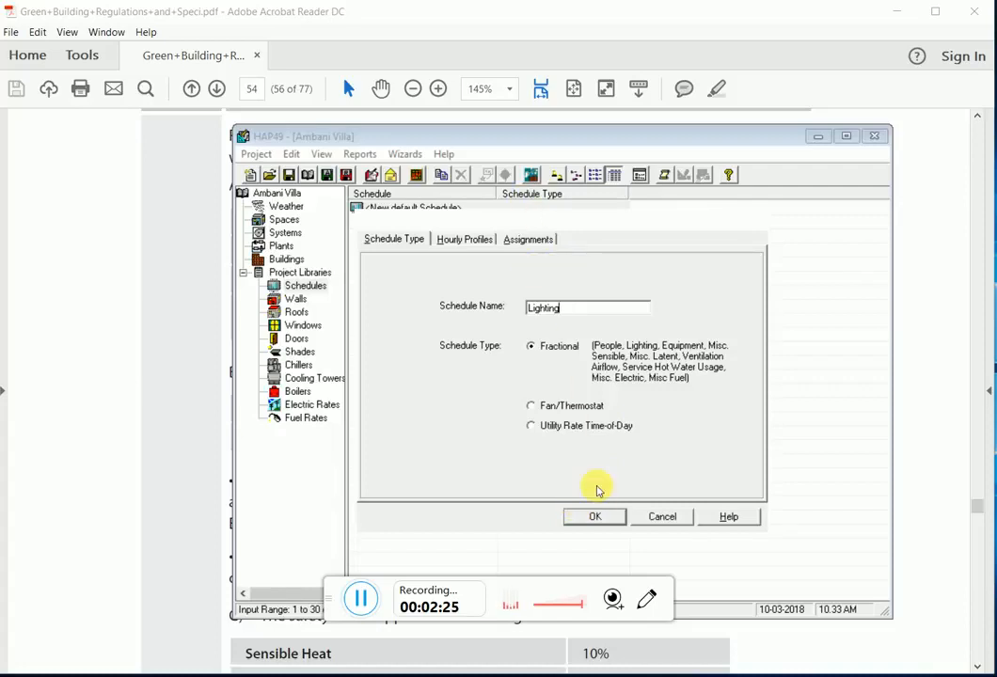
click(595, 513)
Duplicate the Lighting schedule and name the fractional copy "Electrical eq".
right_click(379, 224)
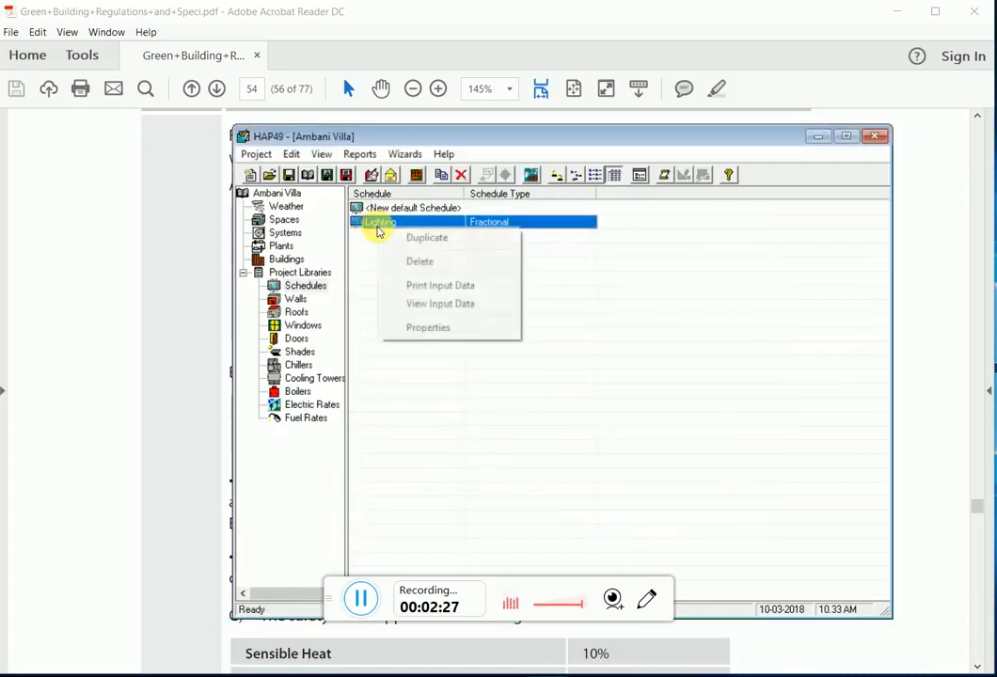
click(408, 239)
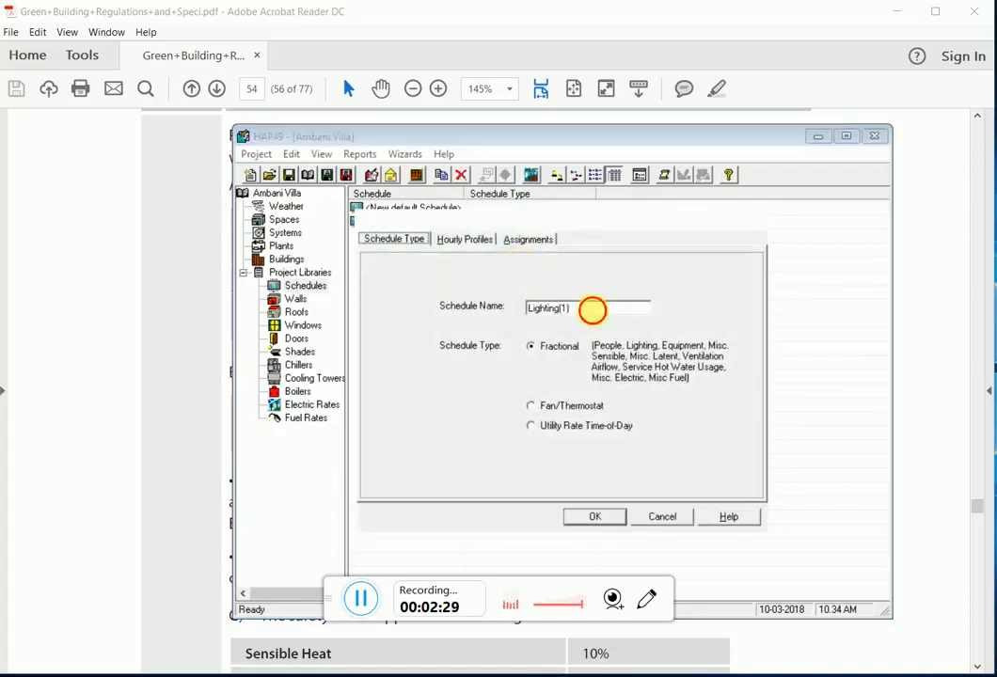
double_click(585, 308)
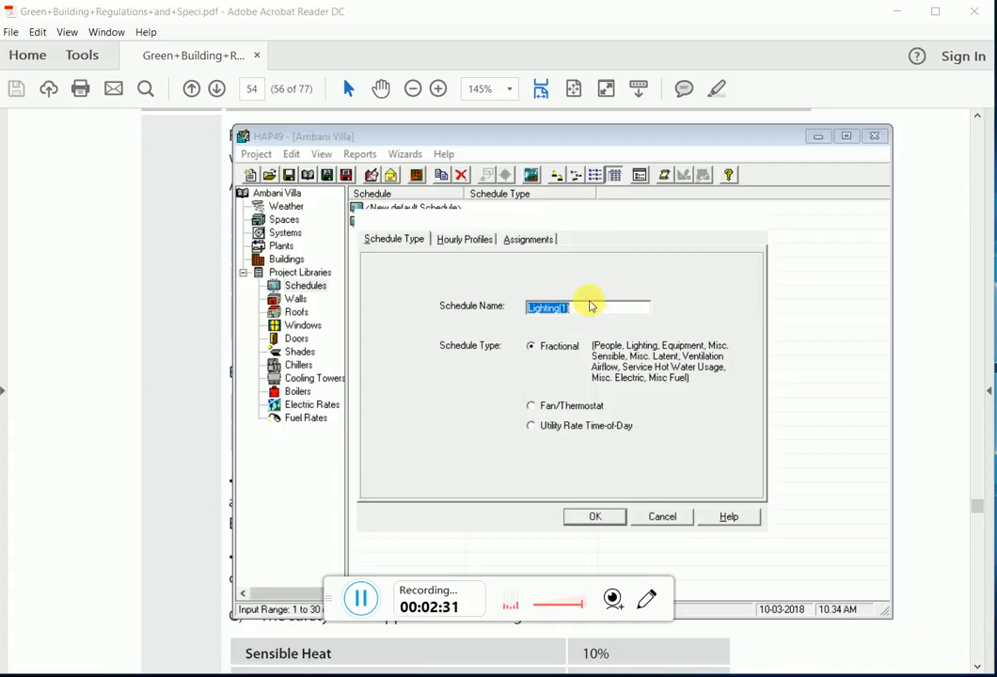
text(Electrical eq)
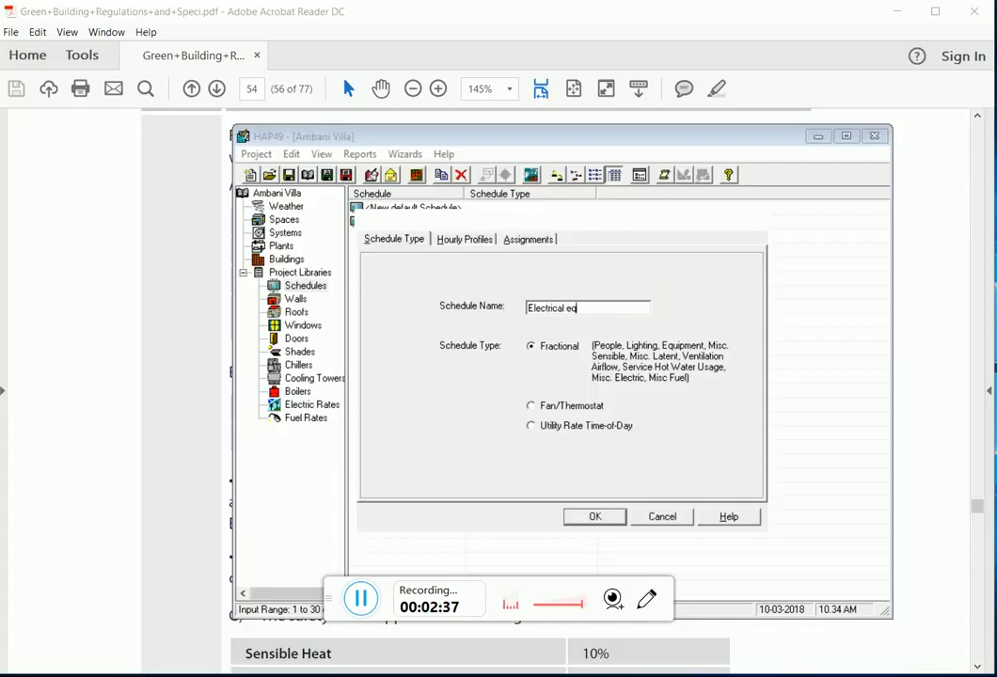
click(595, 516)
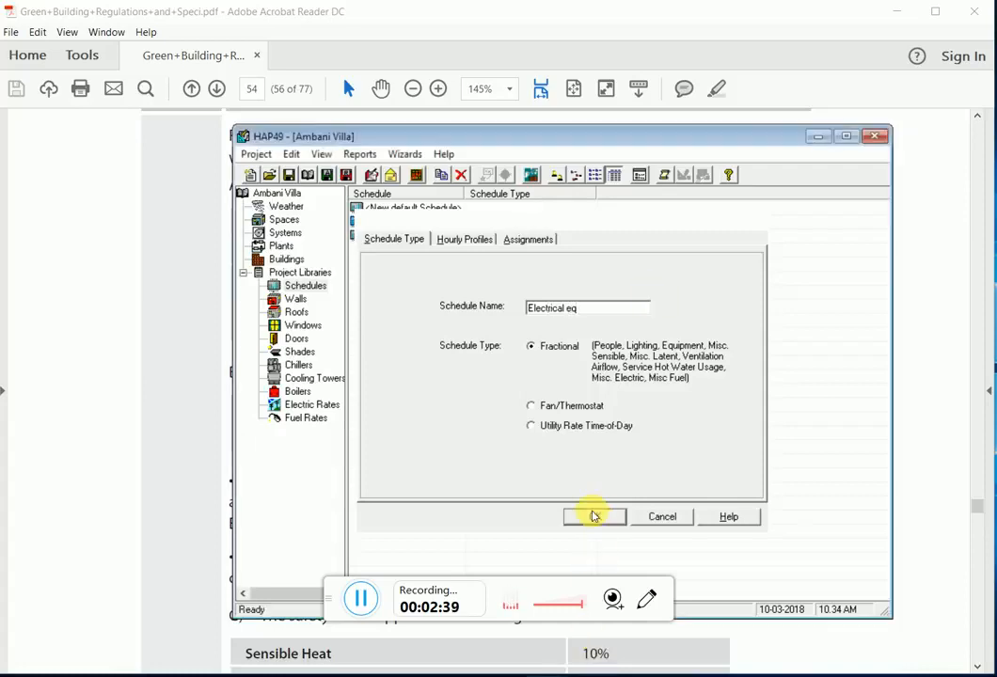
Duplicate the "Electrical eq" schedule and name the fractional copy "People".
right_click(406, 223)
click(414, 231)
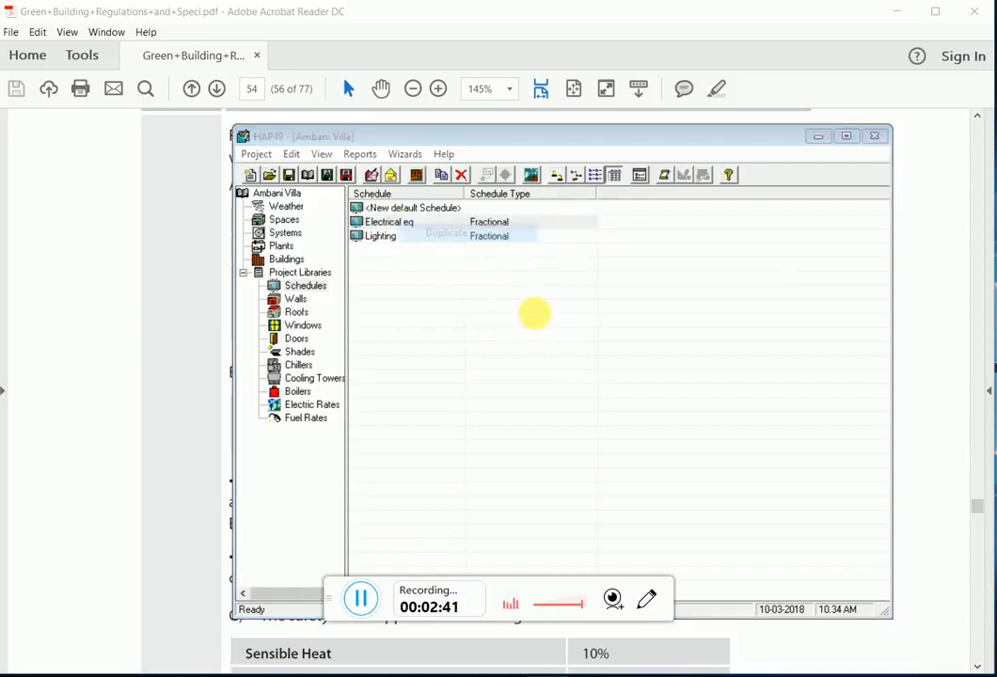
click(606, 312)
text(P)
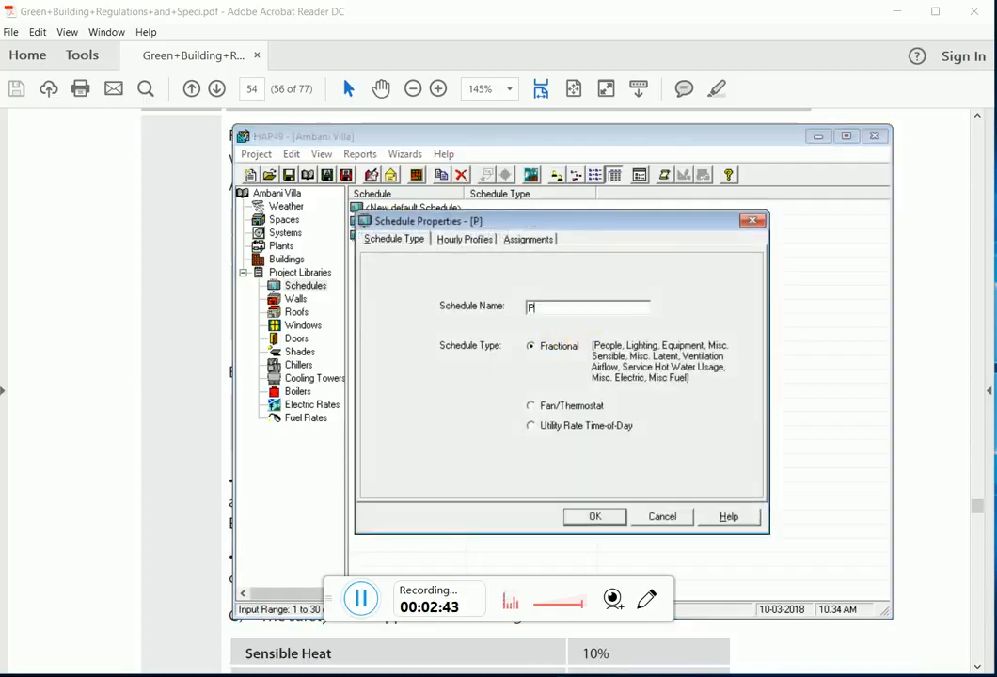
text(eople)
click(602, 516)
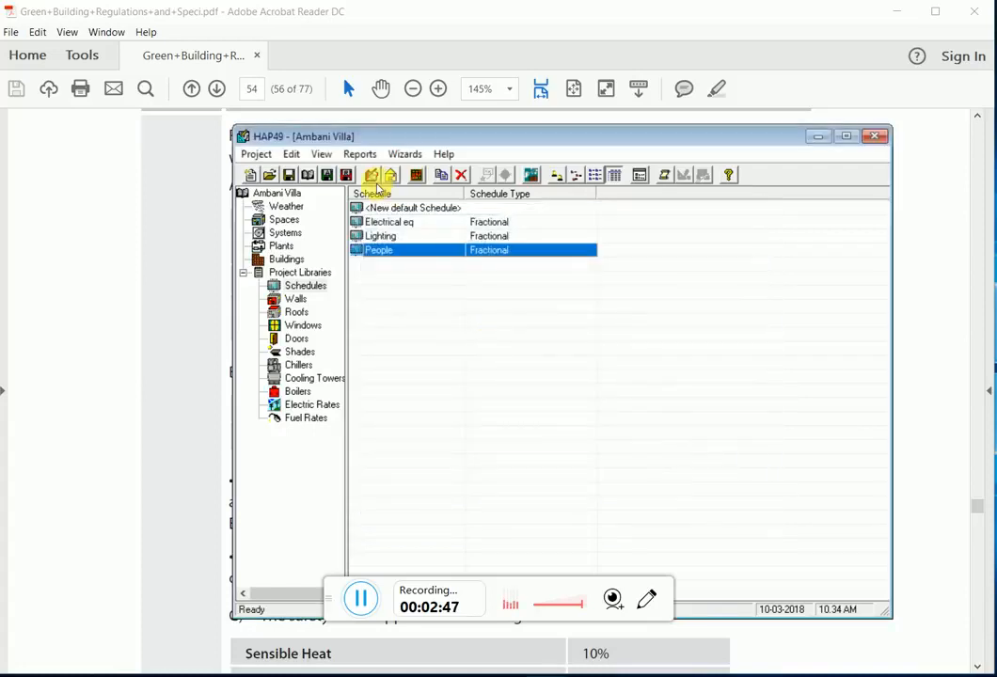
Duplicate the People schedule as a Fan/Thermostat schedule named "Tstat".
right_click(376, 251)
click(395, 254)
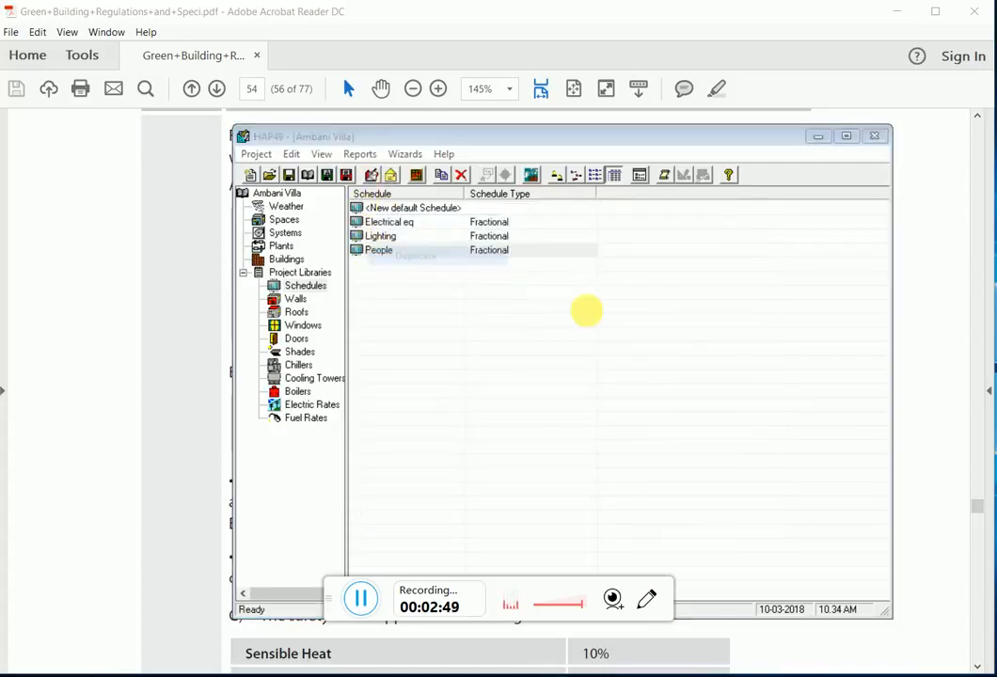
click(569, 406)
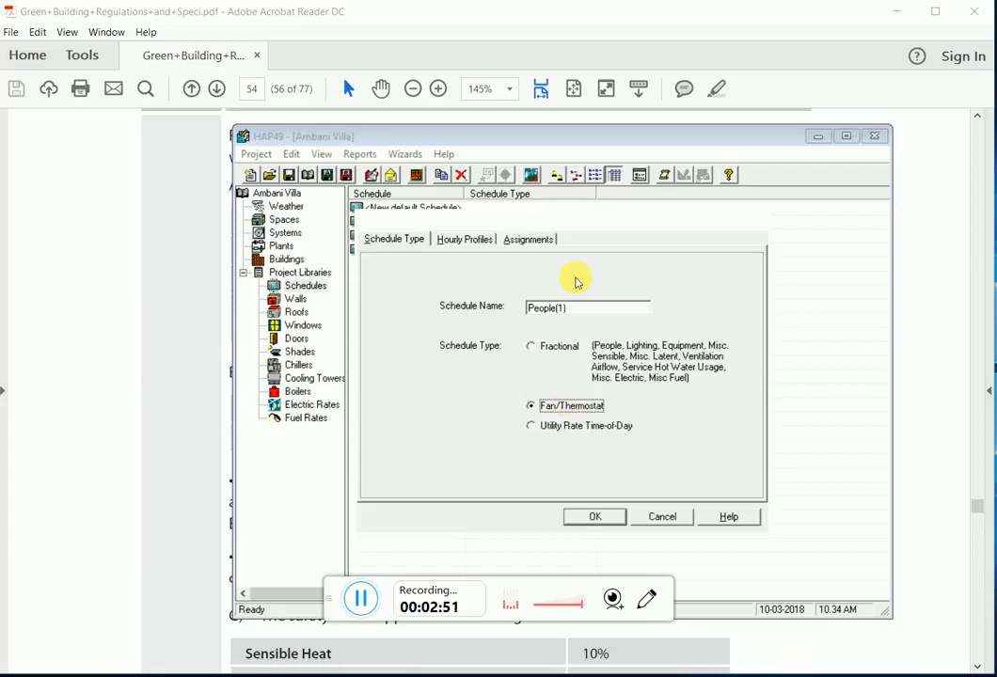
double_click(585, 309)
text(T)
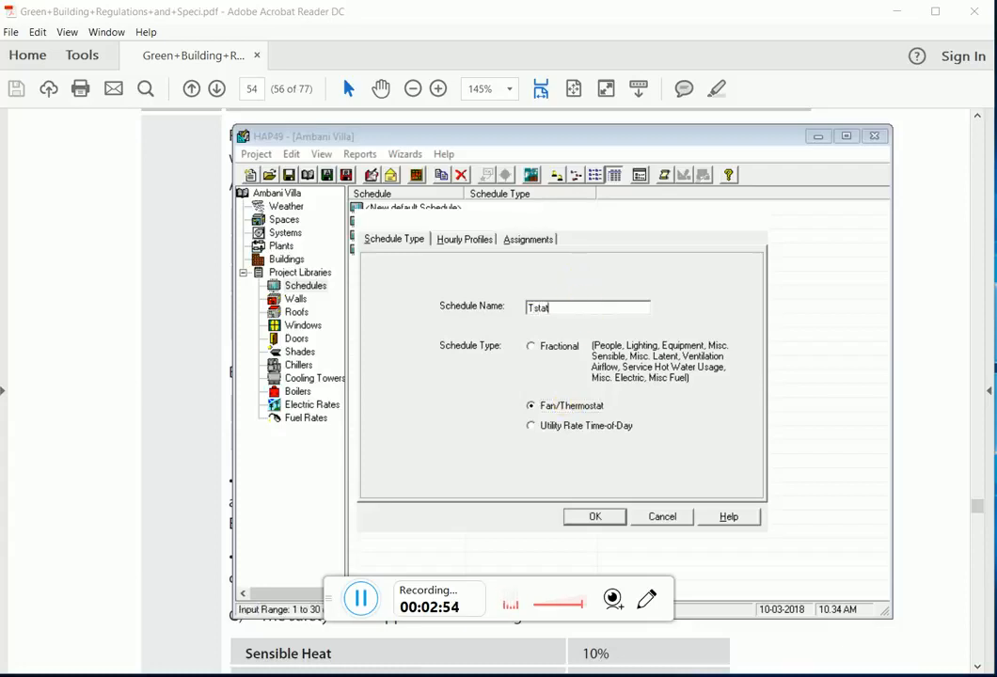
text(stat)
click(470, 239)
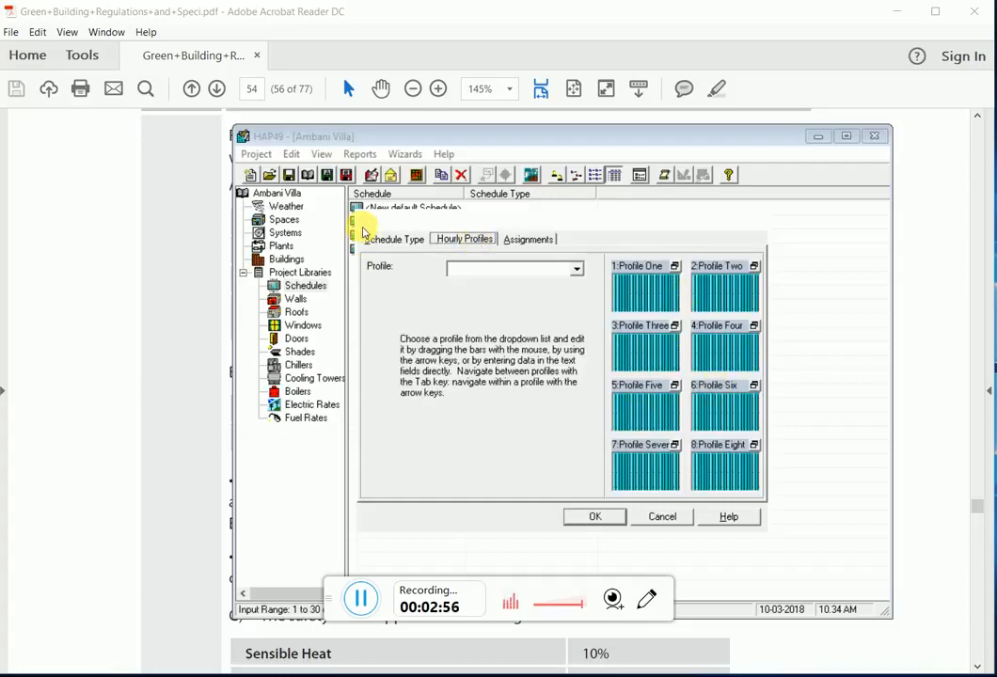
click(388, 238)
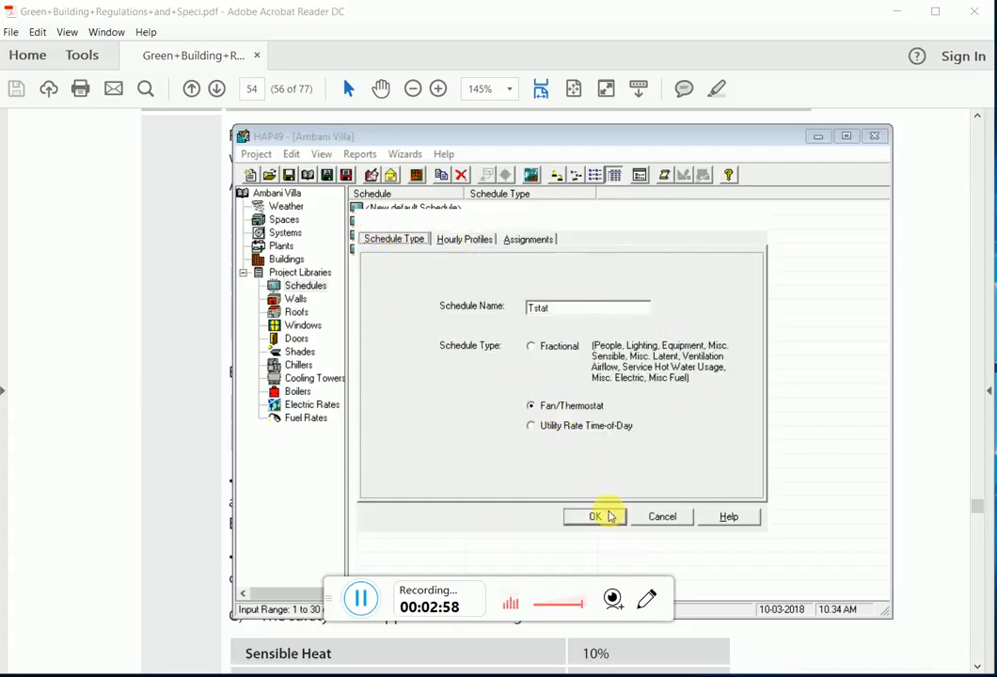
click(596, 516)
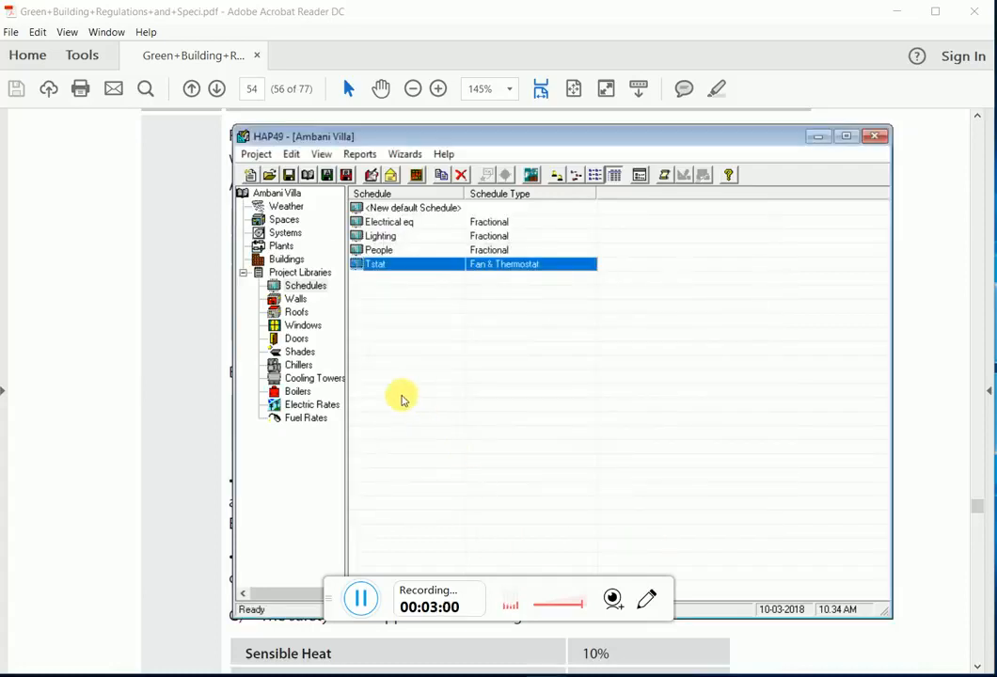
Start a new default wall, consult the wall, roof and glazing U-value requirements in the Green Building Regulations PDF in Acrobat Reader, and return to HAP.
click(294, 299)
double_click(402, 209)
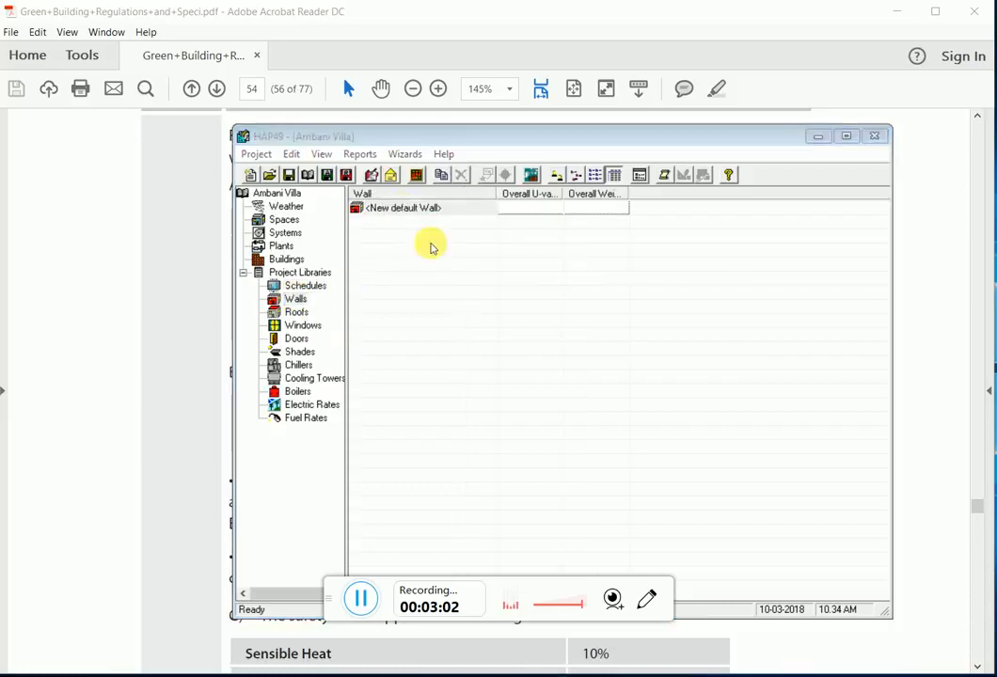
click(478, 675)
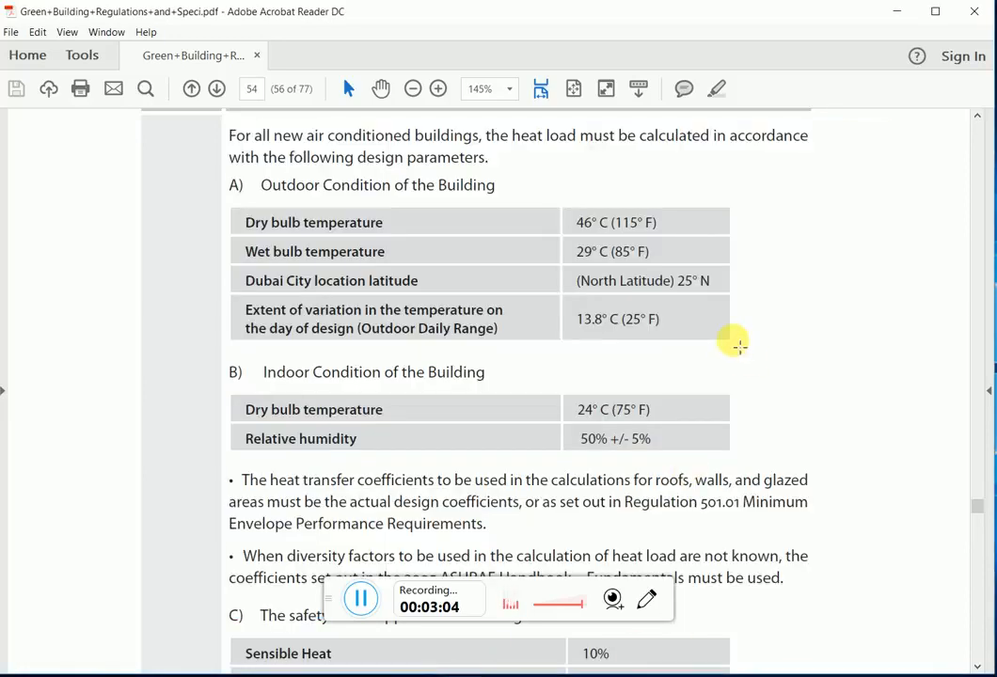
scroll(733, 348, up, 8)
scroll(715, 350, up, 12)
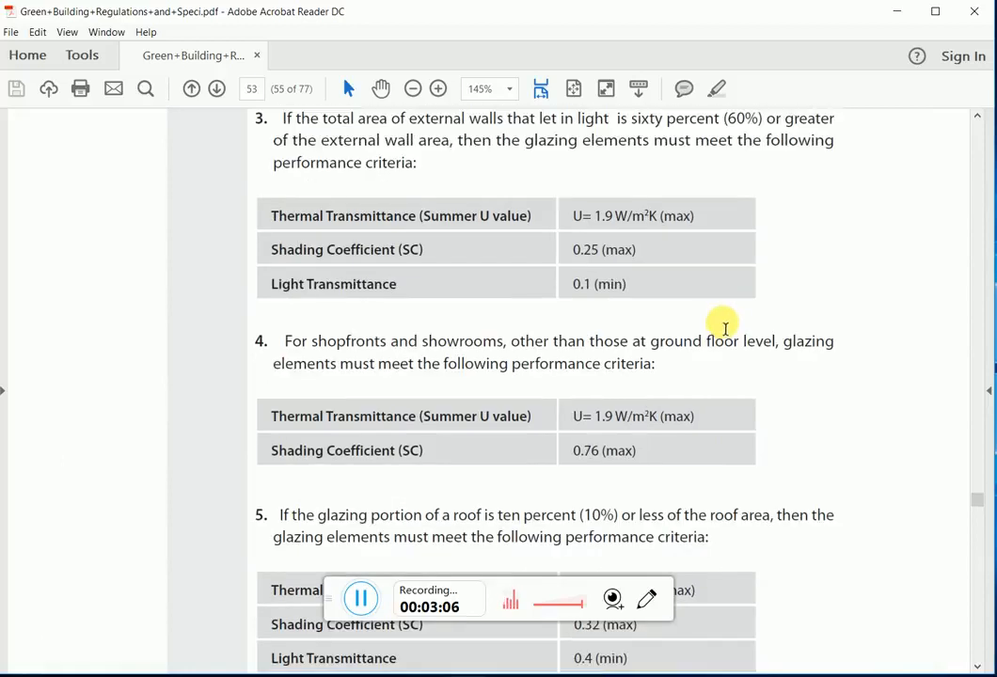
scroll(717, 331, up, 3)
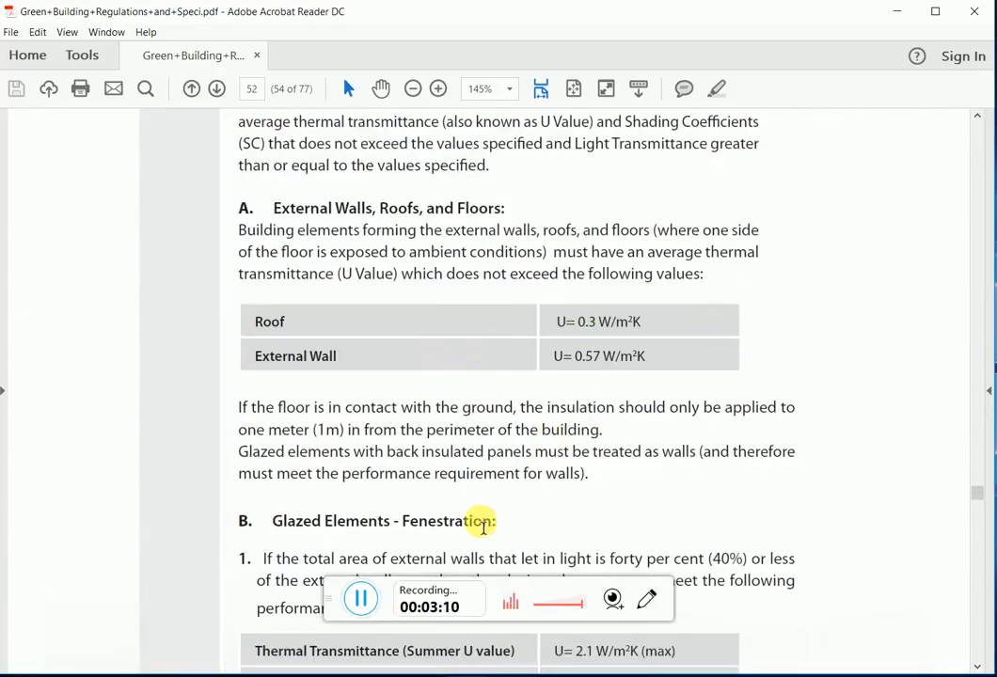
scroll(480, 396, down, 1)
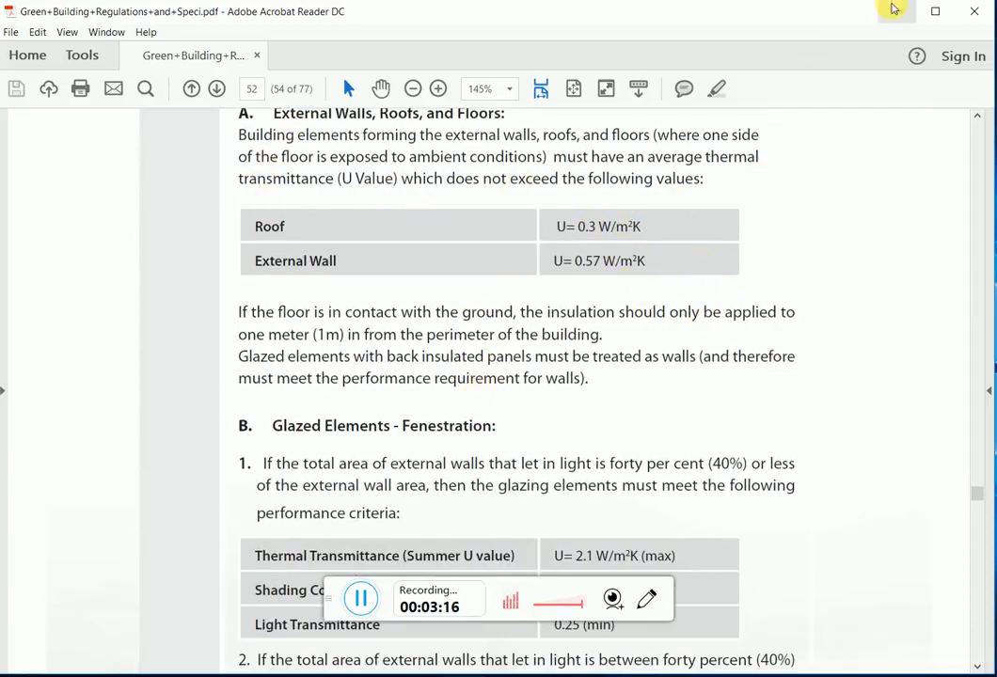
click(896, 11)
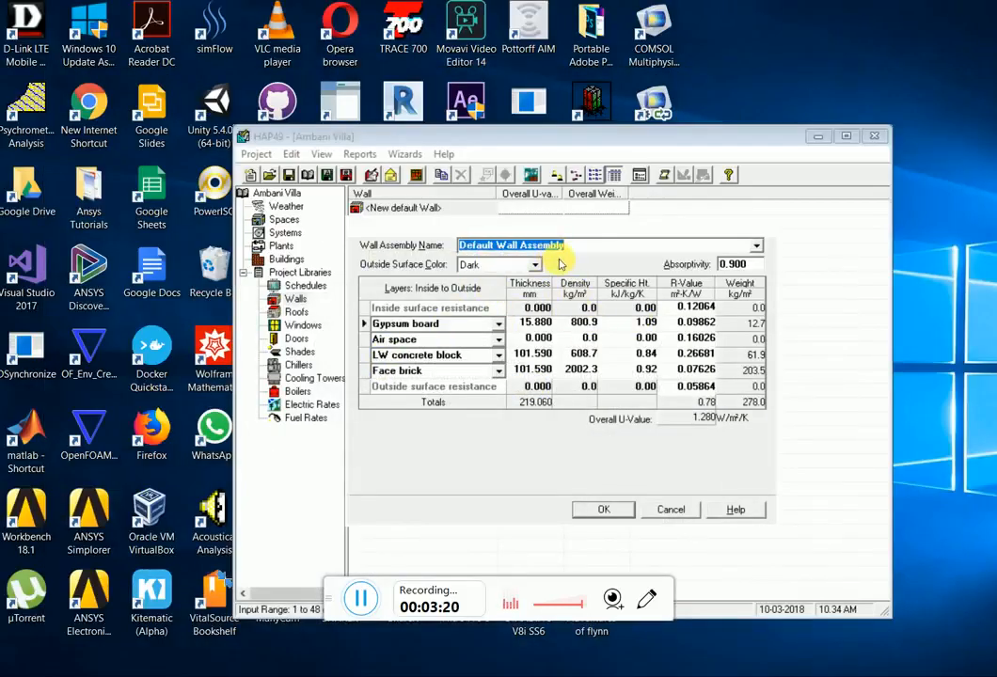
Check the material options for the wall's air space layer and accept the default wall assembly.
click(534, 321)
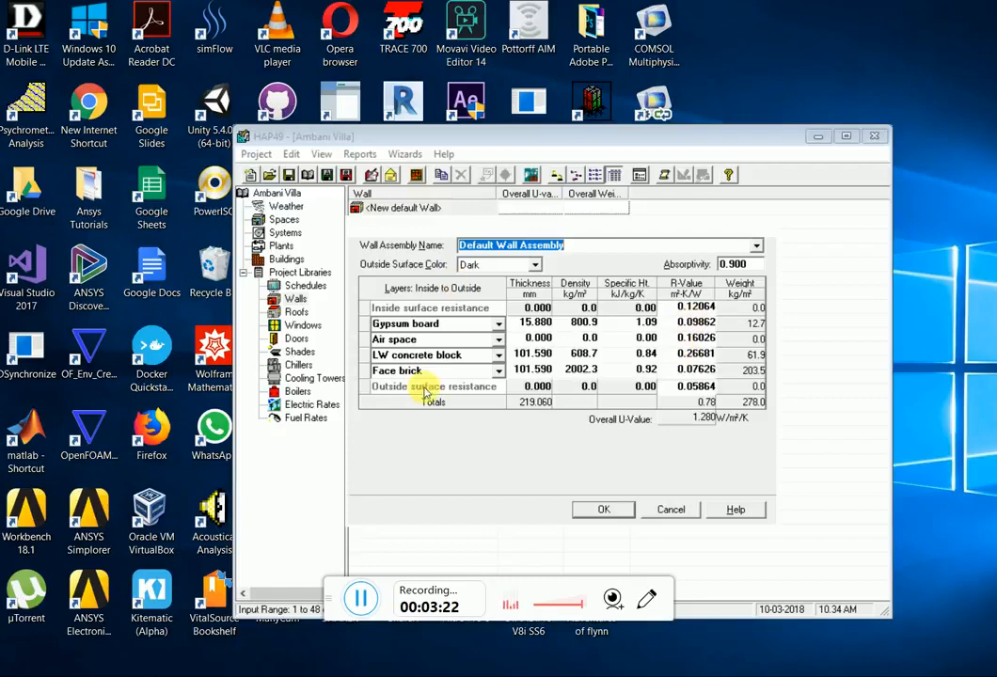
click(499, 339)
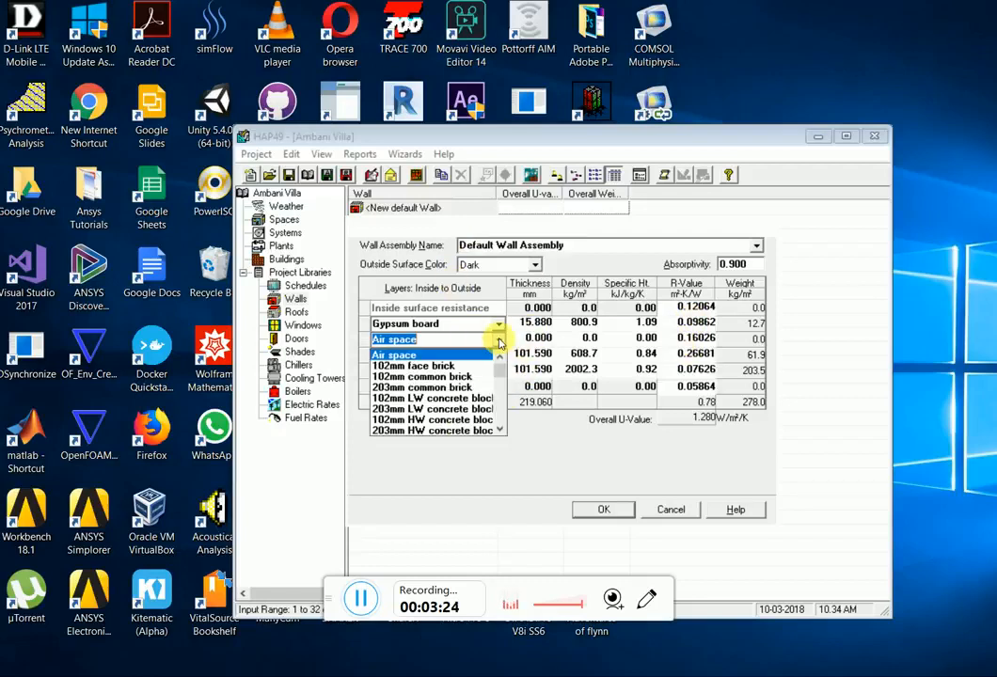
click(498, 343)
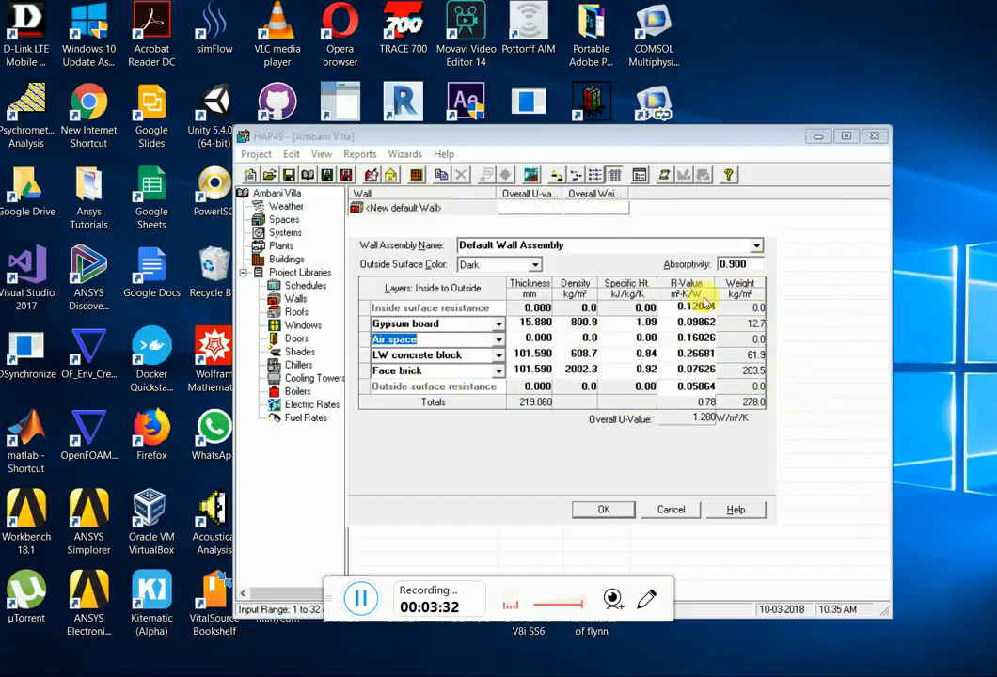
click(603, 508)
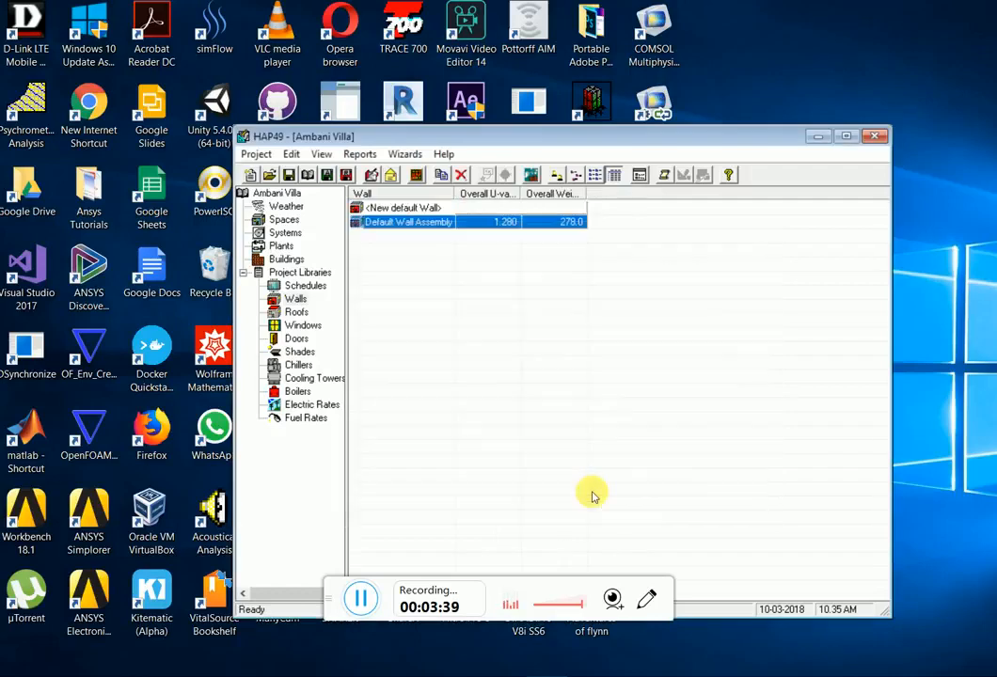
Add a new roof to the project libraries using the default roof assembly.
click(294, 312)
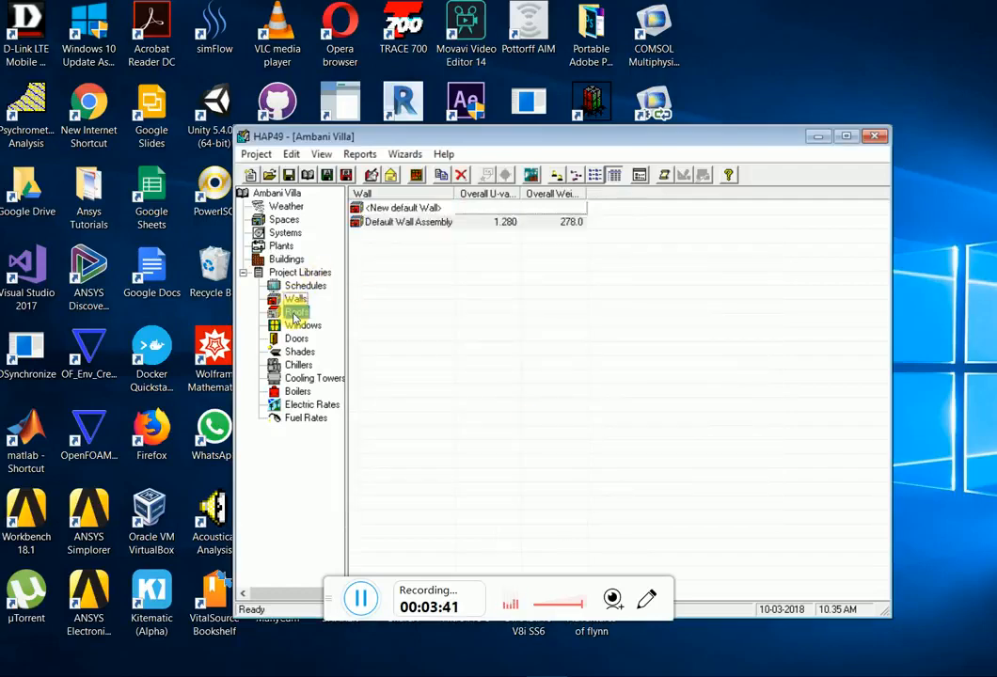
double_click(381, 208)
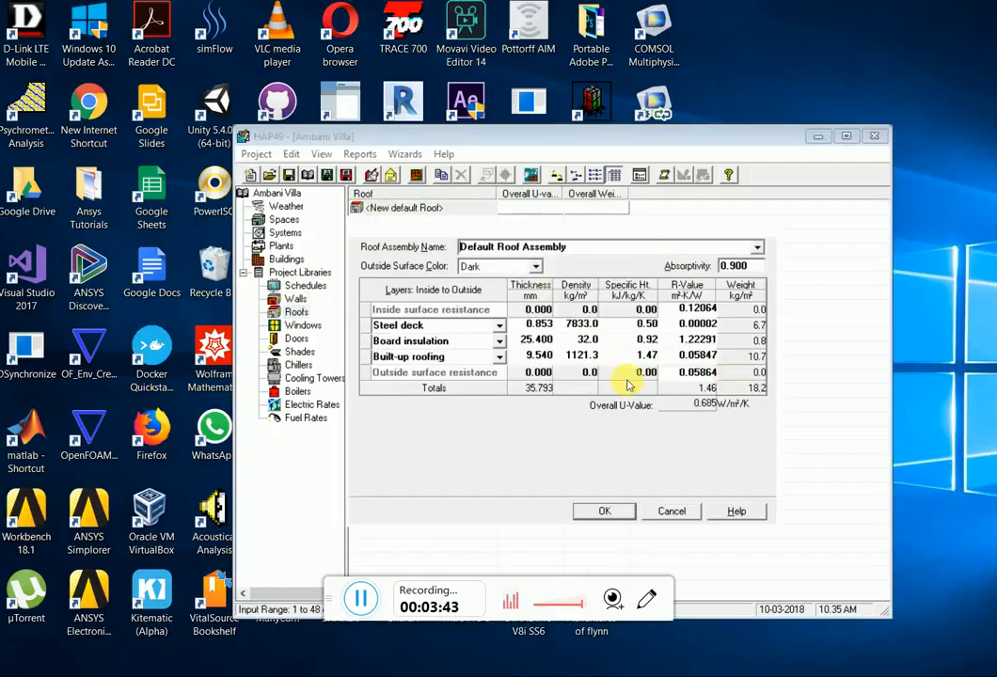
click(605, 514)
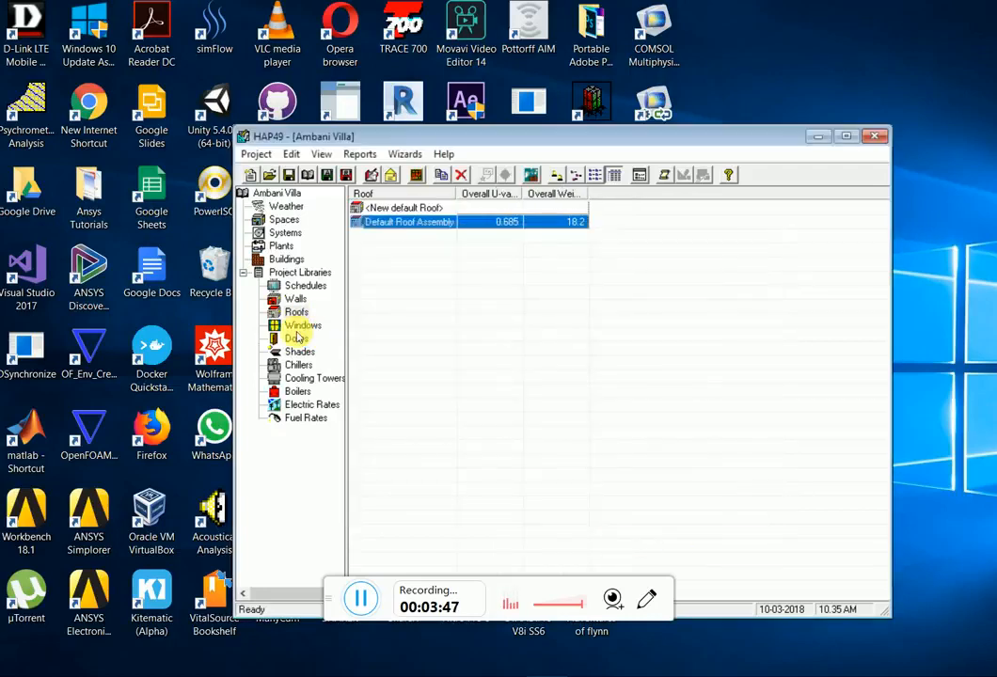
Add a new window assembly 1 m high and 1 m wide with an overall U-value of 2 W/m²/K and a shade coefficient of 0.25.
click(301, 326)
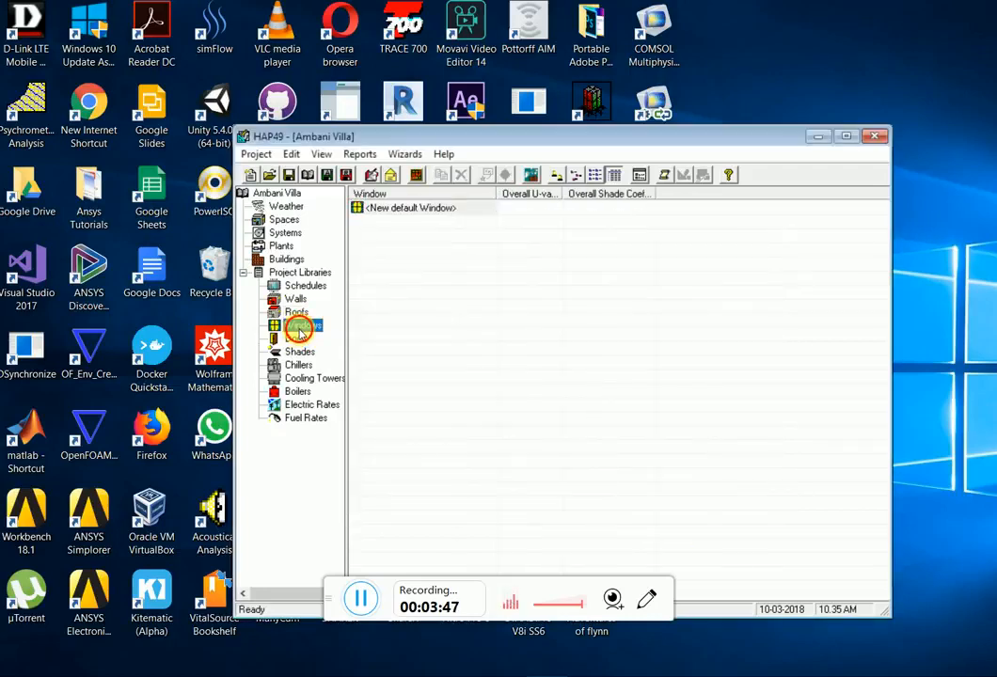
double_click(392, 207)
click(523, 301)
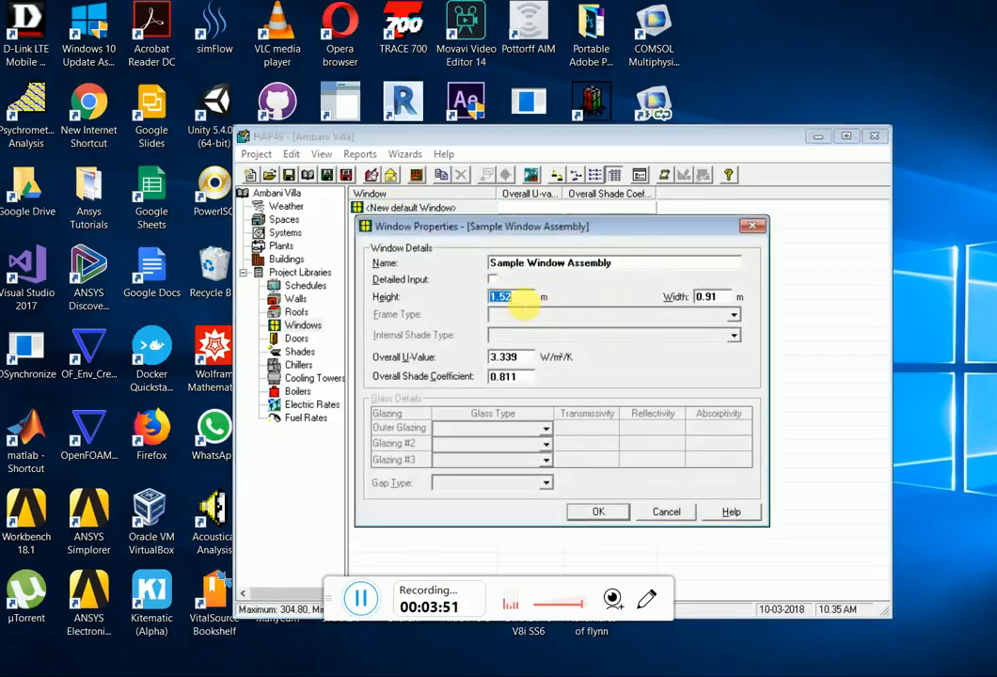
text(1)
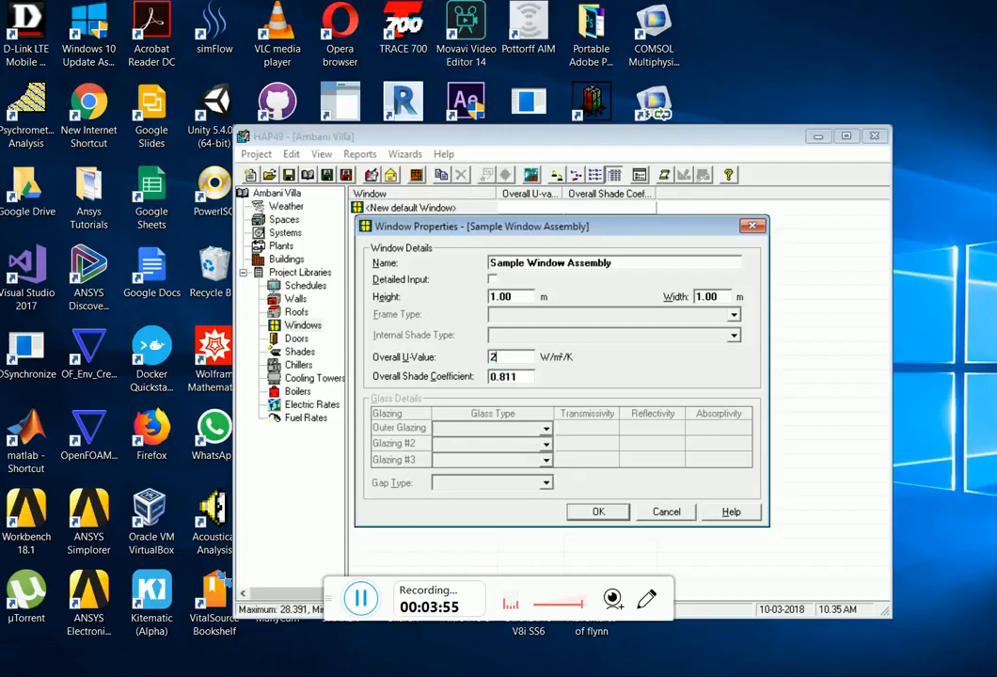
key(Tab)
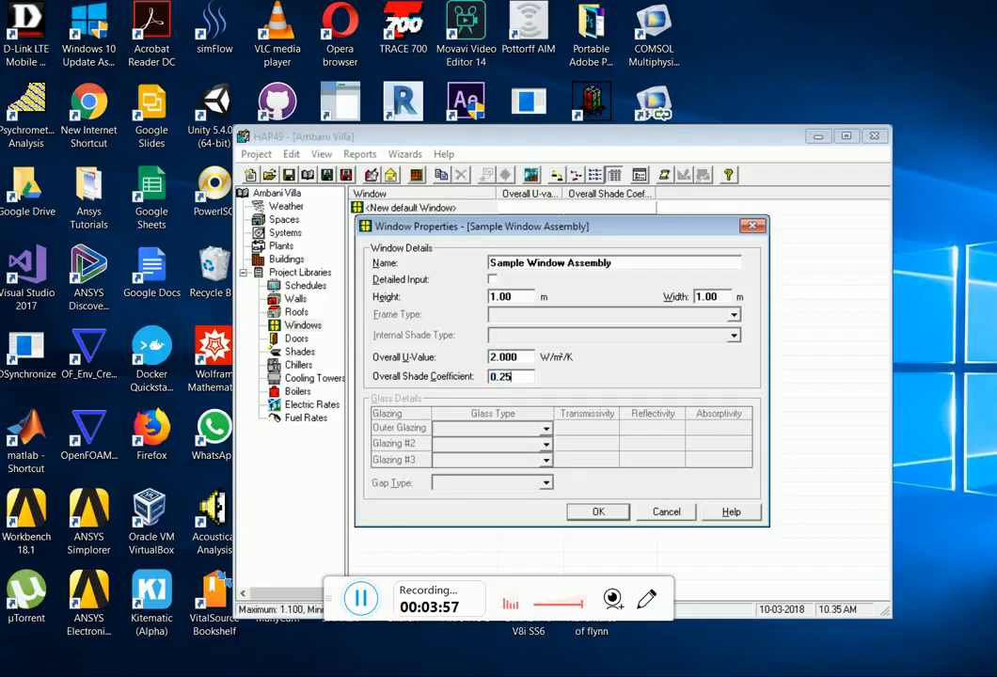
click(618, 517)
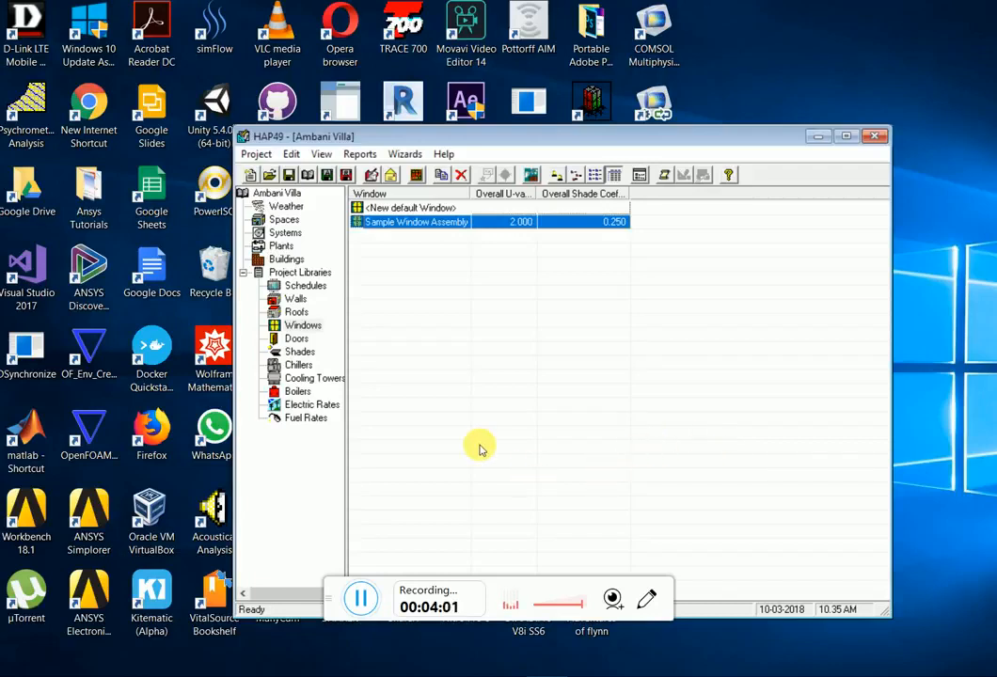
click(360, 598)
click(360, 598)
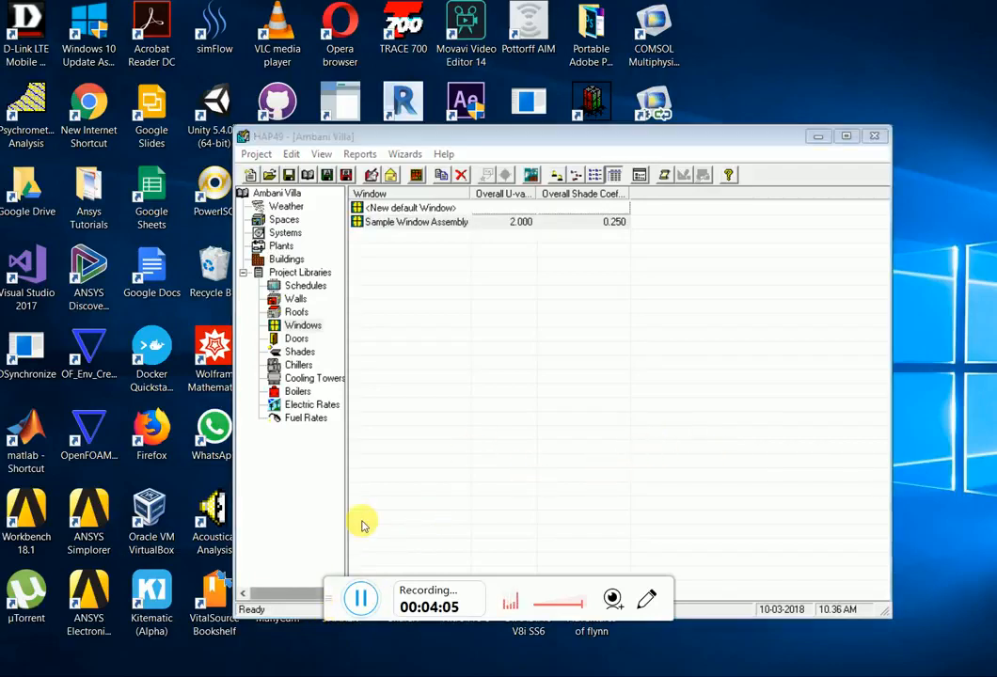
Open the project's spaces list and examine the master bedroom and its adjoining rooms in the AutoCAD ground floor plan.
click(296, 339)
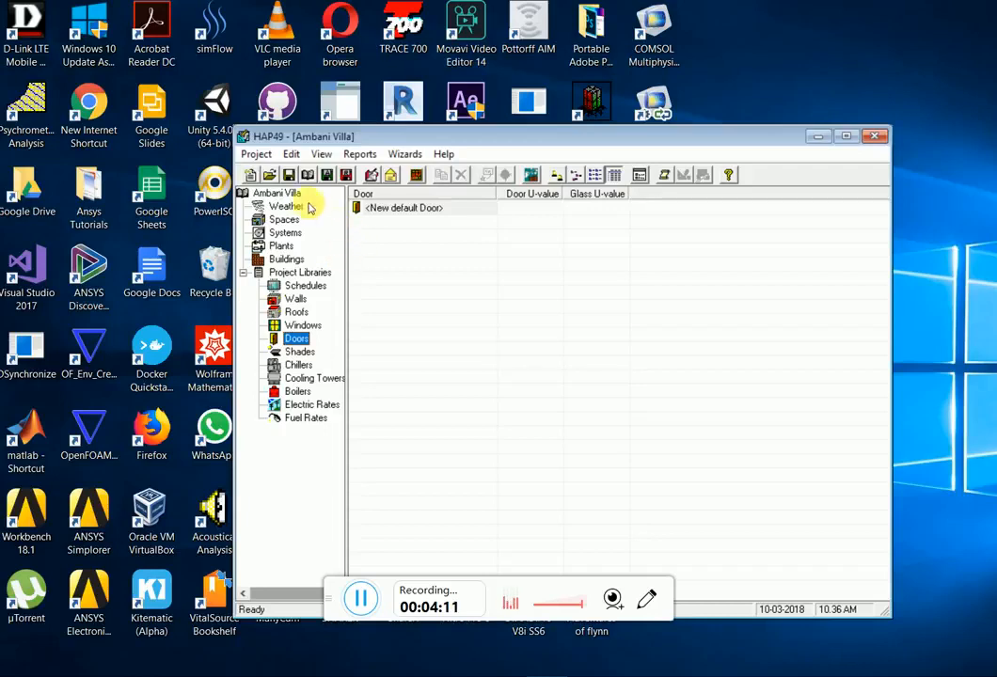
click(284, 219)
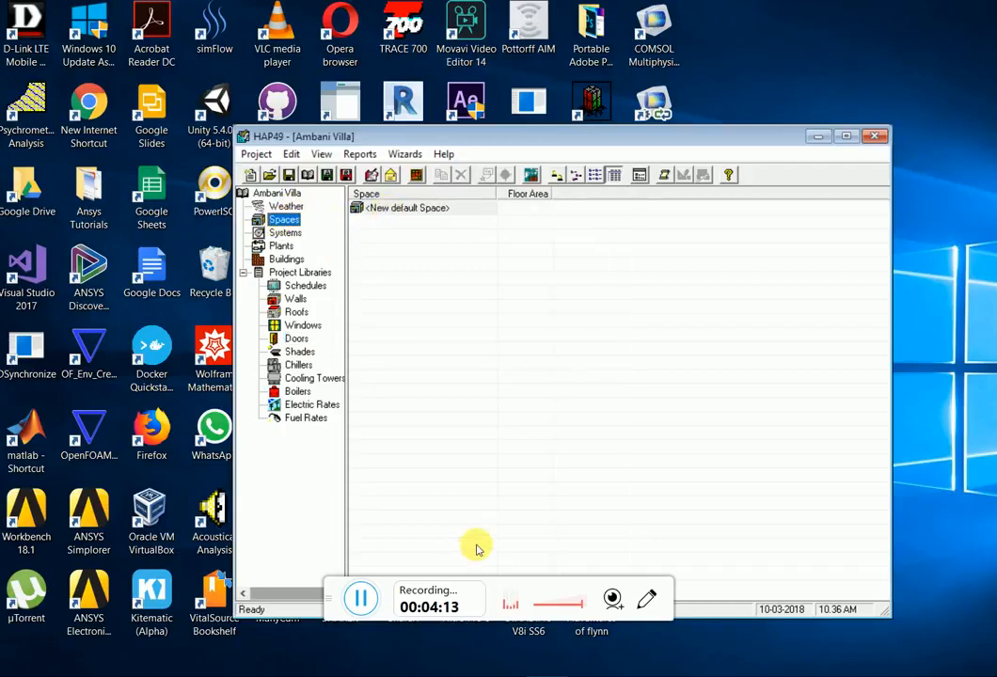
click(512, 676)
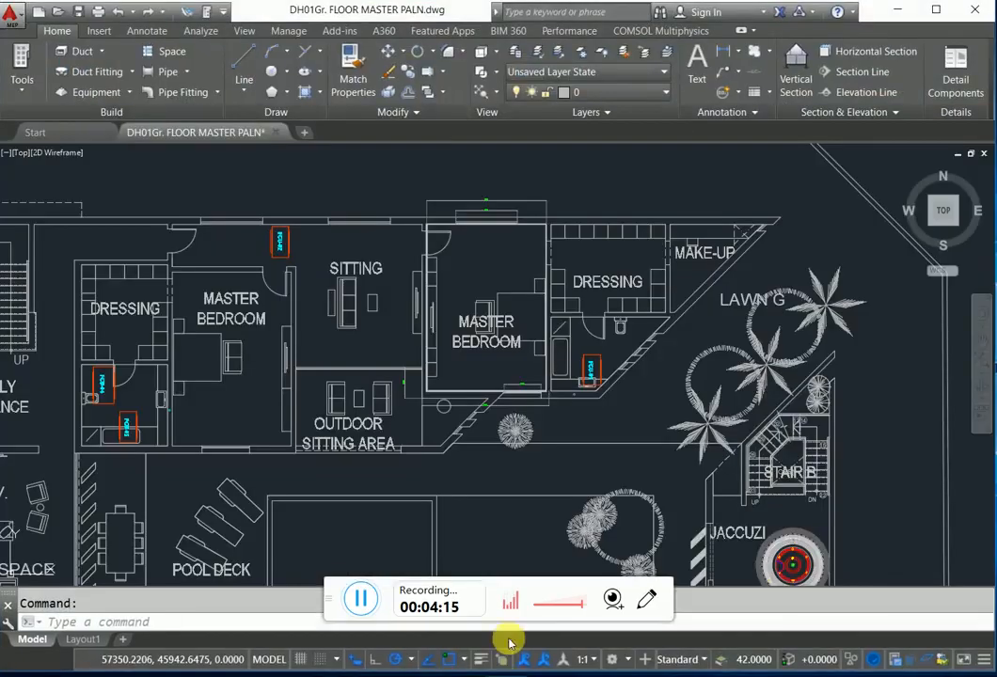
scroll(508, 275, up, 2)
scroll(415, 236, down, 5)
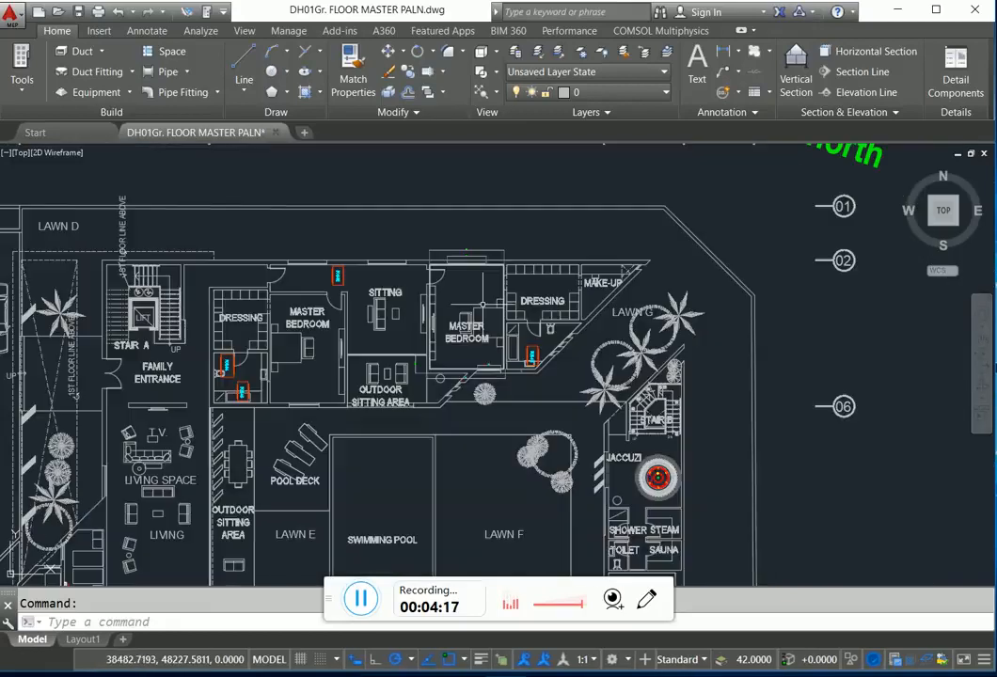
scroll(432, 254, up, 5)
scroll(624, 342, down, 4)
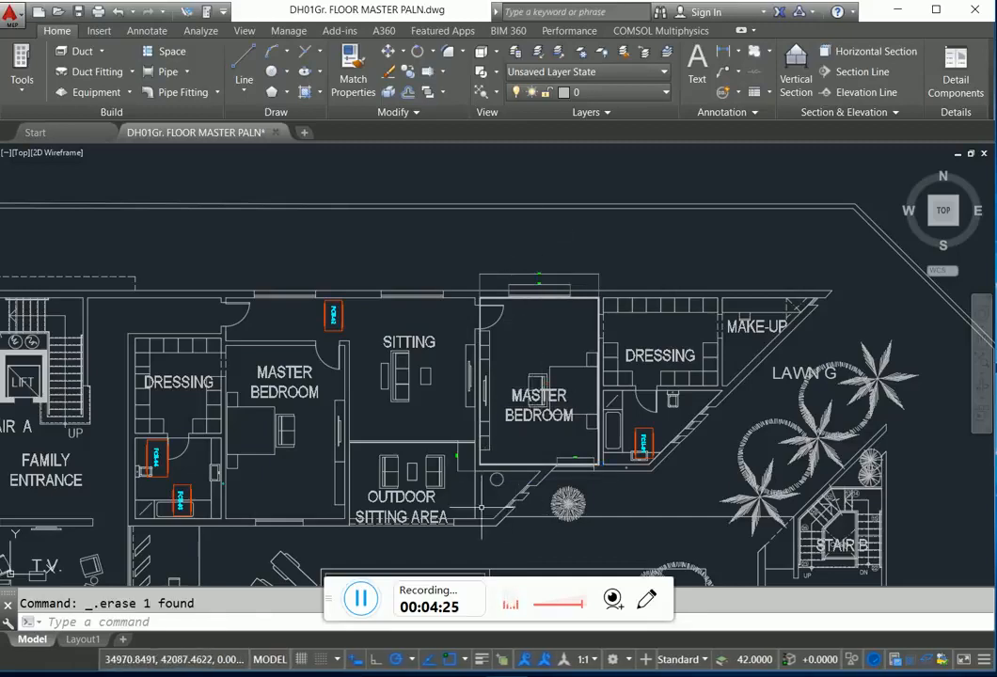
scroll(483, 507, up, 5)
scroll(508, 442, down, 5)
scroll(516, 430, up, 6)
scroll(528, 406, down, 2)
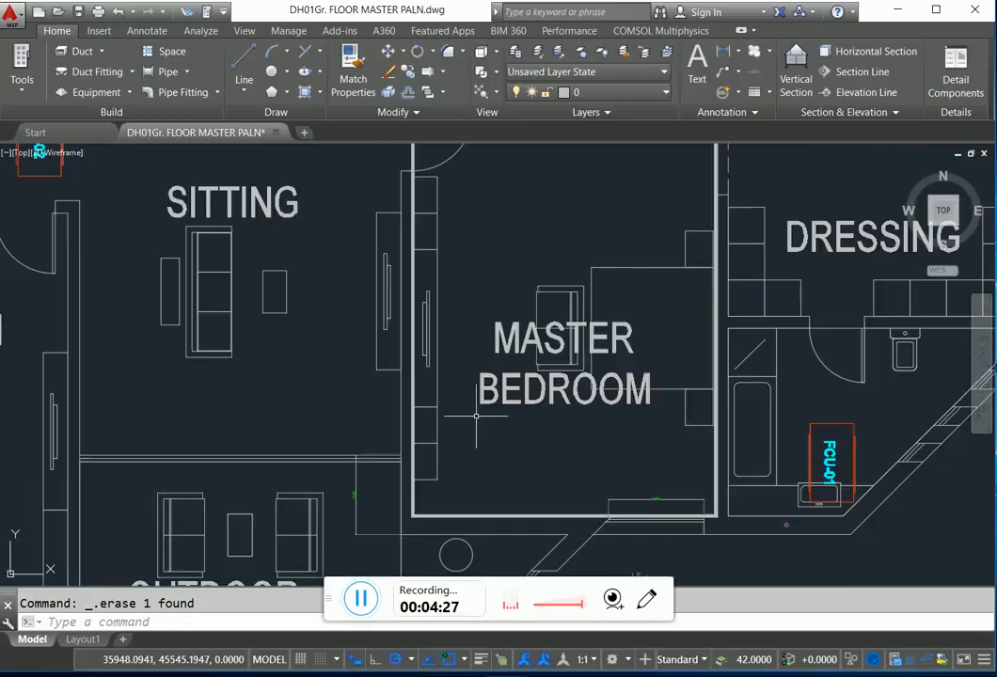
scroll(451, 292, down, 2)
scroll(517, 302, up, 6)
scroll(516, 302, down, 4)
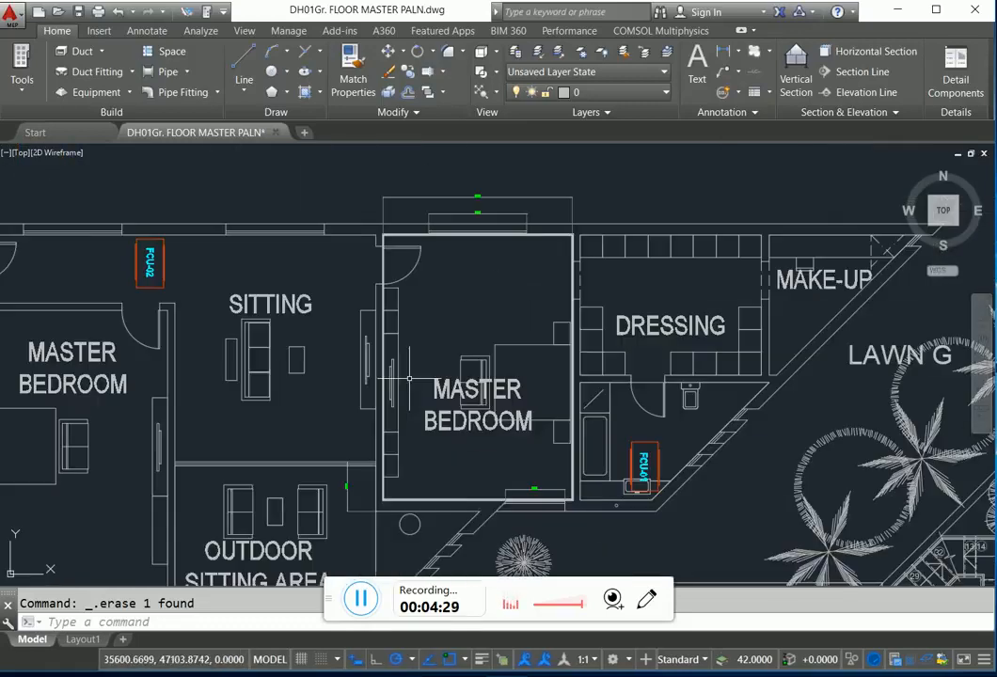
scroll(602, 386, up, 2)
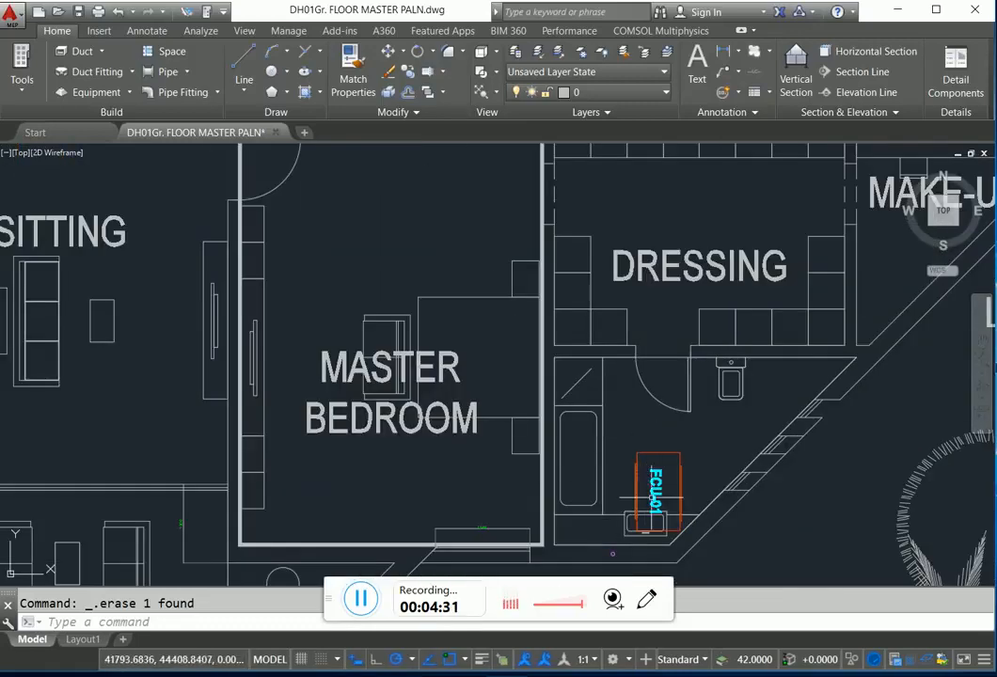
scroll(572, 517, down, 2)
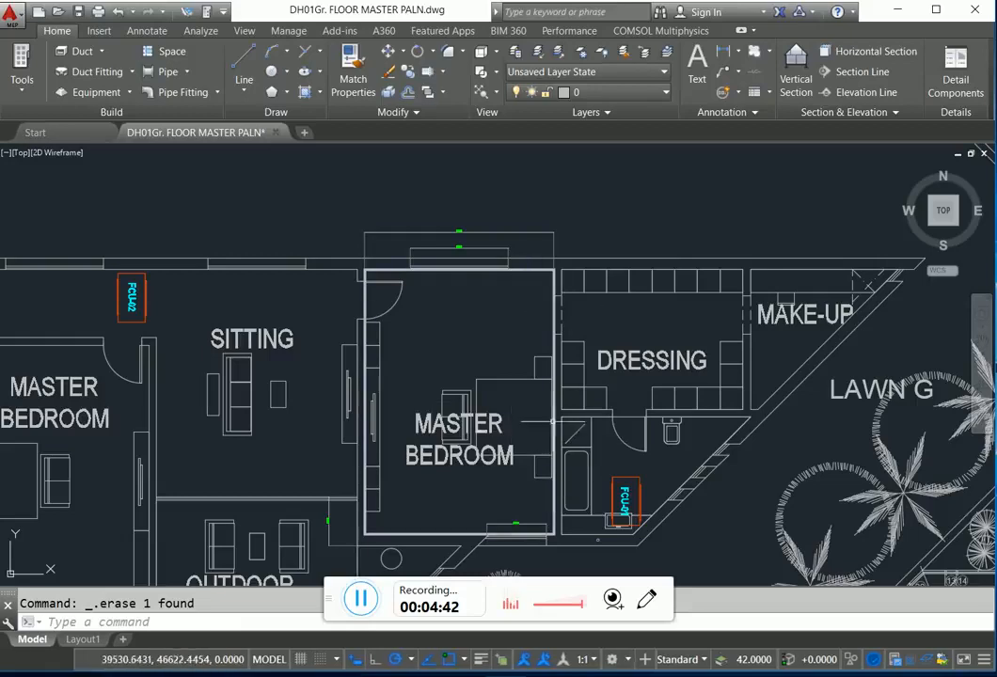
Return to HAP and create a new space named Master bedroom 1.
key(alt+Tab)
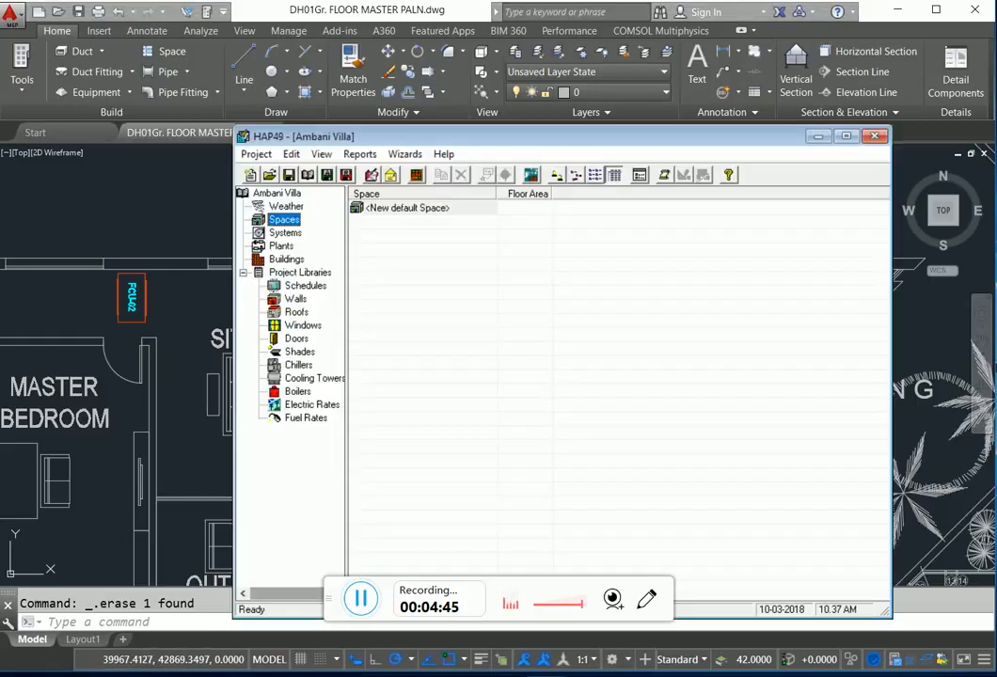
double_click(391, 209)
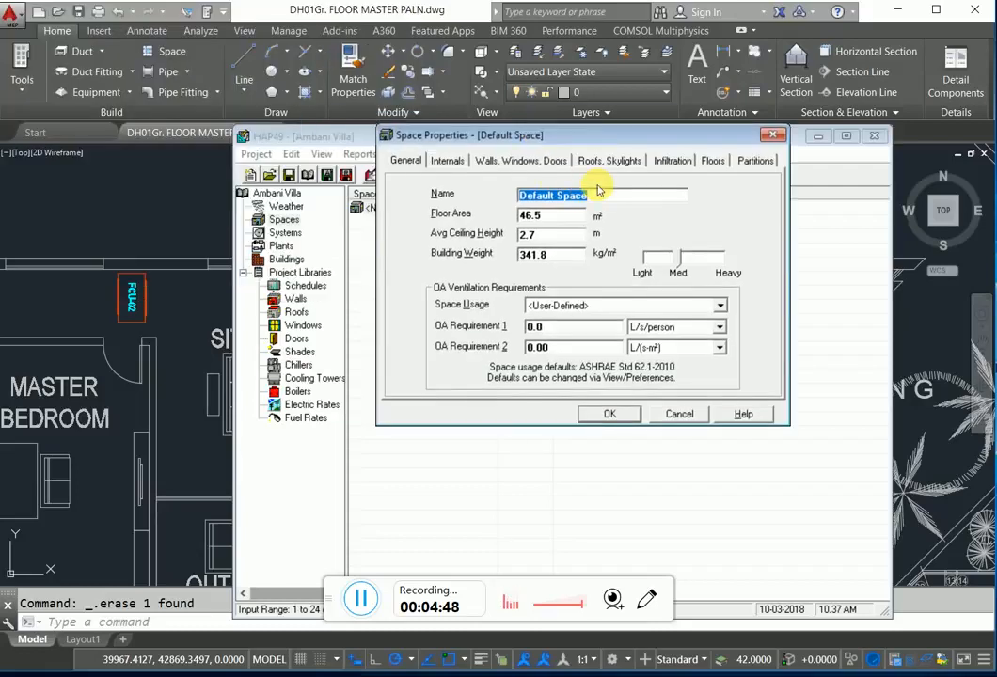
text(Master bedroom 1)
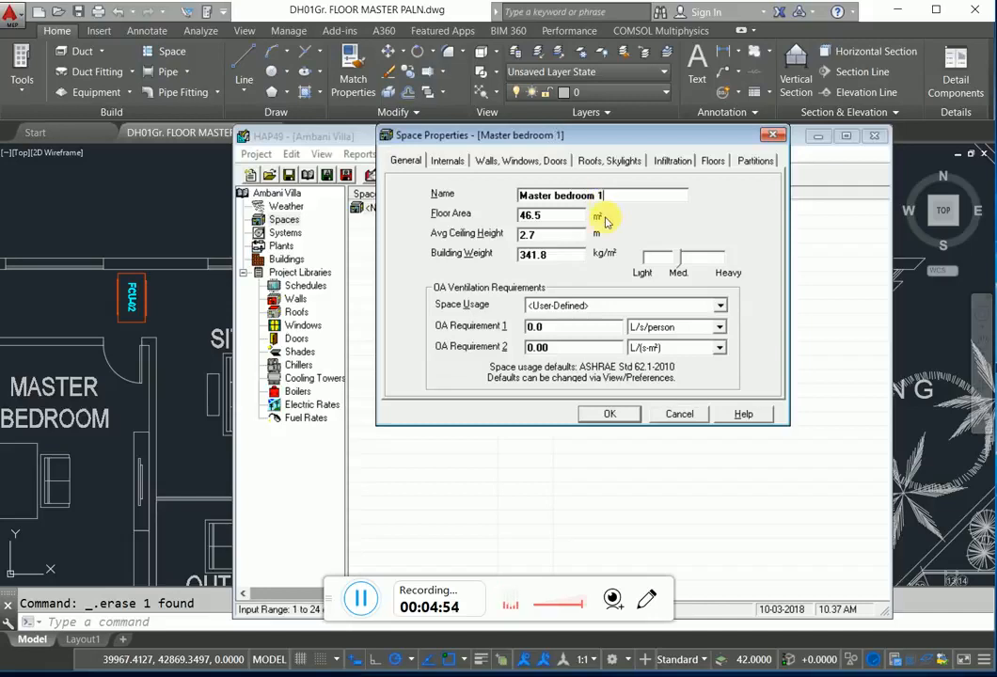
Switch to the AutoCAD floor plan and list the area of the master bedroom's boundary polyline.
click(202, 218)
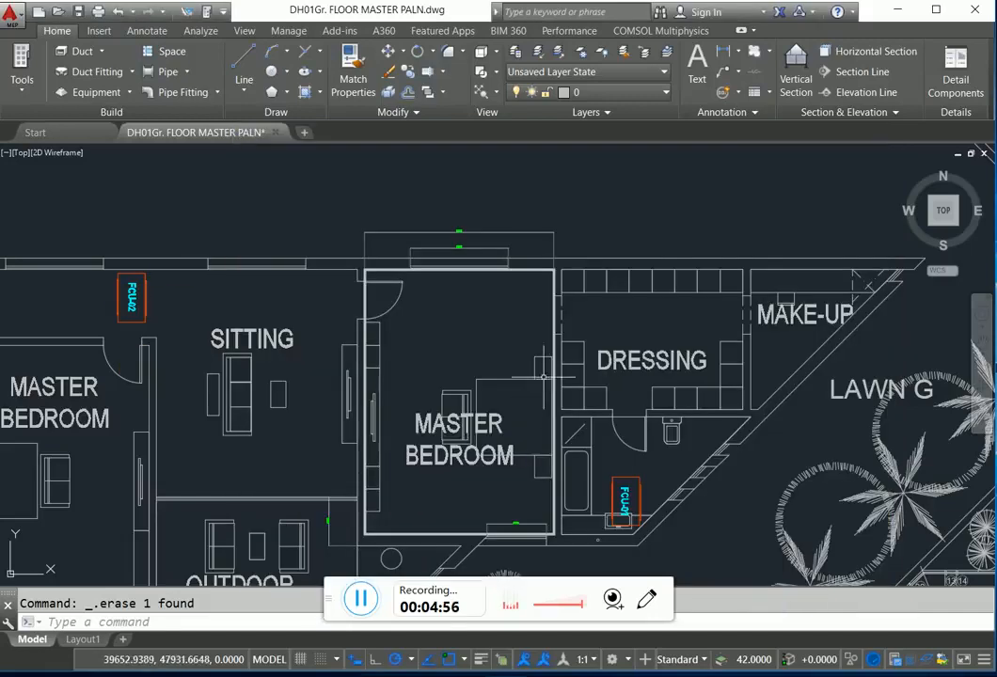
click(478, 270)
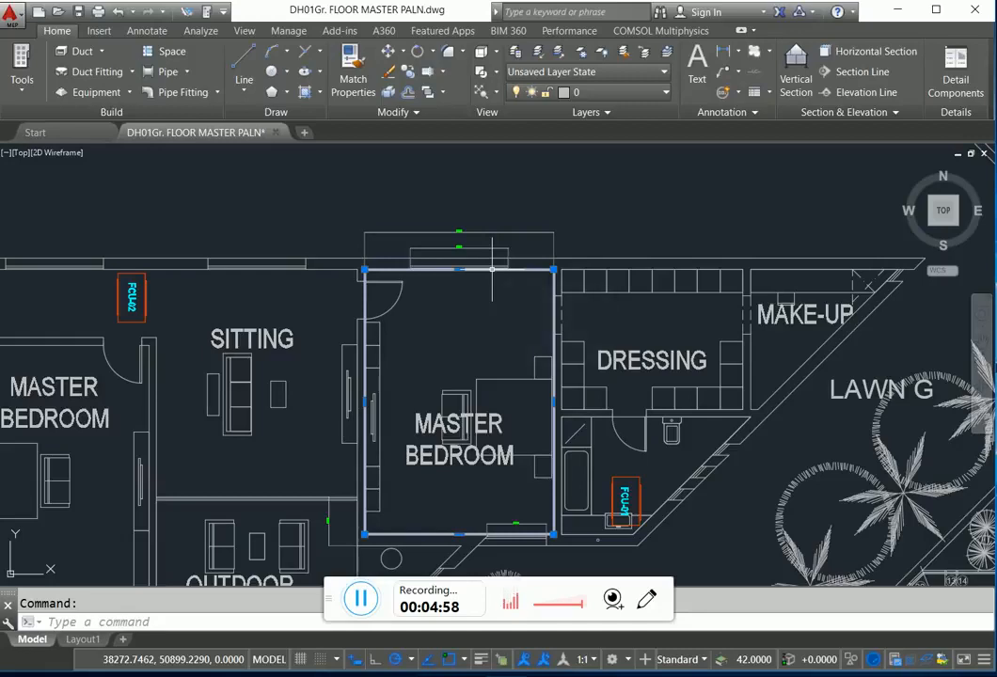
text(LI)
key(Return)
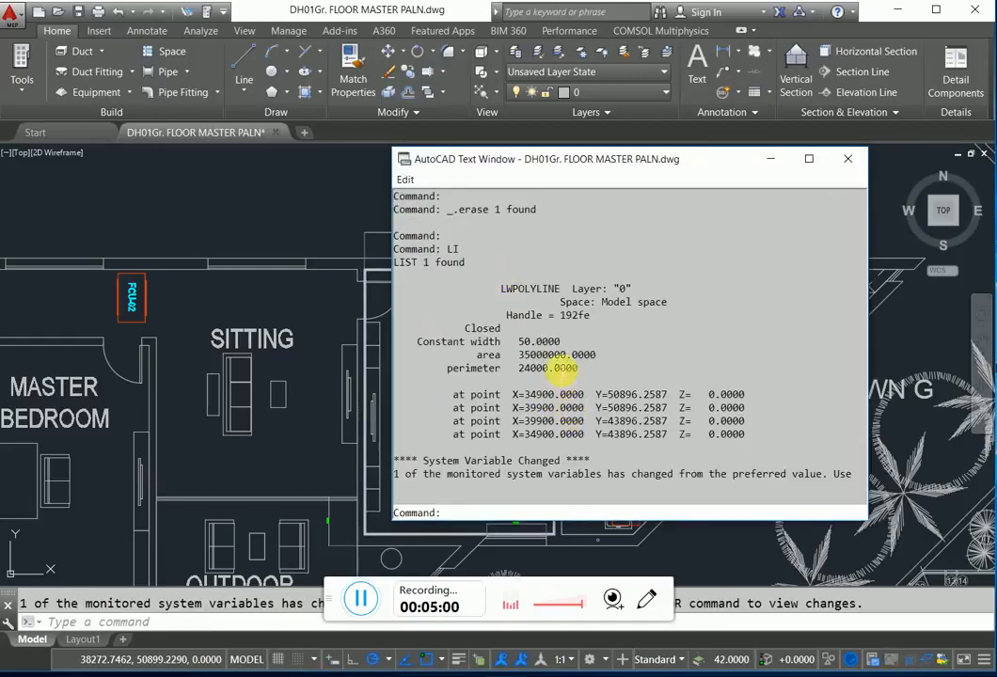
Return to HAP and set the space's floor area to 35 m² and average ceiling height to 3 m.
click(572, 675)
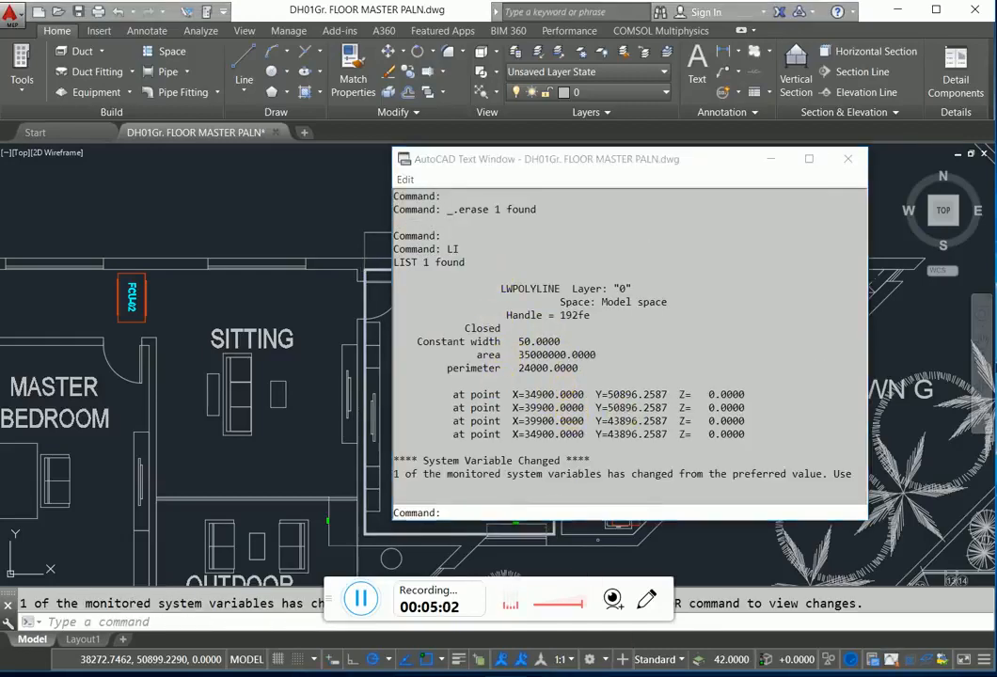
double_click(555, 215)
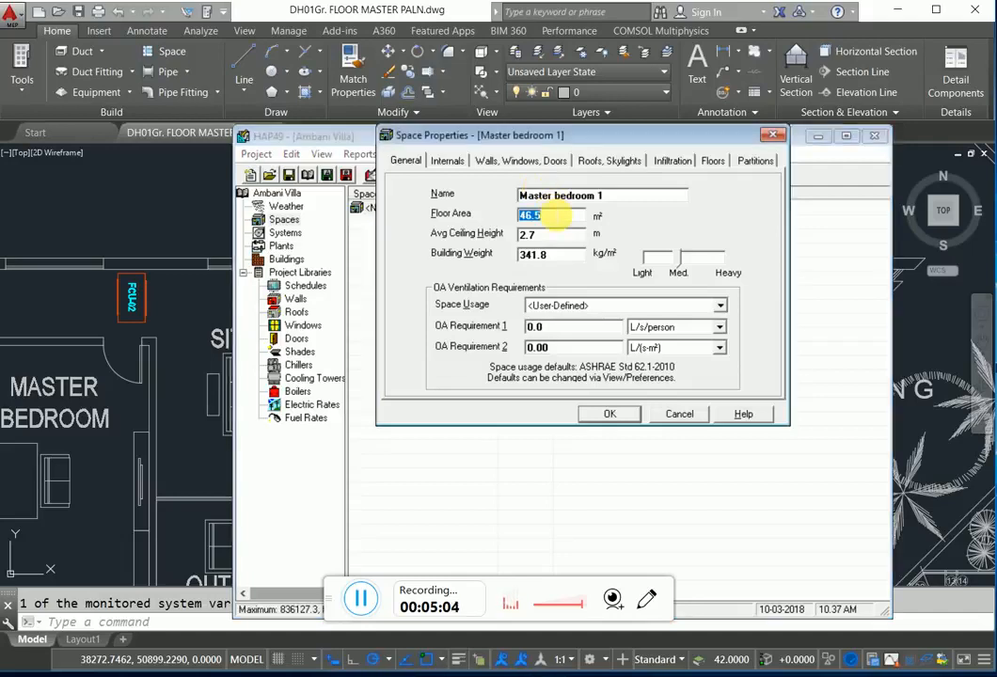
text(3)
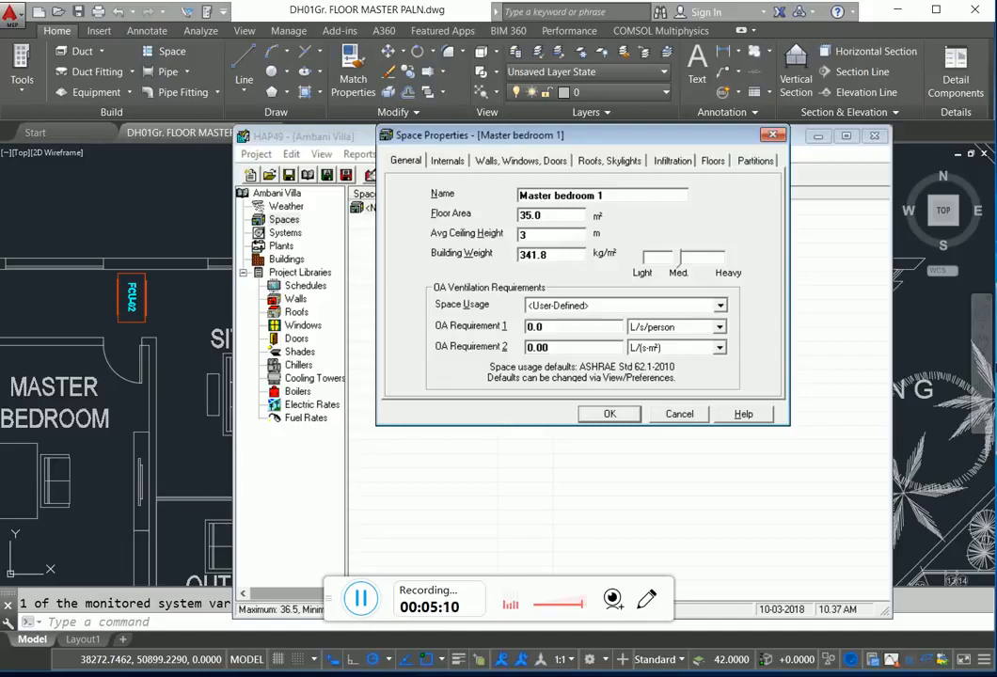
Set the ventilation space usage of Master bedroom 1 to RESIDENTIAL: Dwelling unit.
click(631, 306)
scroll(597, 372, down, 5)
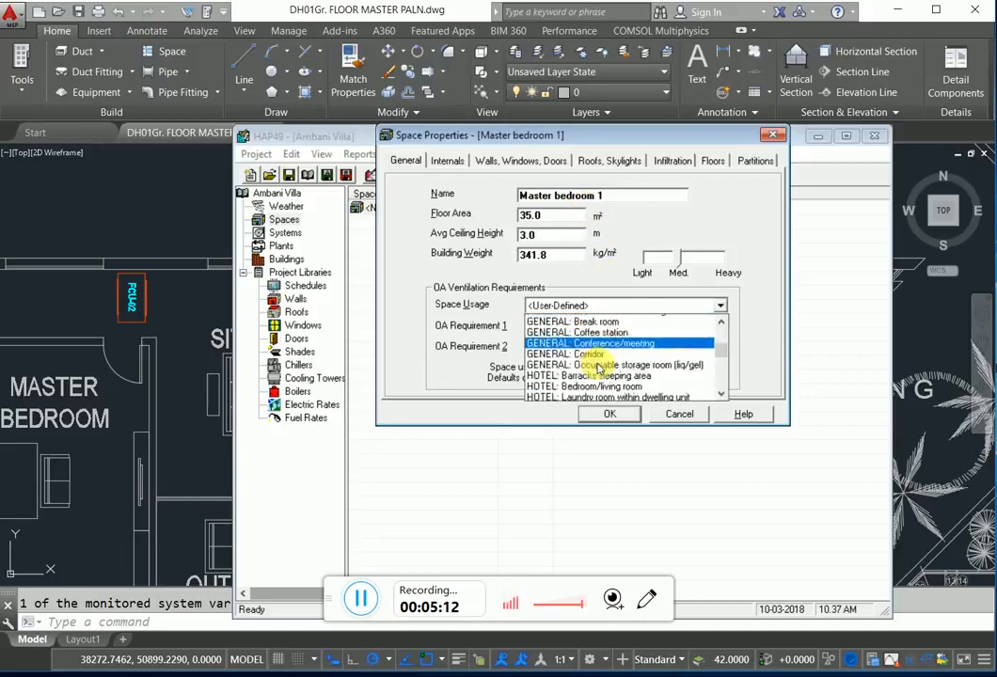
scroll(598, 366, down, 10)
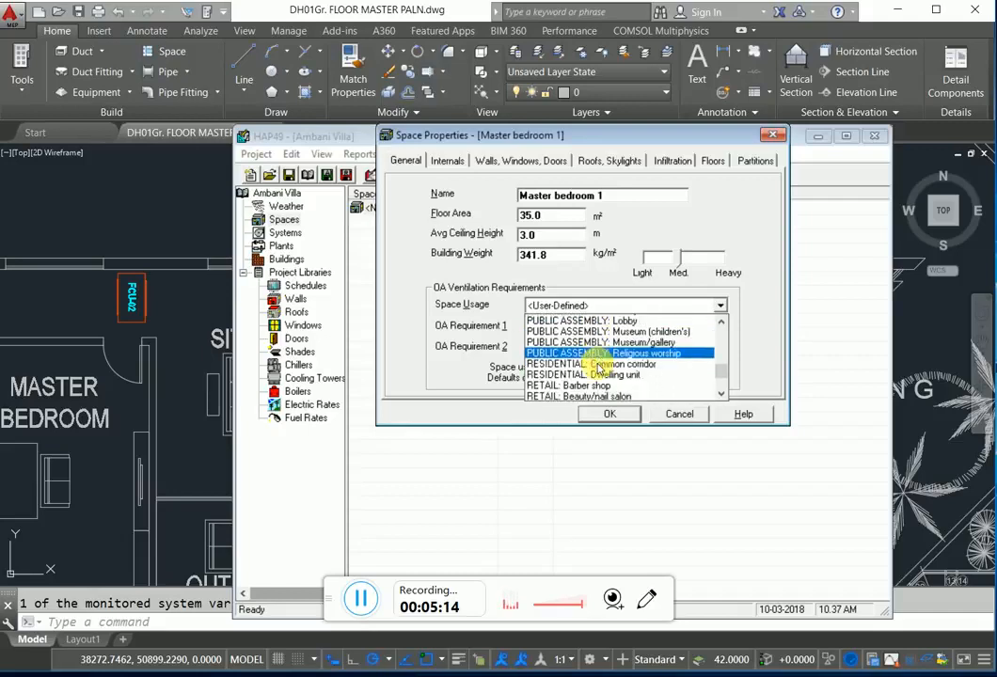
scroll(599, 367, down, 5)
scroll(598, 369, up, 10)
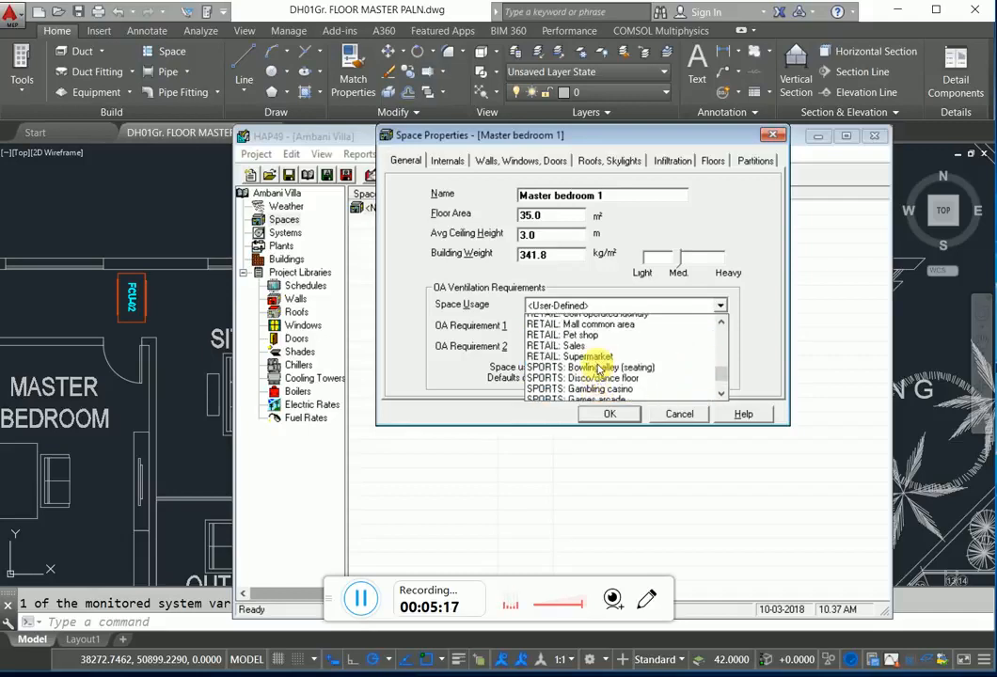
scroll(599, 367, down, 1)
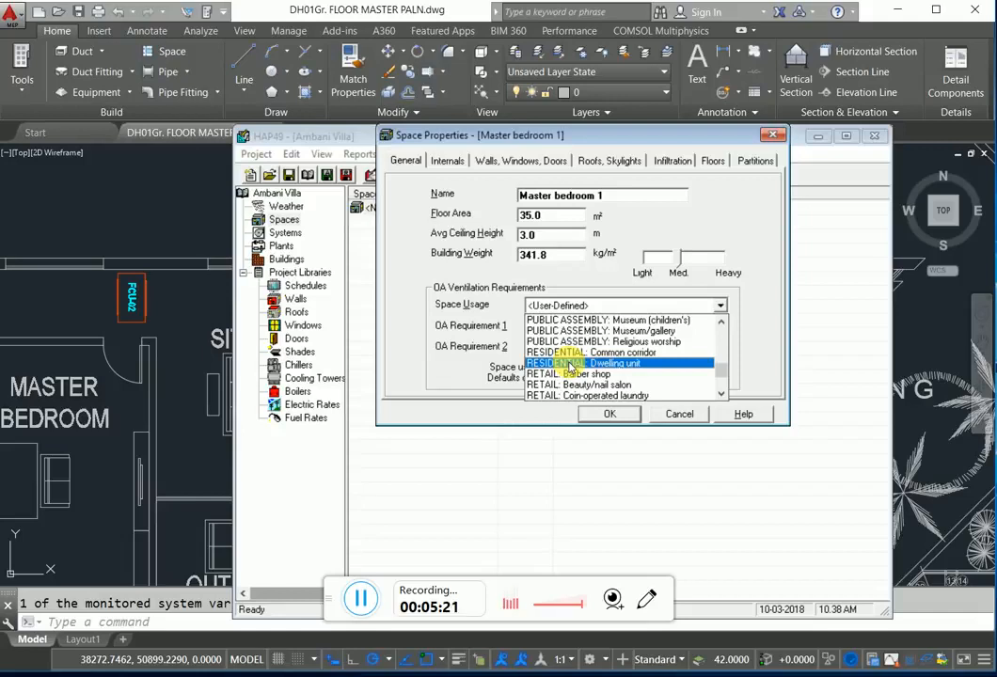
click(570, 366)
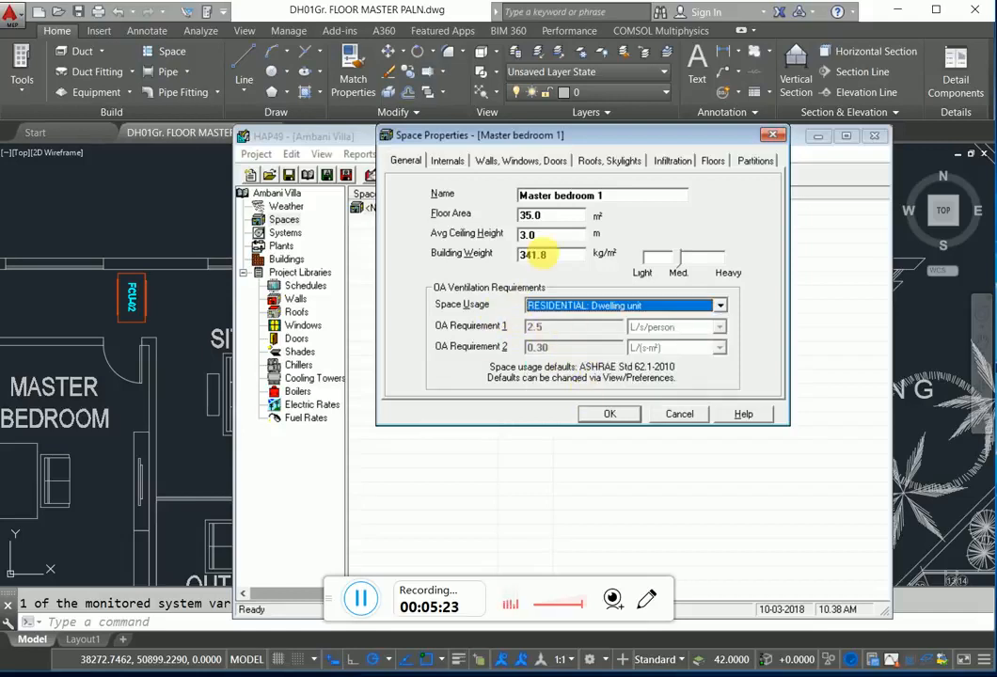
Set the space's overhead lighting to 7 W/m² and assign it the Lighting schedule.
click(448, 164)
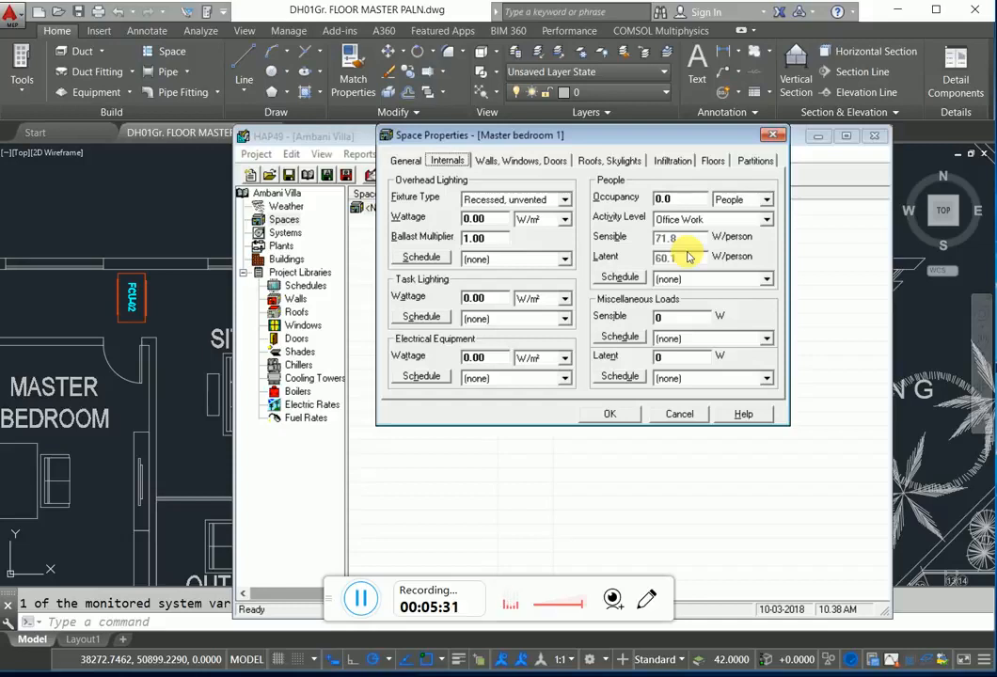
click(492, 218)
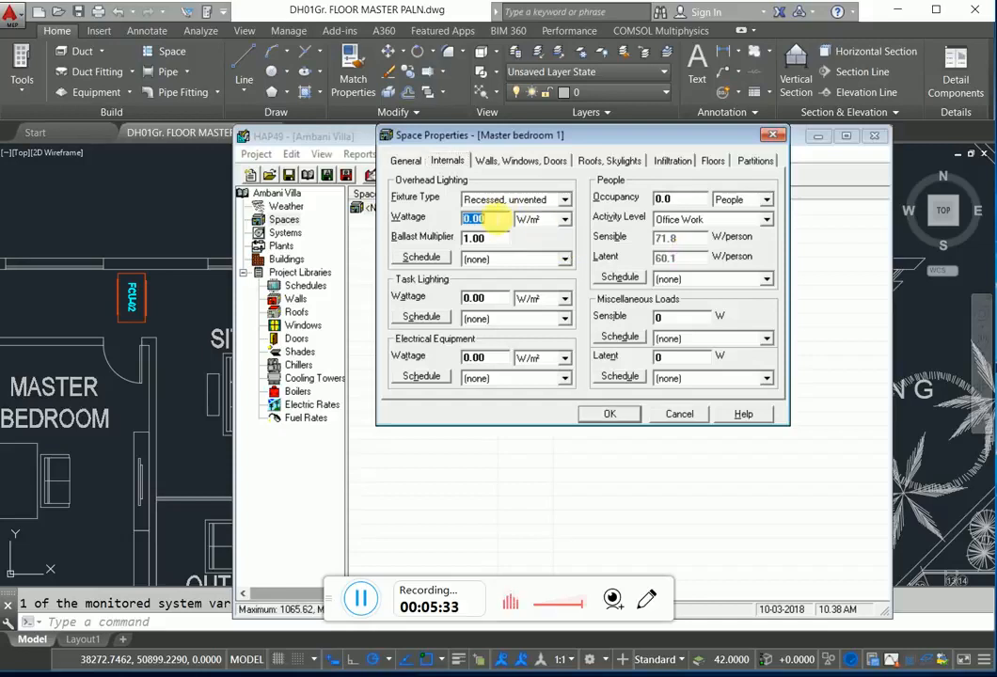
text(7)
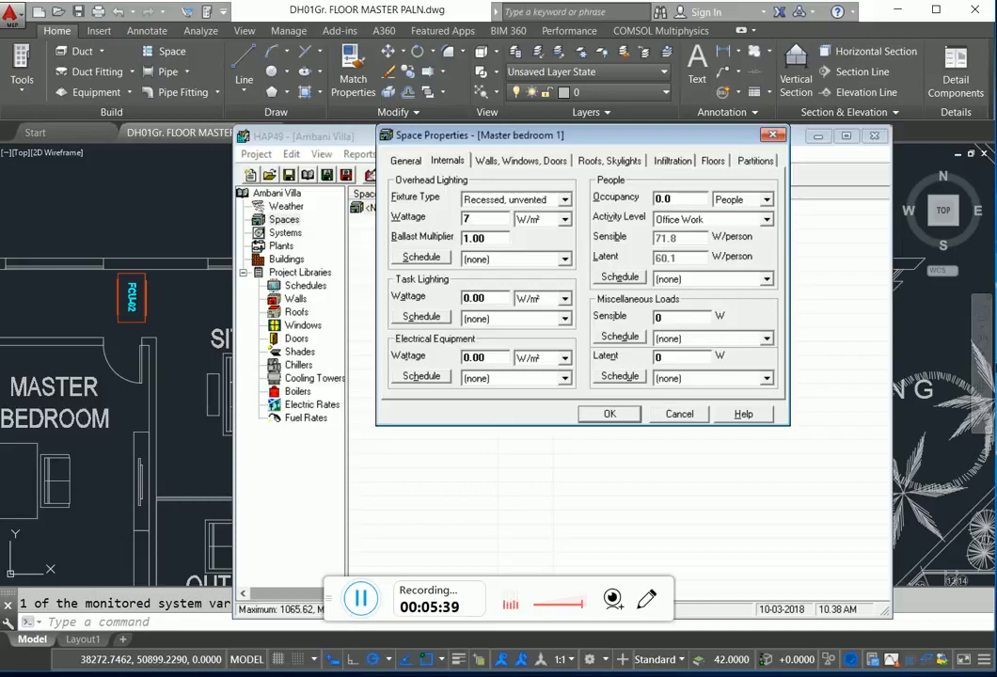
key(Tab)
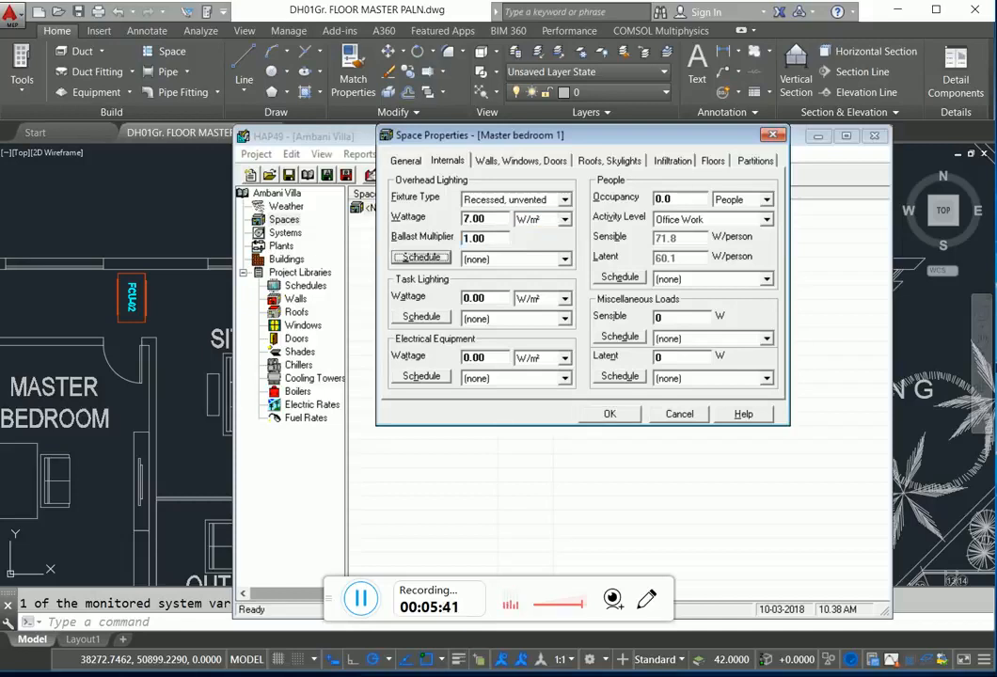
click(529, 260)
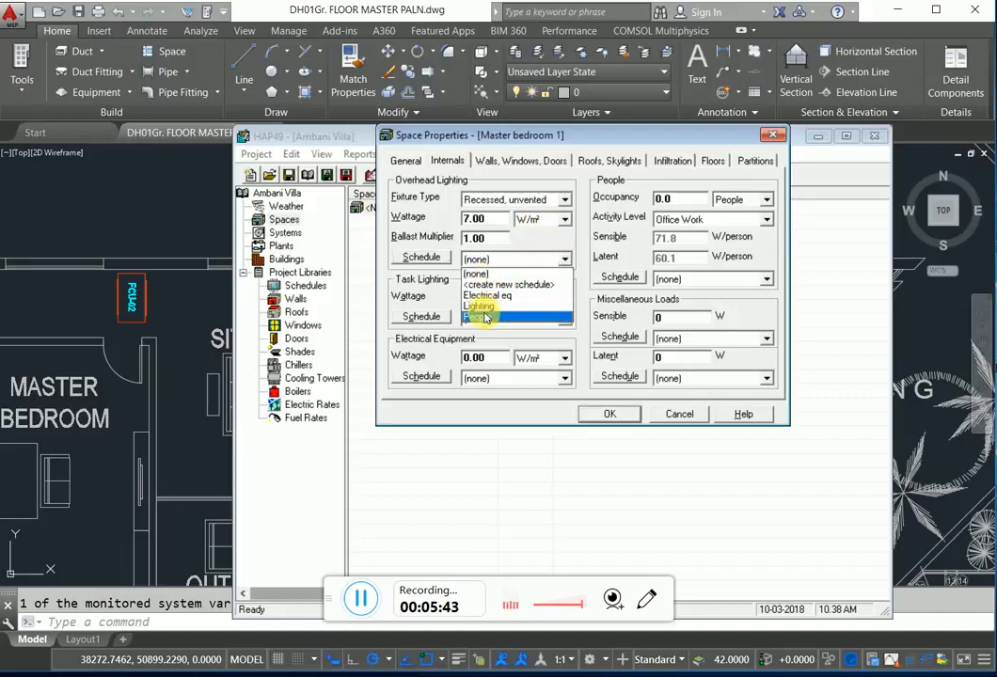
click(481, 306)
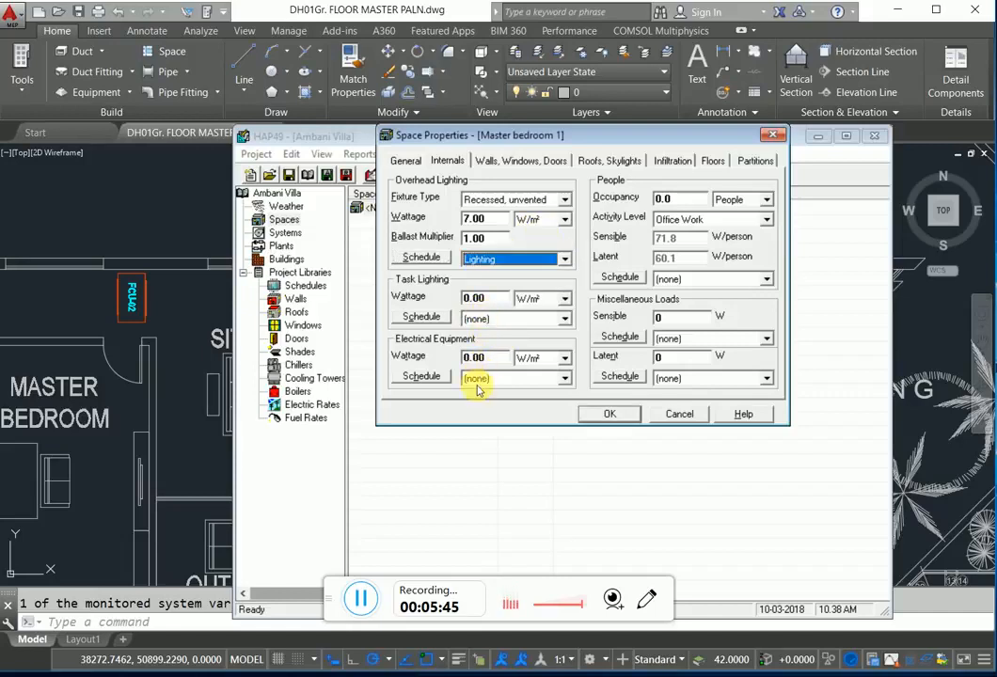
Set the space's electrical equipment load to 600 Watts and assign it the Electrical eq schedule.
click(496, 357)
click(531, 359)
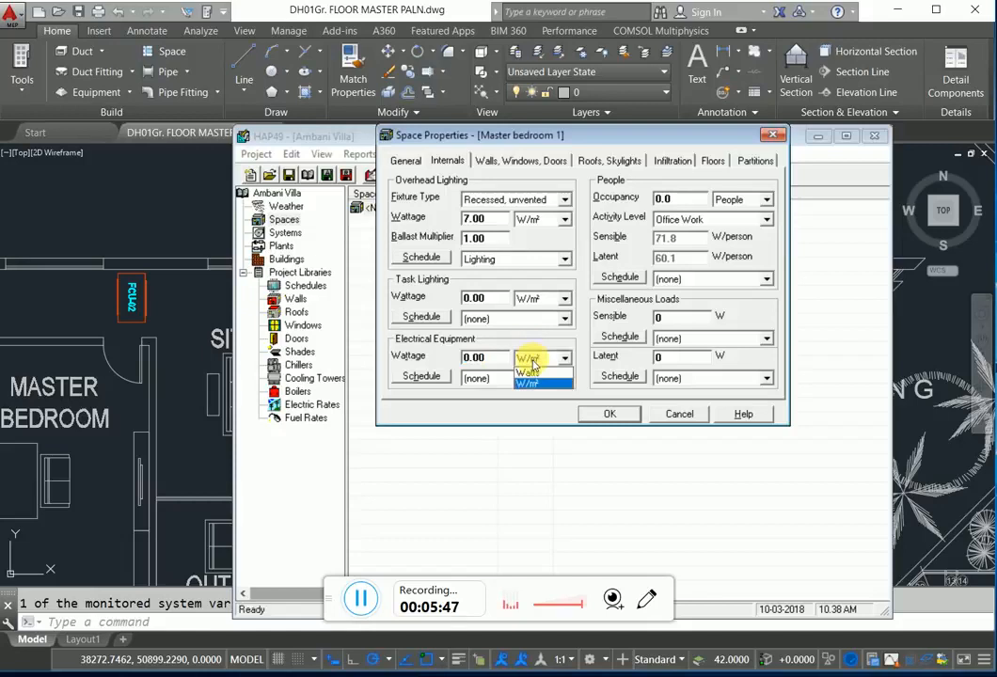
click(538, 370)
click(534, 358)
click(527, 373)
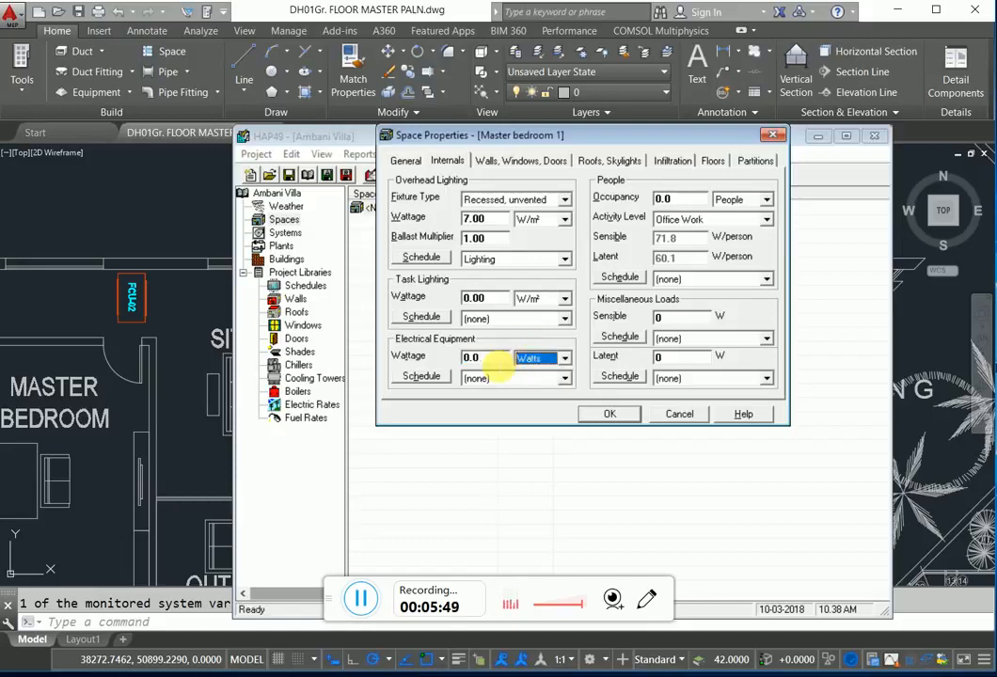
click(496, 365)
text(6)
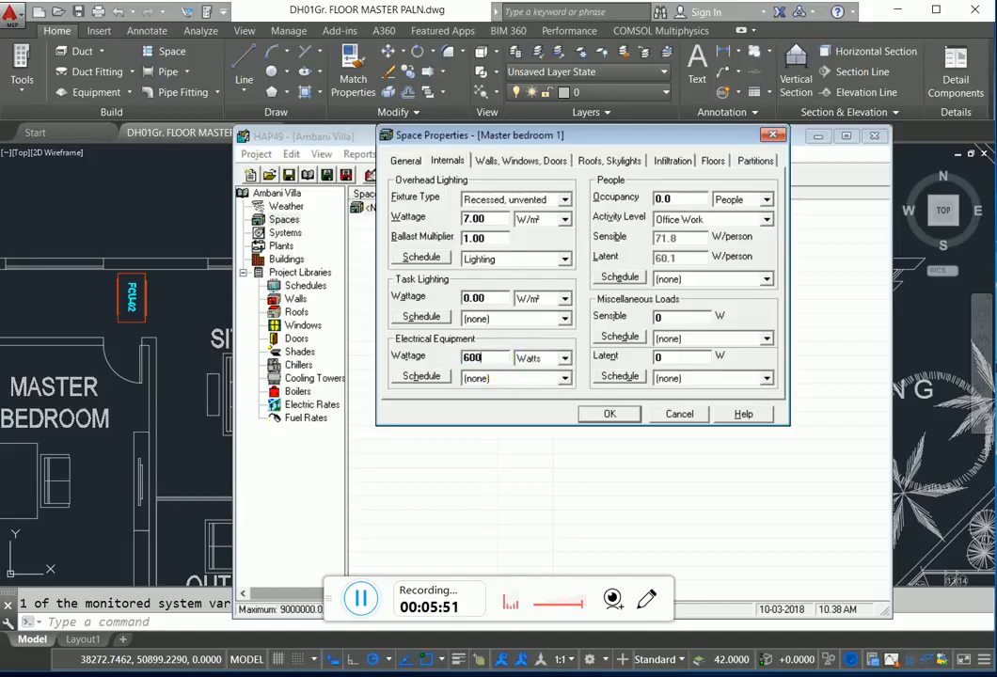
text(00)
key(Tab)
click(496, 377)
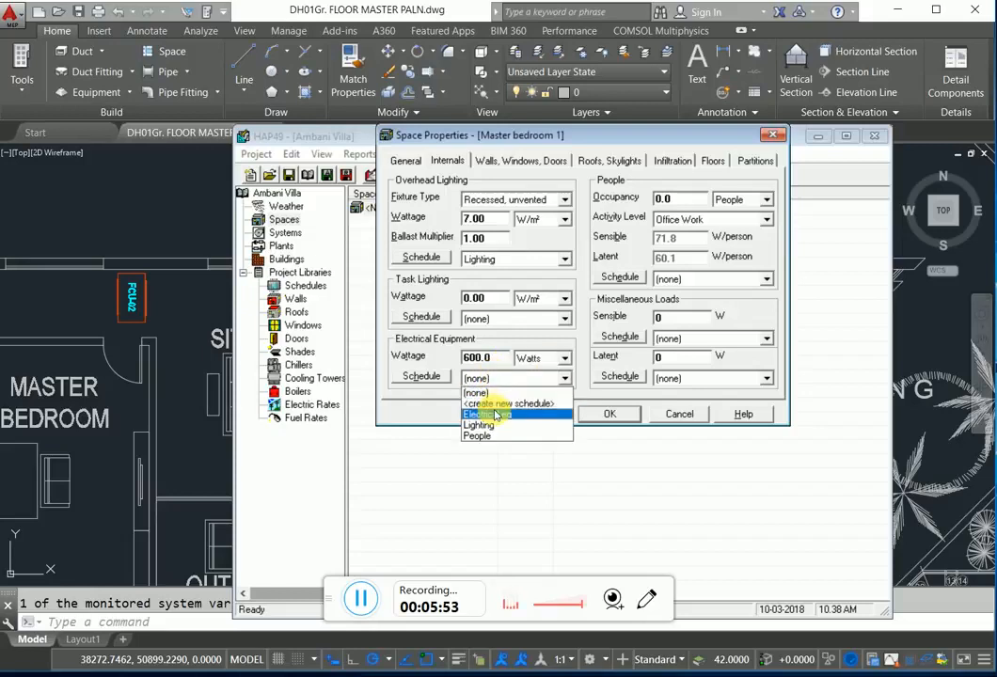
click(484, 415)
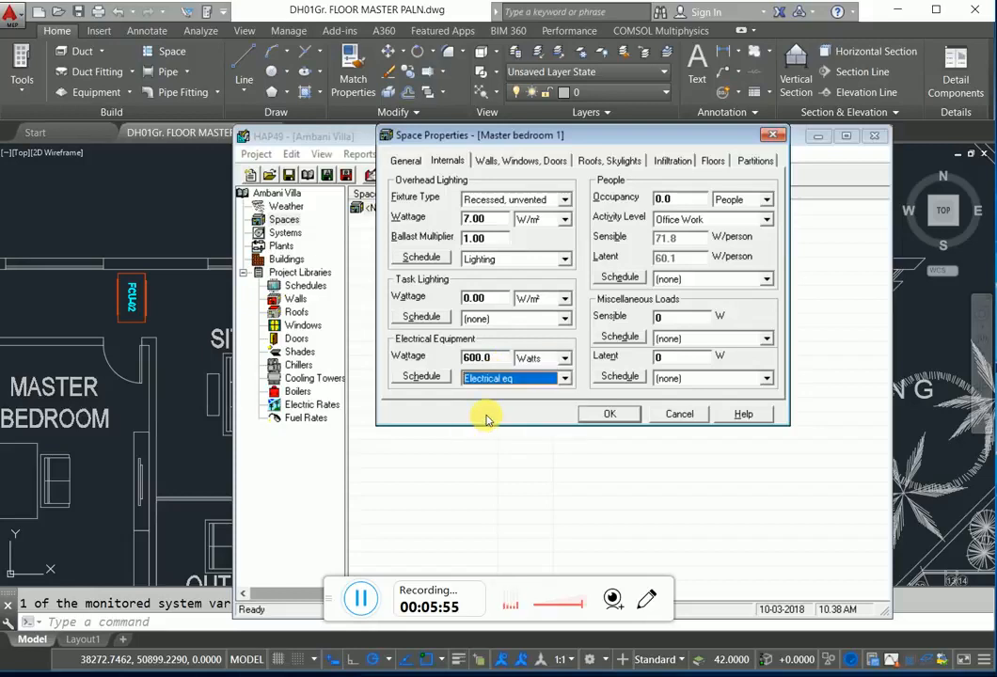
Set the space's occupancy to 2 people with activity level Seated at Rest and assign the People schedule.
click(689, 197)
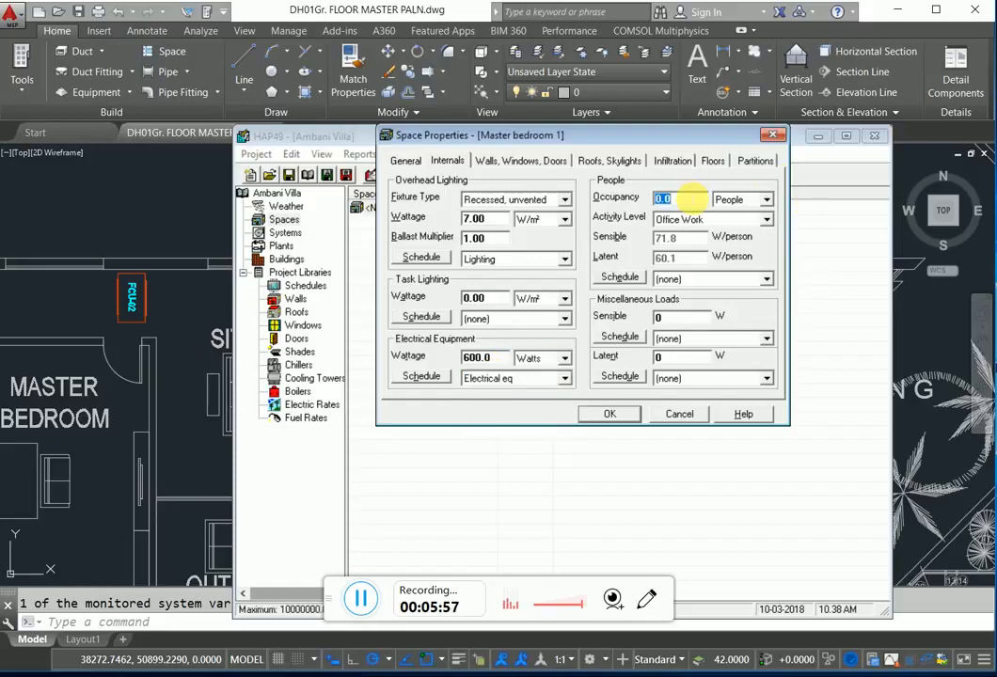
text(2)
click(689, 220)
click(691, 236)
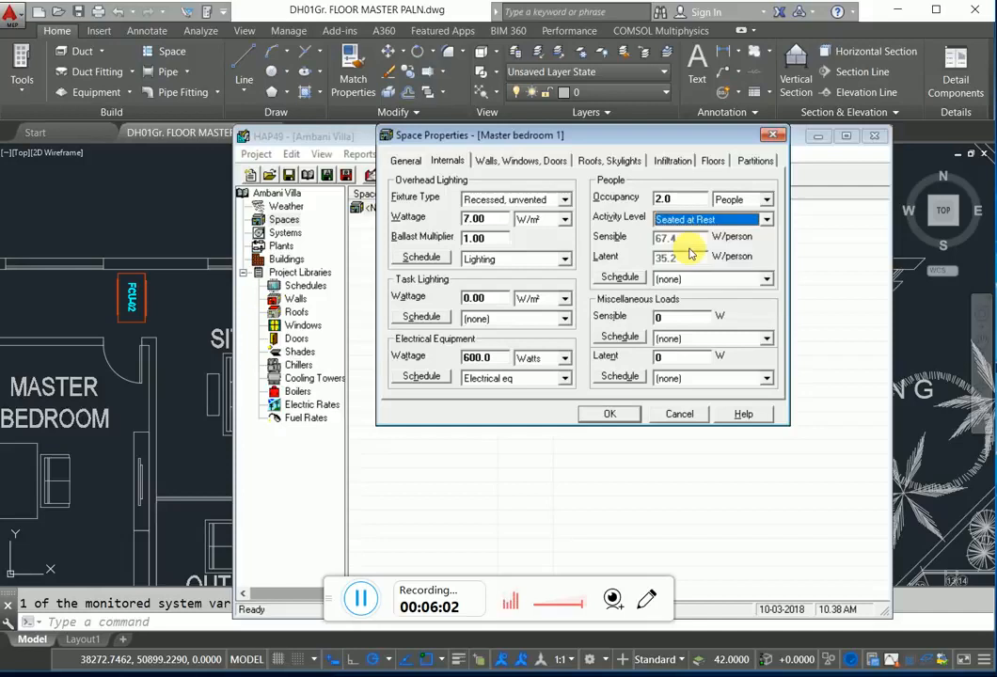
click(692, 279)
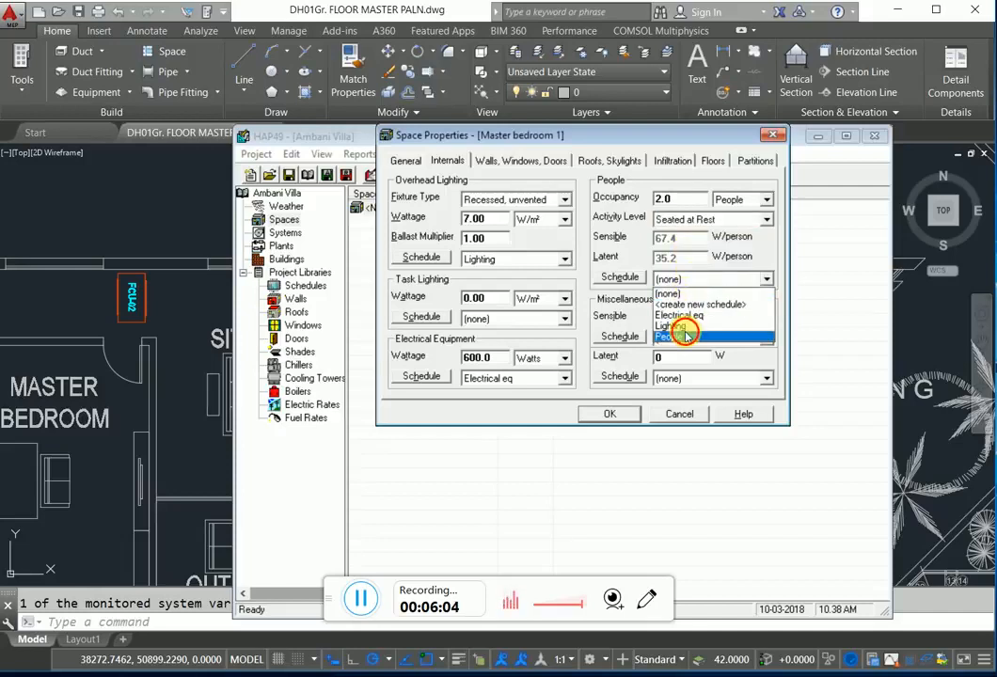
click(685, 336)
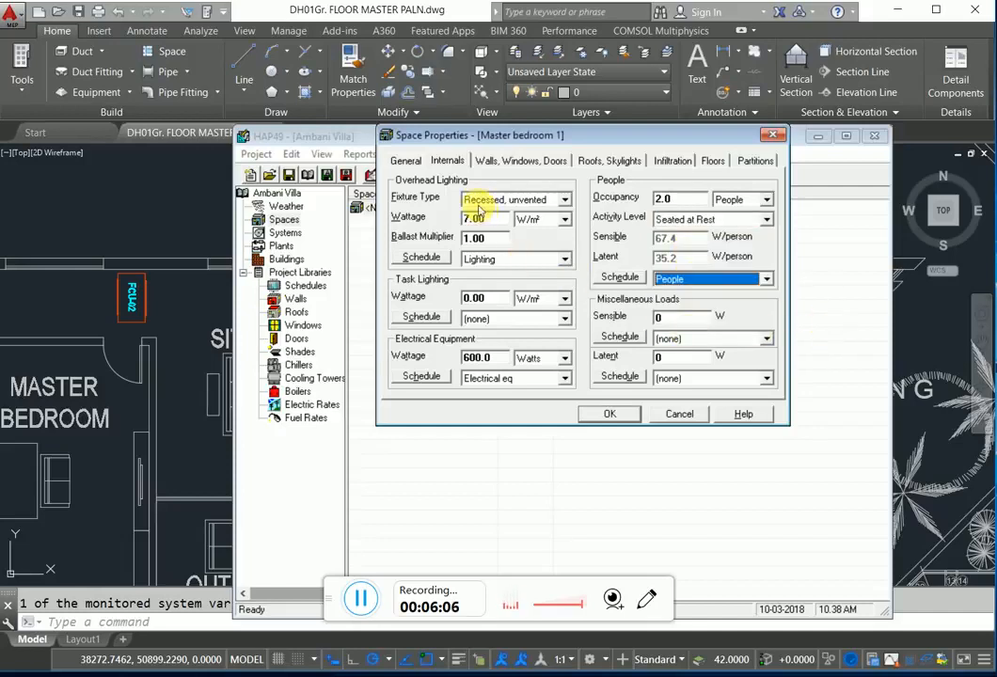
Open the space's wall and window exposures, then examine the Master Bedroom's upper wall orientation and dimensions in the AutoCAD floor plan.
click(501, 161)
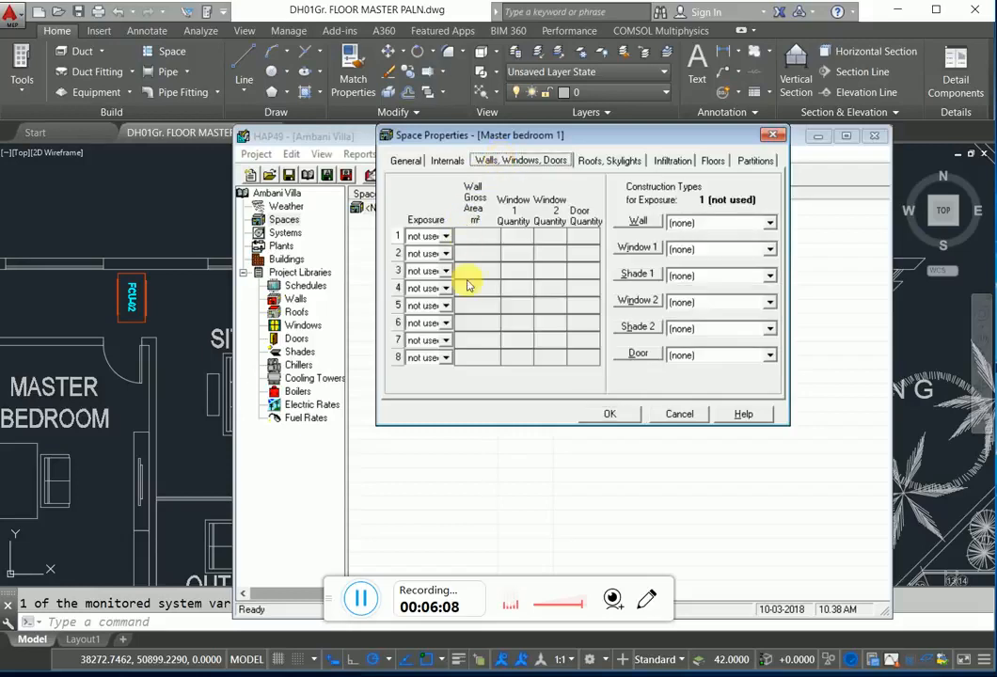
click(123, 182)
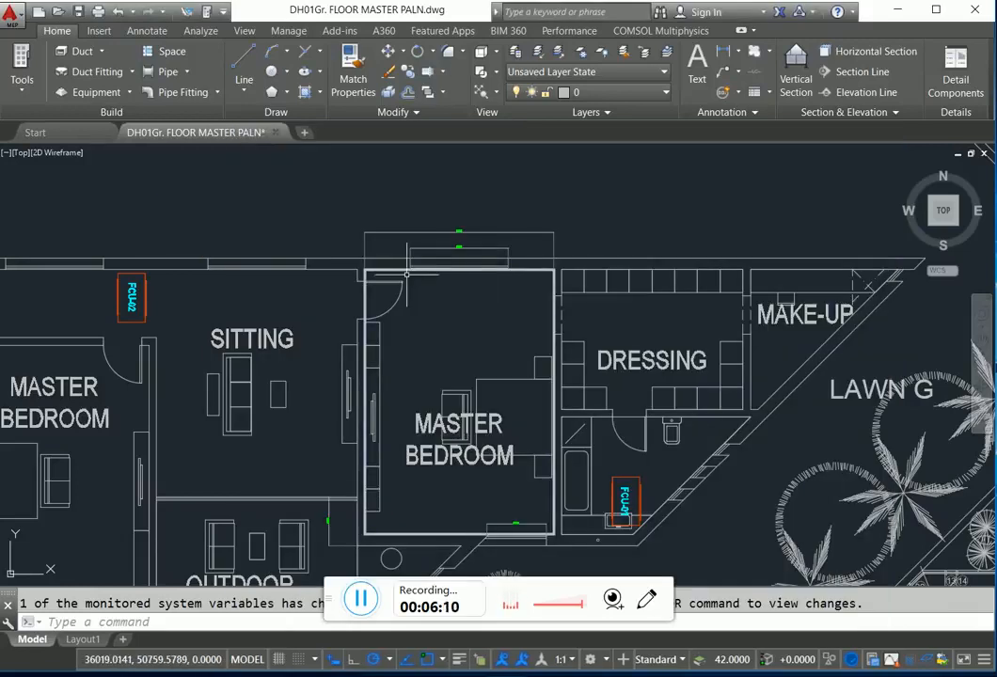
scroll(391, 258, up, 4)
scroll(391, 258, down, 10)
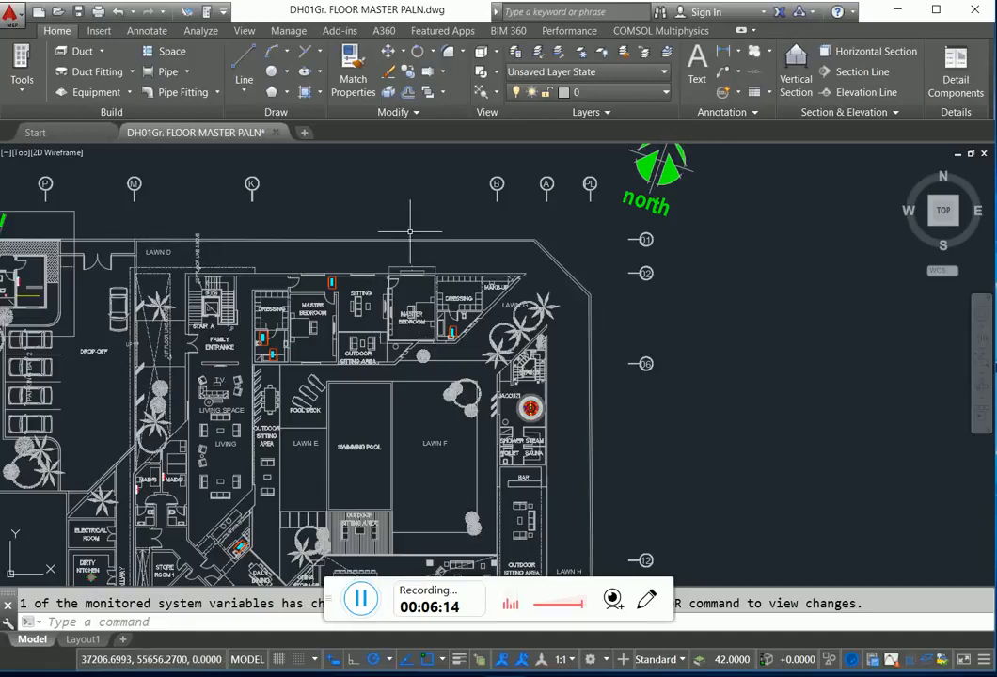
scroll(428, 296, up, 8)
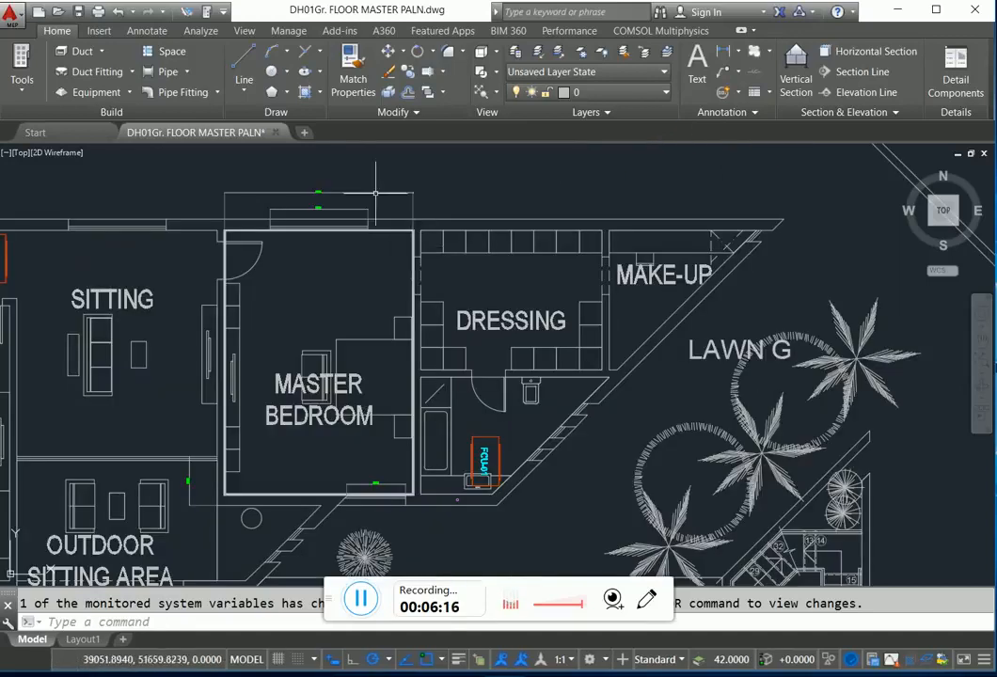
scroll(339, 291, up, 3)
scroll(448, 274, down, 5)
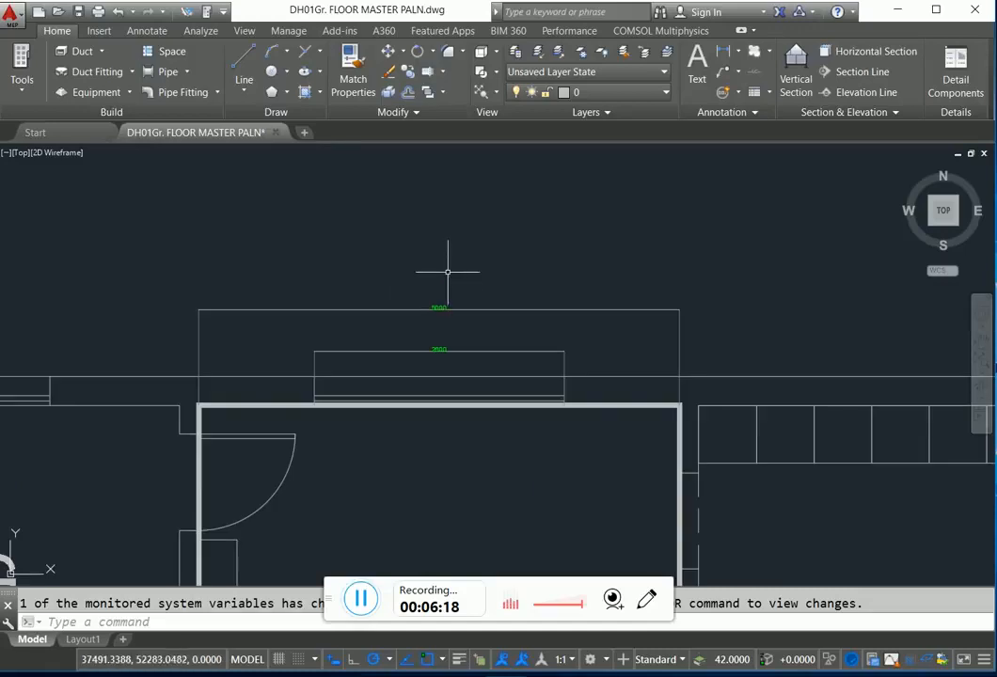
scroll(435, 298, up, 4)
scroll(446, 289, down, 2)
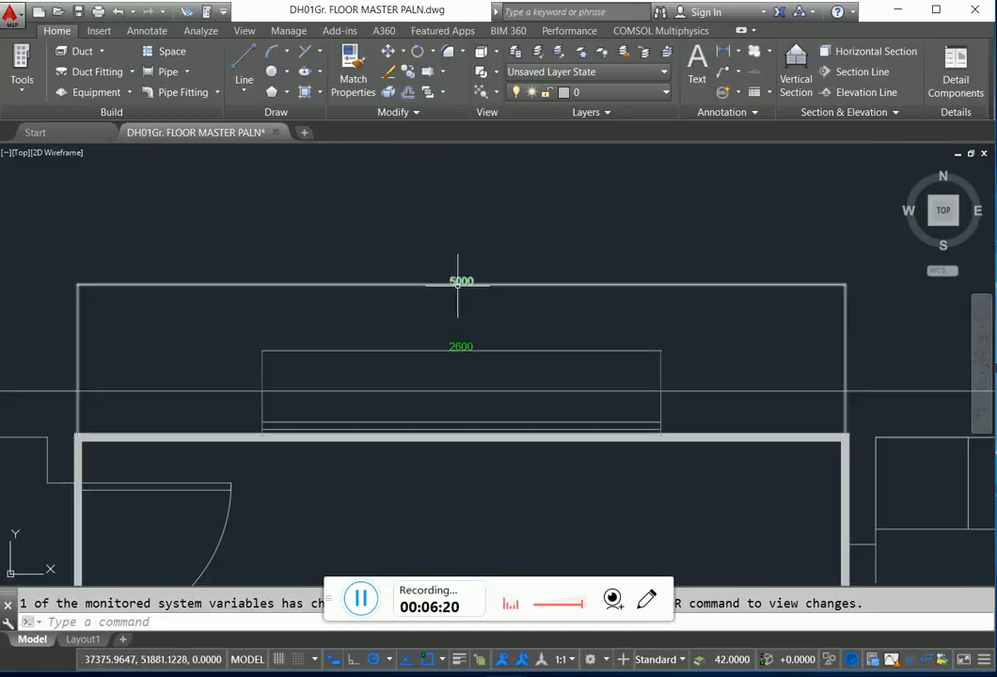
scroll(461, 274, down, 2)
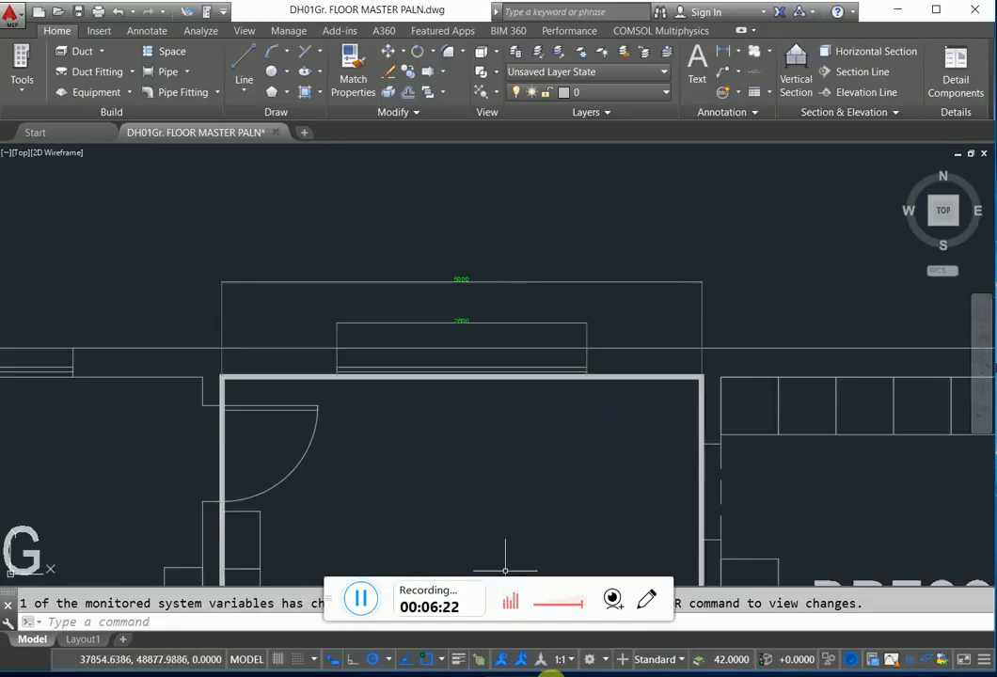
Return to HAP and set the first exposure to NW with a wall gross area of 25 m².
key(alt+Tab)
click(420, 236)
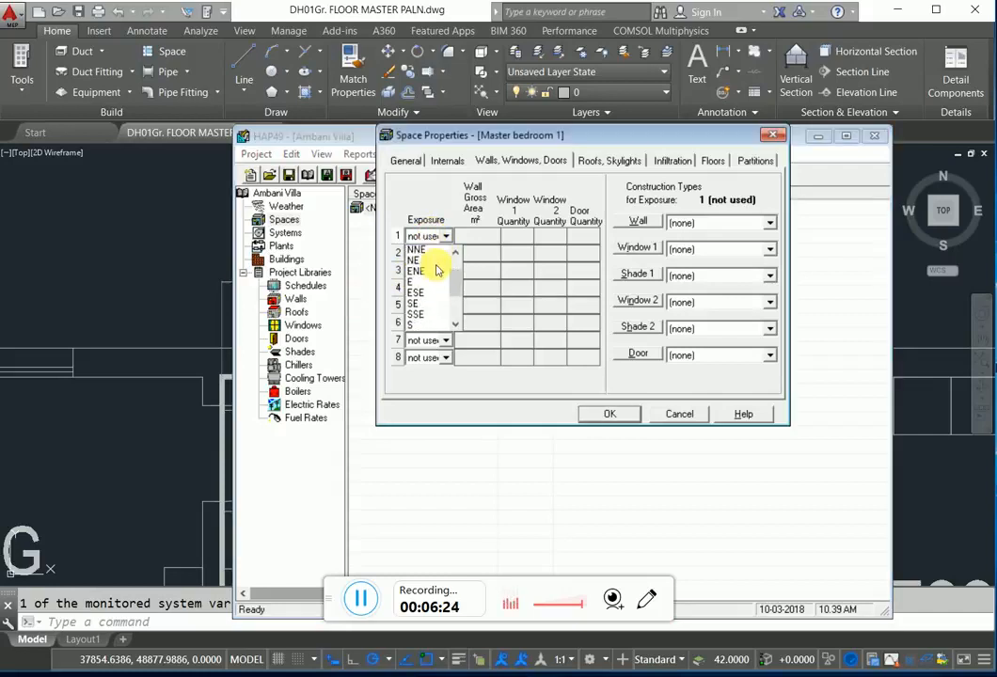
scroll(436, 273, down, 3)
click(432, 312)
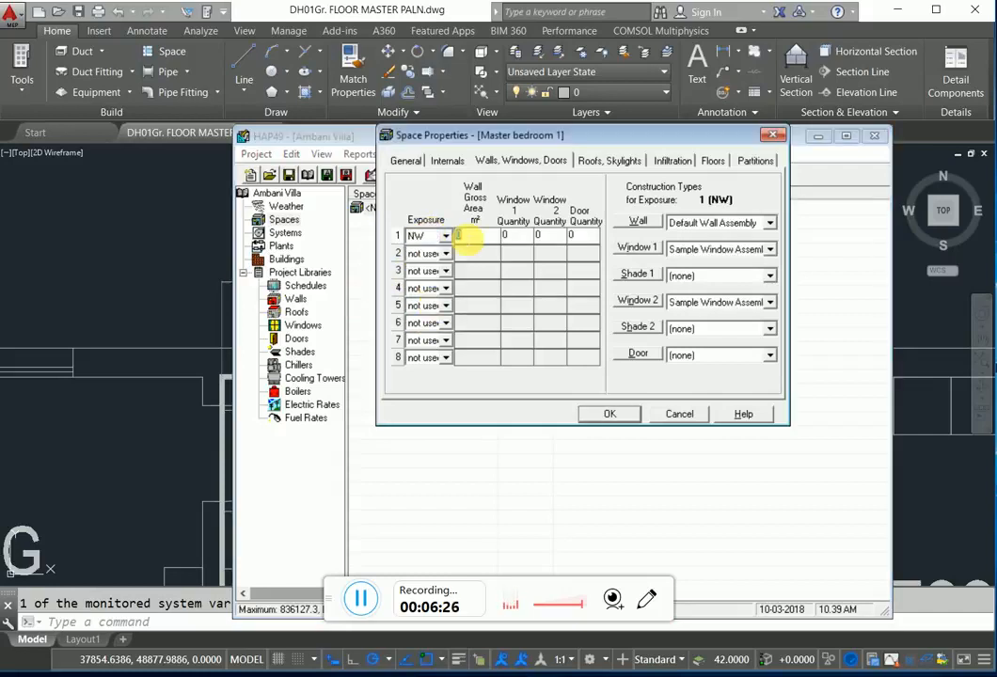
text(25)
key(Tab)
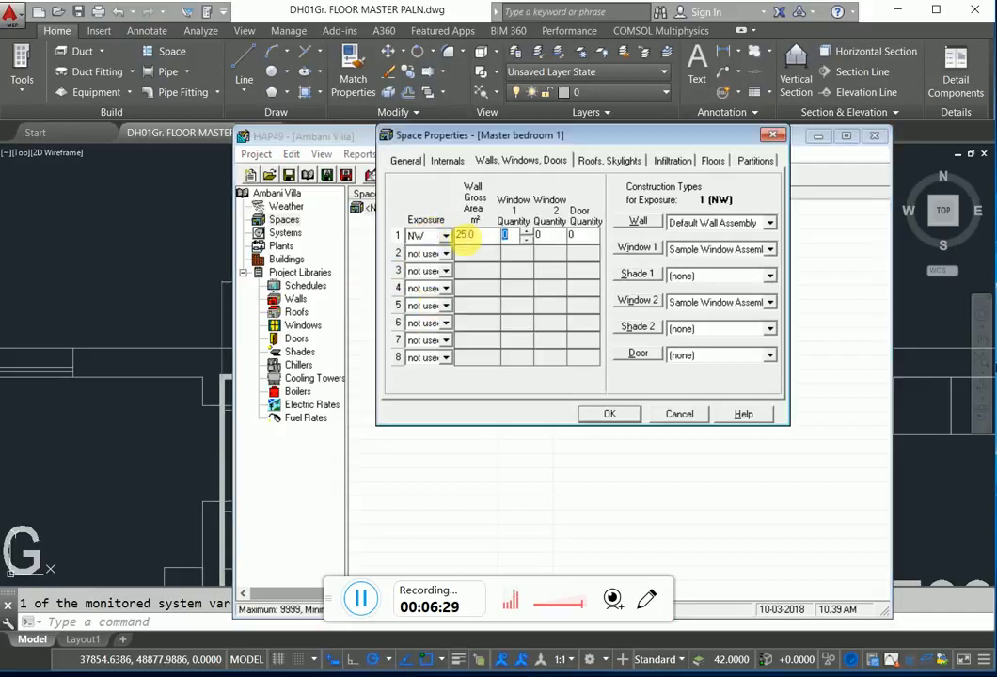
Check the NW window's width in the AutoCAD plan, and set that exposure's Window 1 quantity to 4 in HAP.
click(227, 272)
scroll(383, 296, up, 4)
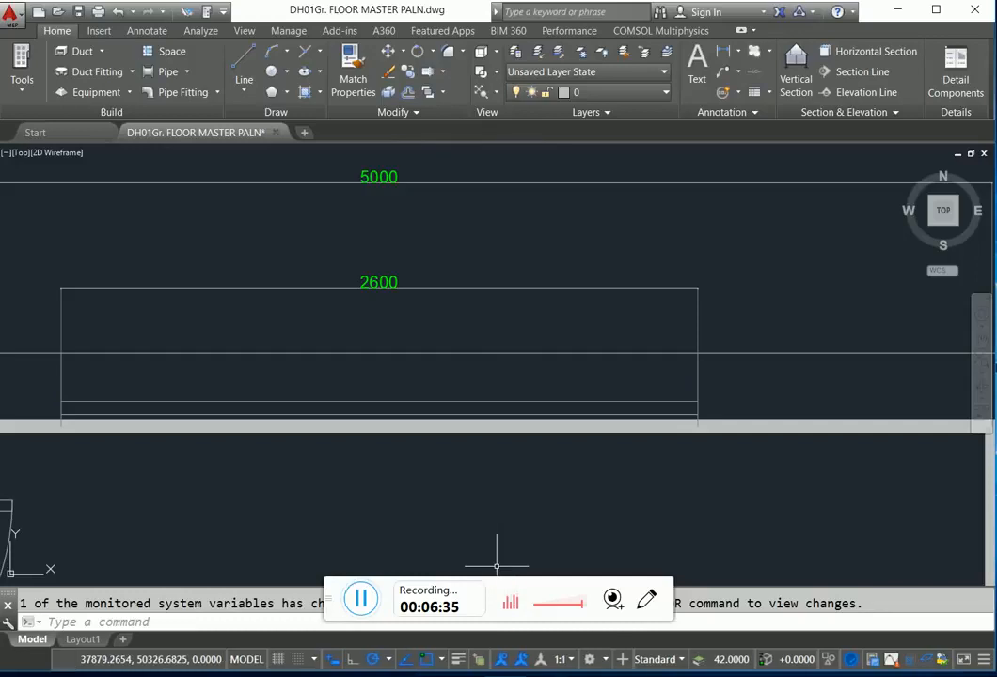
click(545, 602)
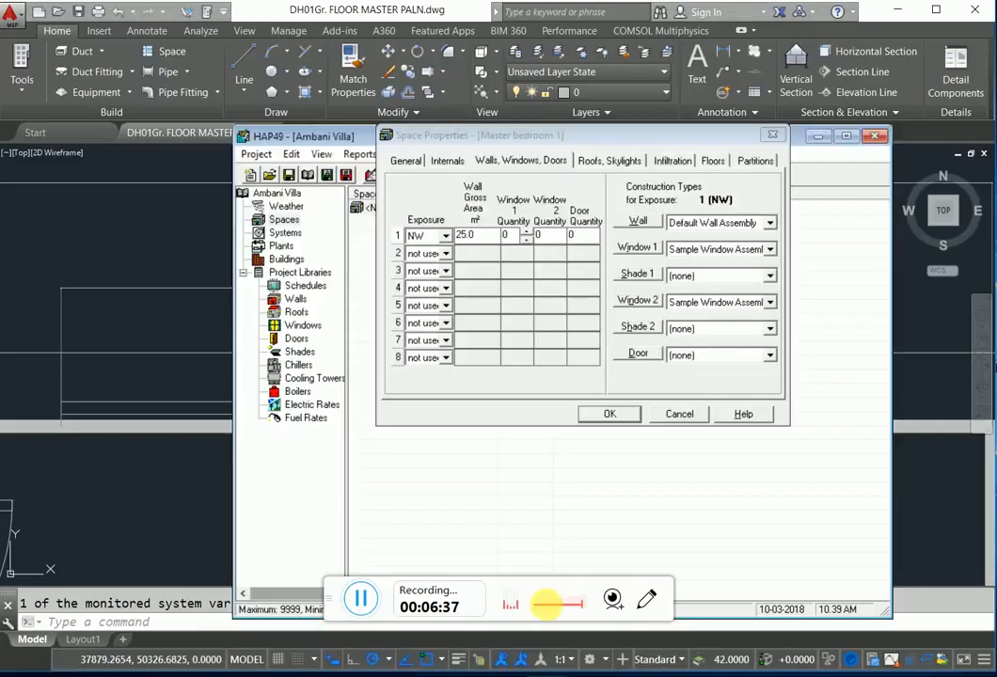
click(513, 242)
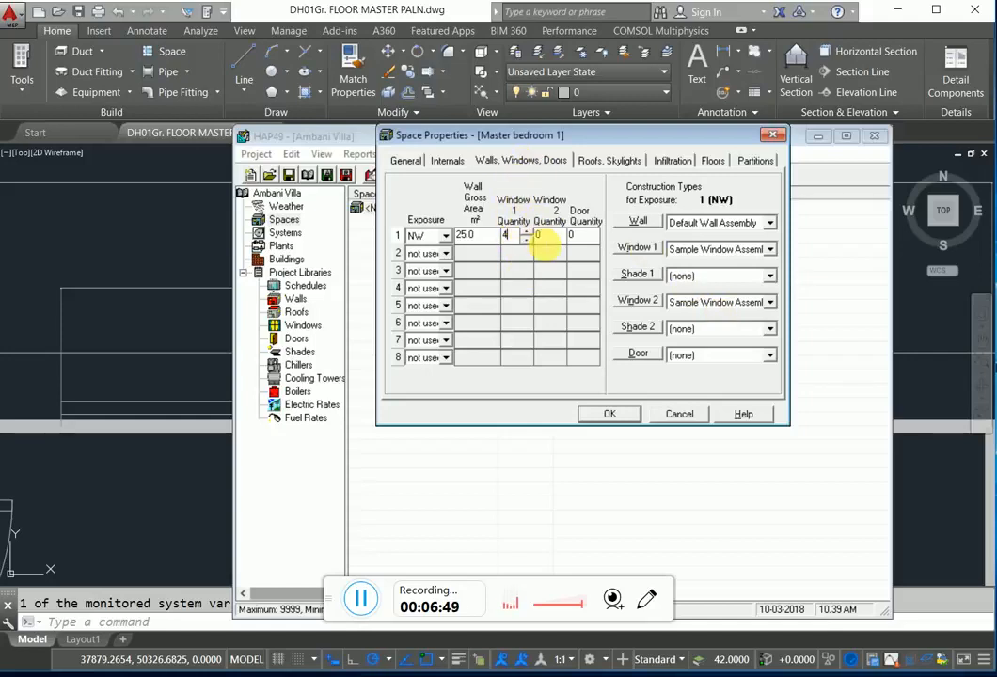
Examine the Master Bedroom's lower wall beside the outdoor sitting area in the AutoCAD plan to identify its exposure and window.
click(194, 239)
scroll(515, 324, down, 6)
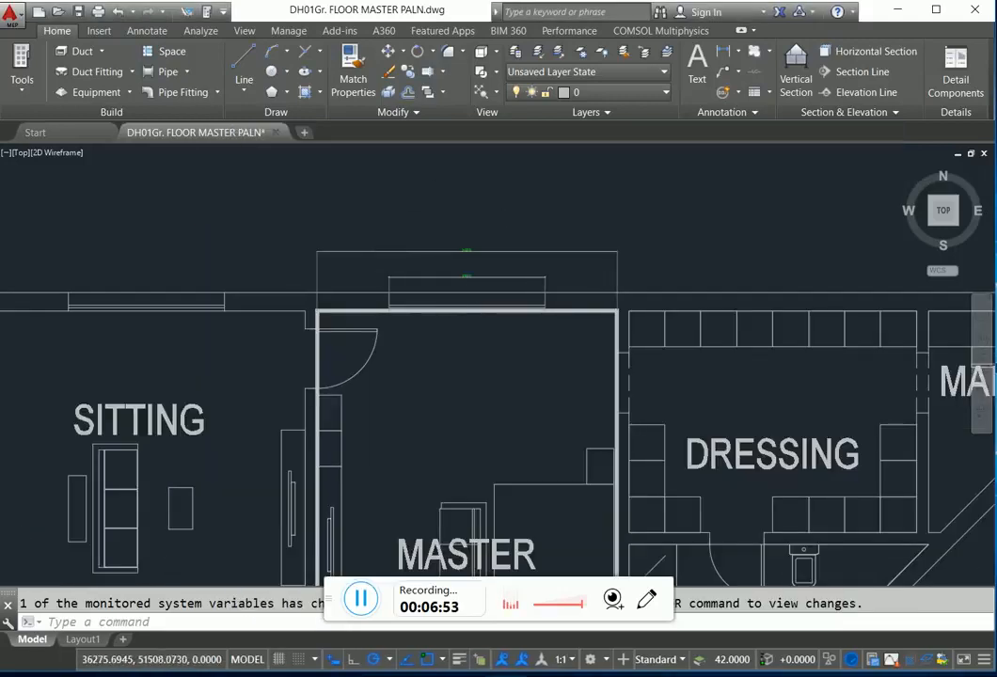
scroll(400, 225, down, 5)
scroll(463, 388, up, 6)
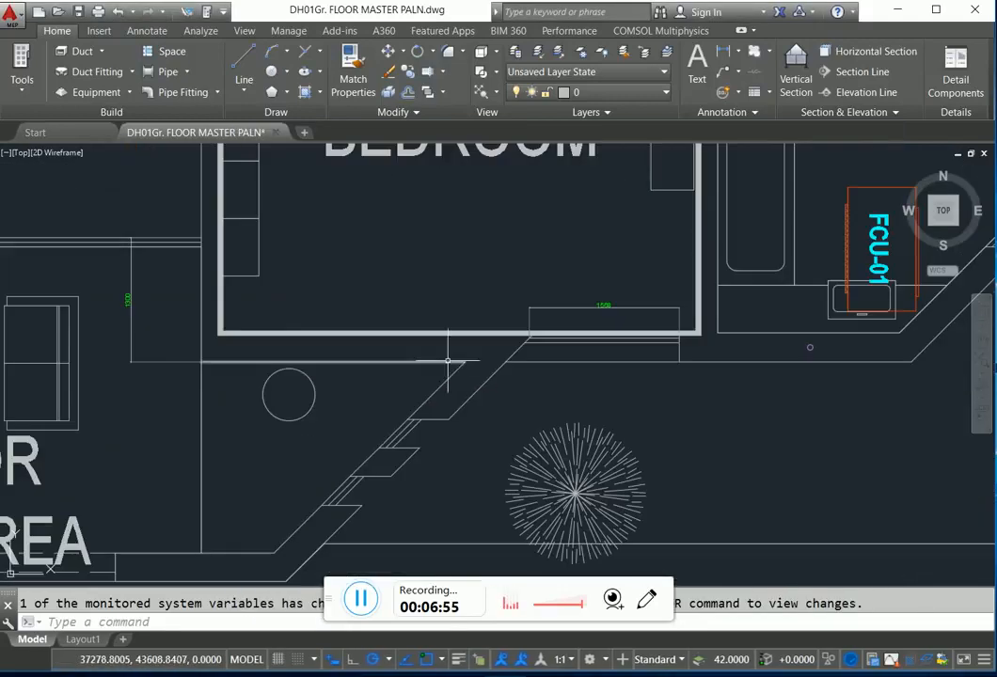
scroll(367, 325, down, 5)
scroll(323, 357, up, 5)
scroll(391, 352, down, 5)
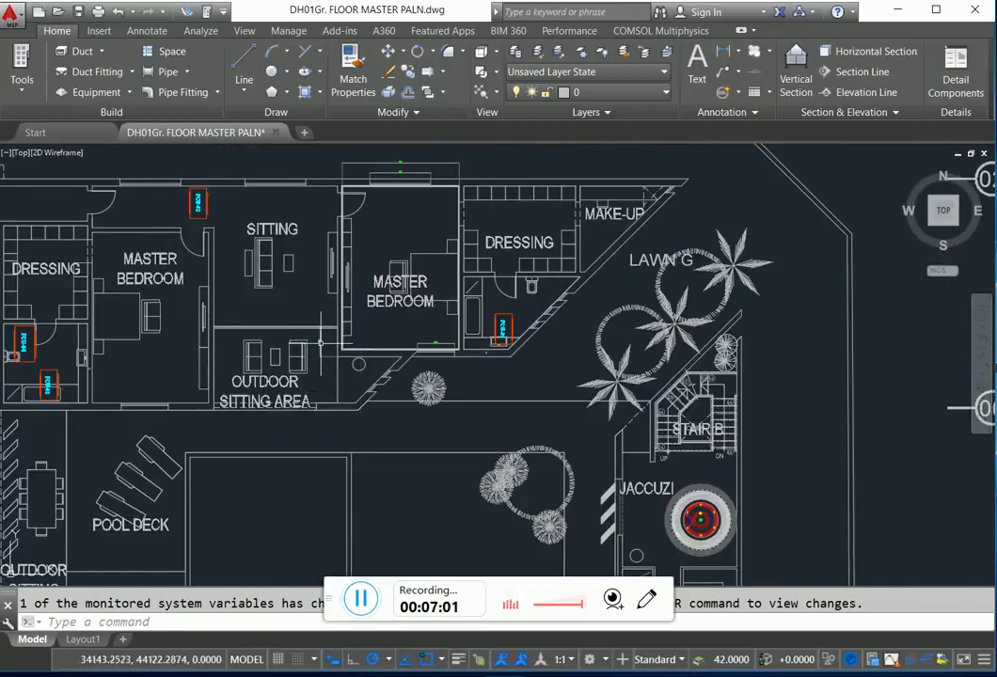
scroll(318, 335, up, 5)
scroll(367, 350, down, 2)
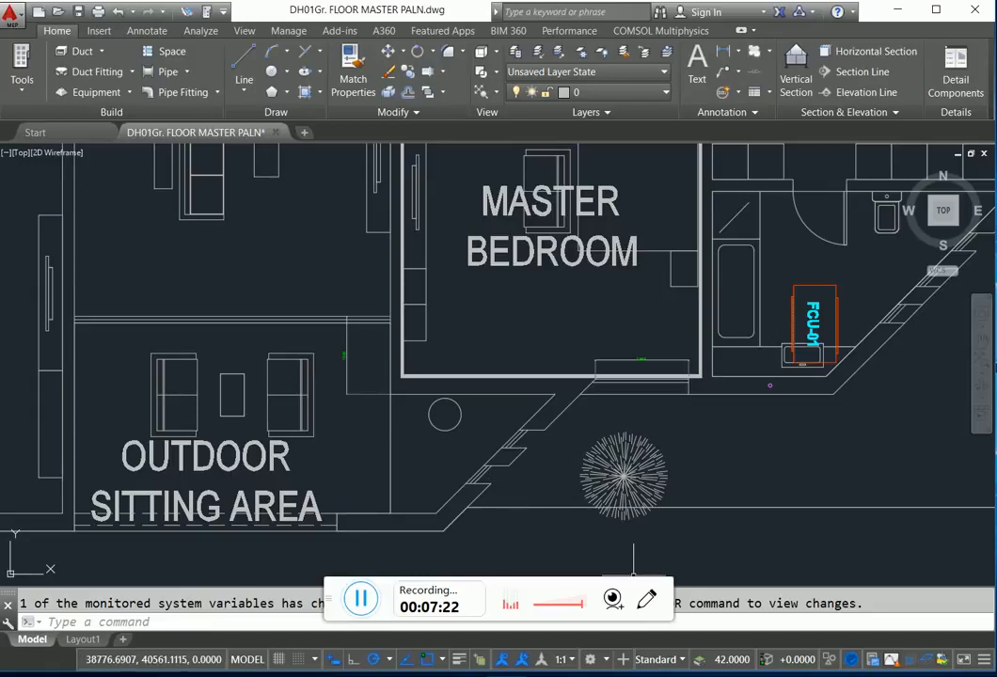
key(alt+Tab)
click(96, 380)
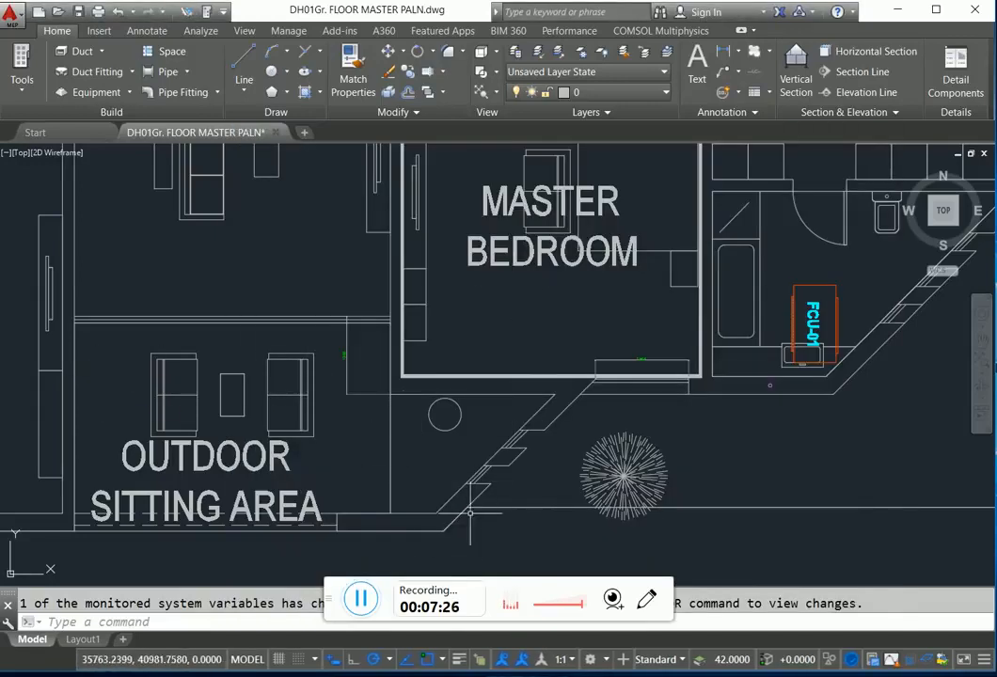
key(alt+Tab)
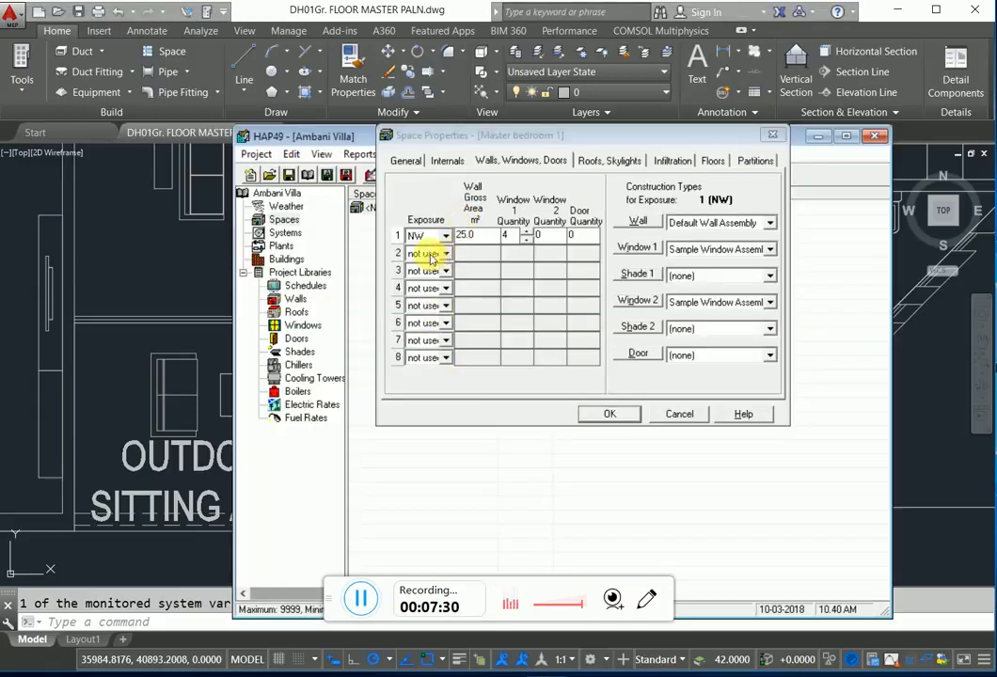
key(alt+Tab)
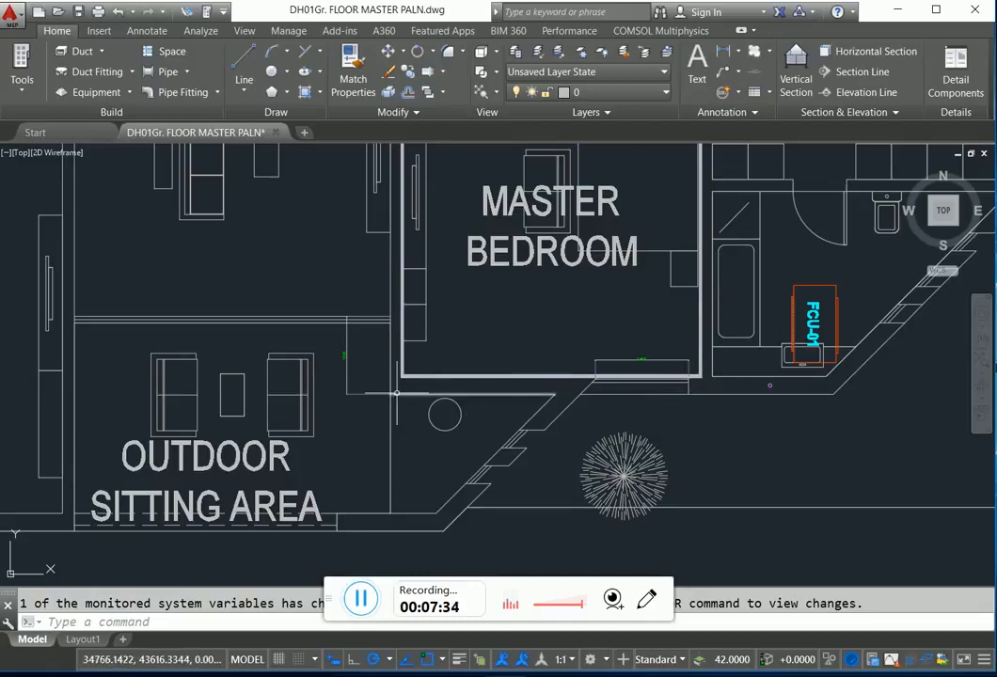
scroll(503, 410, down, 2)
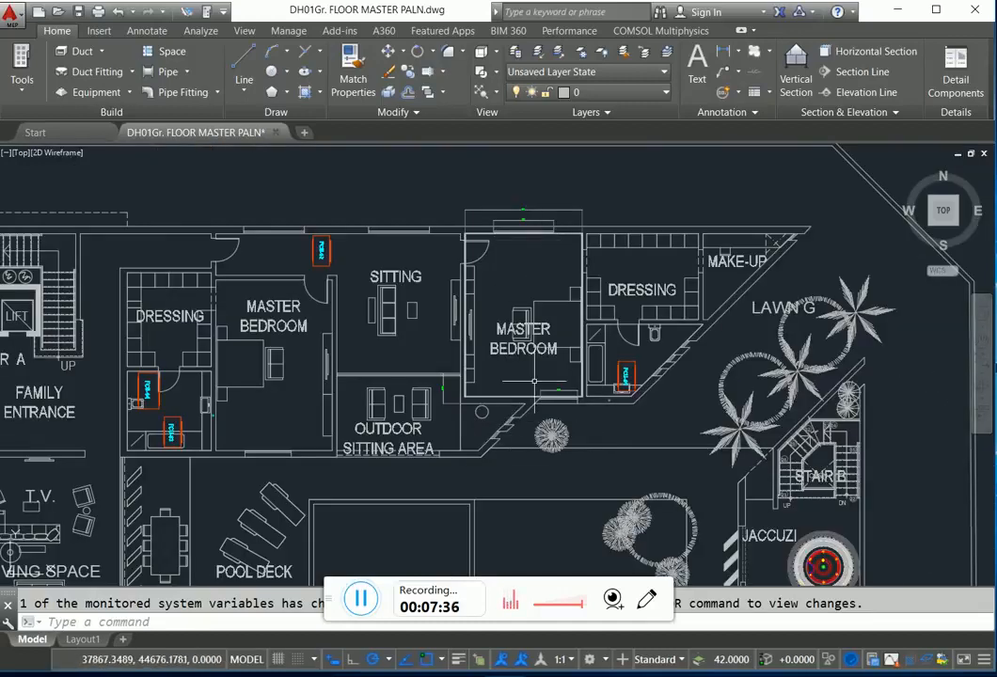
scroll(534, 381, up, 2)
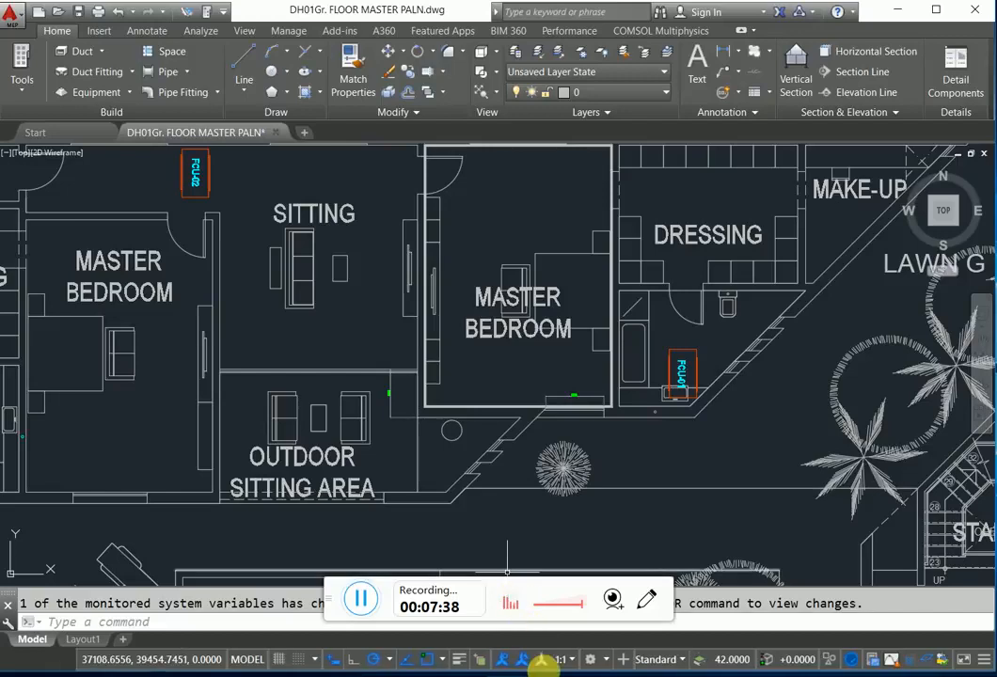
Return to HAP and set the second exposure to SE with a wall gross area of 25 m².
click(545, 673)
click(446, 254)
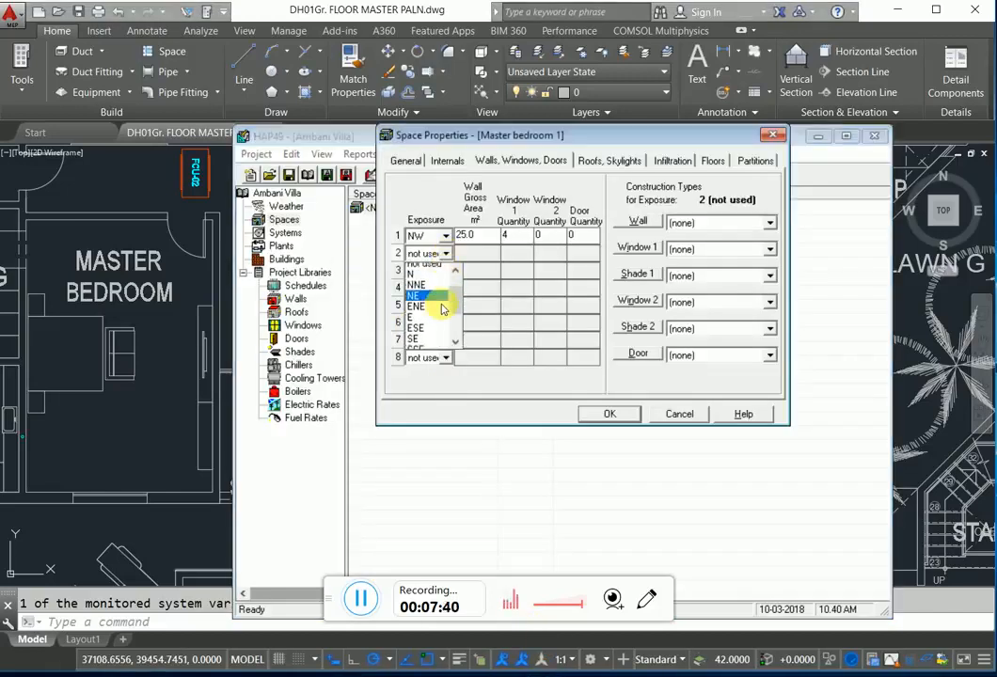
scroll(441, 312, down, 1)
click(433, 312)
click(469, 253)
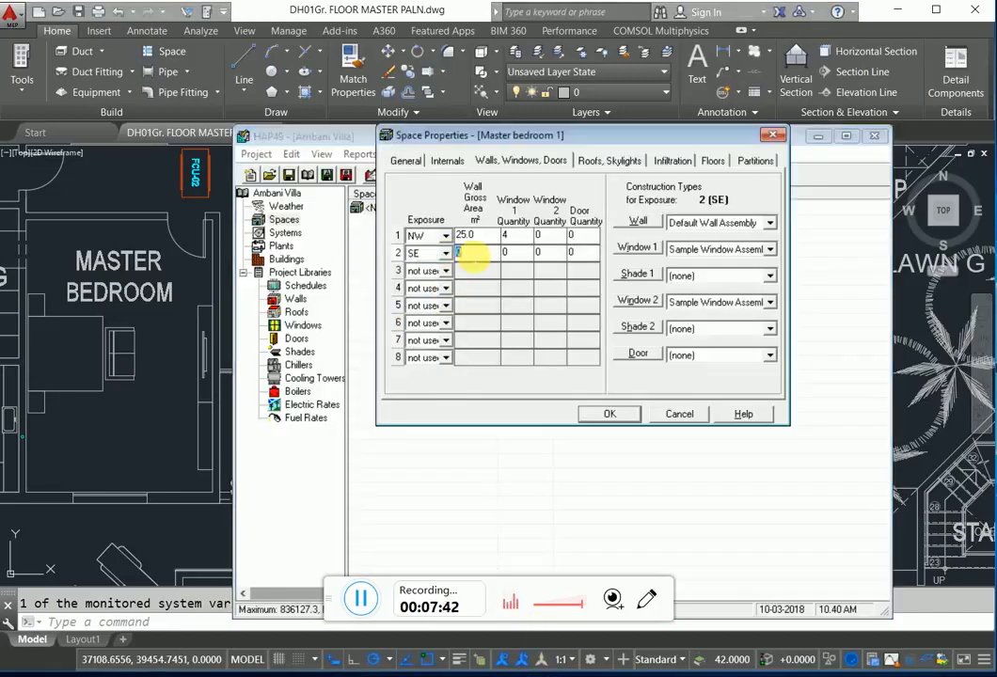
Check the SE window's width in the AutoCAD plan, then return to HAP and save the Master bedroom 1 space properties.
click(207, 325)
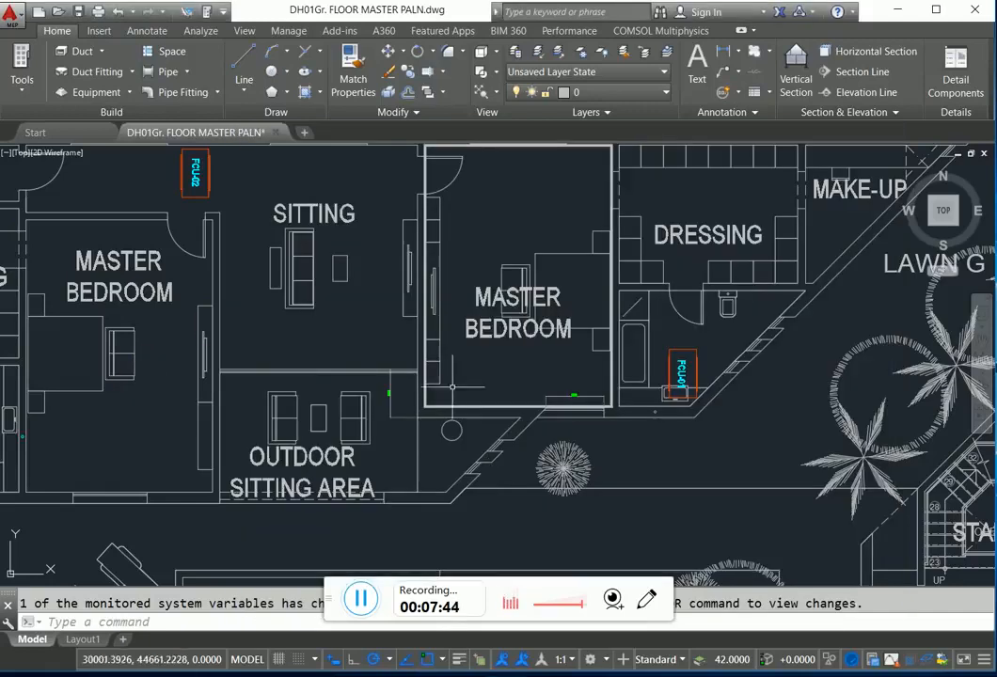
scroll(468, 388, up, 5)
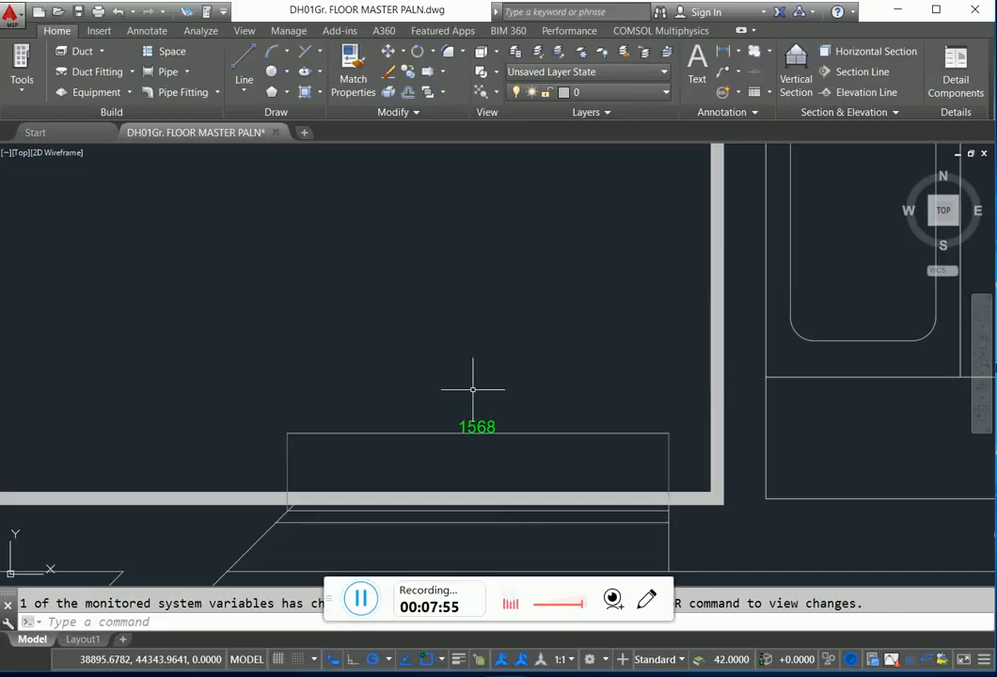
key(alt+Tab)
click(505, 234)
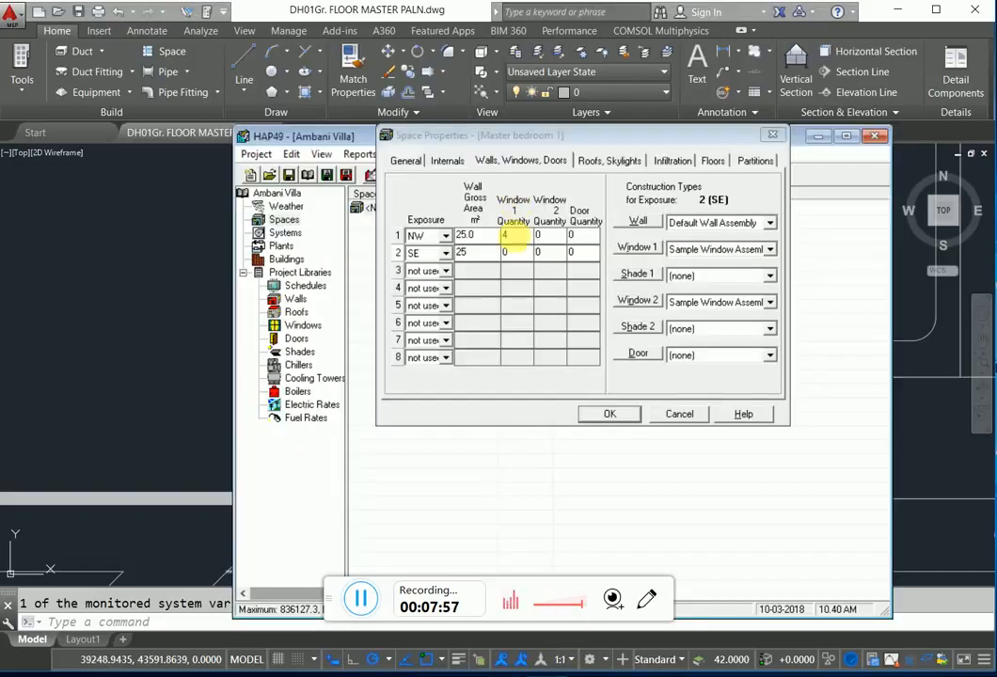
click(512, 252)
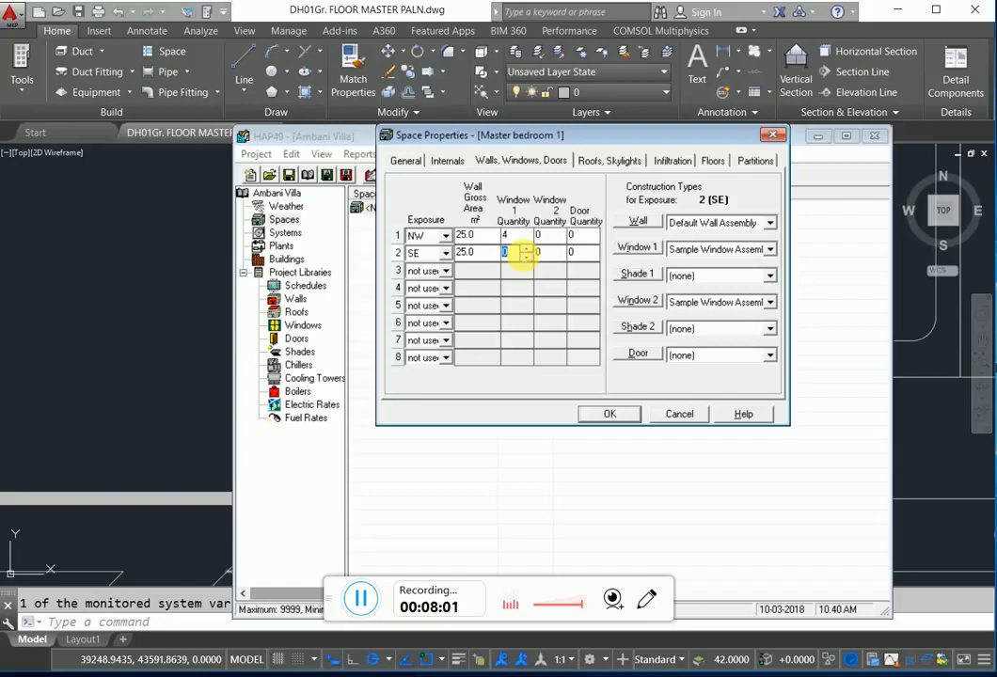
click(585, 414)
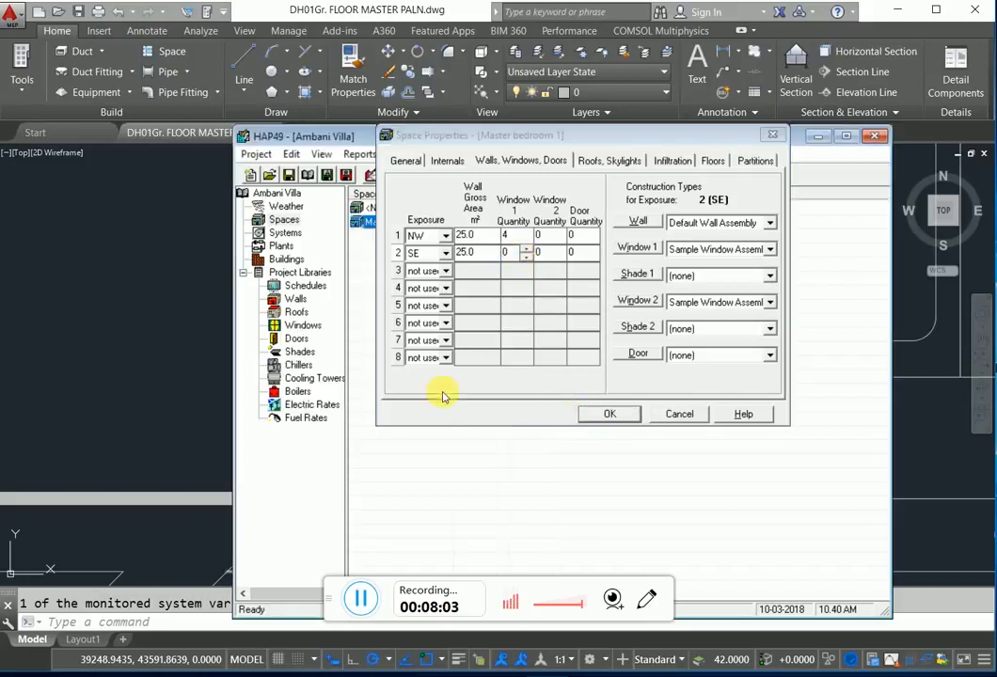
Duplicate the Sample Window Assembly in the window library, giving the copy a height of 2.5 m and a width of 1 m.
click(295, 326)
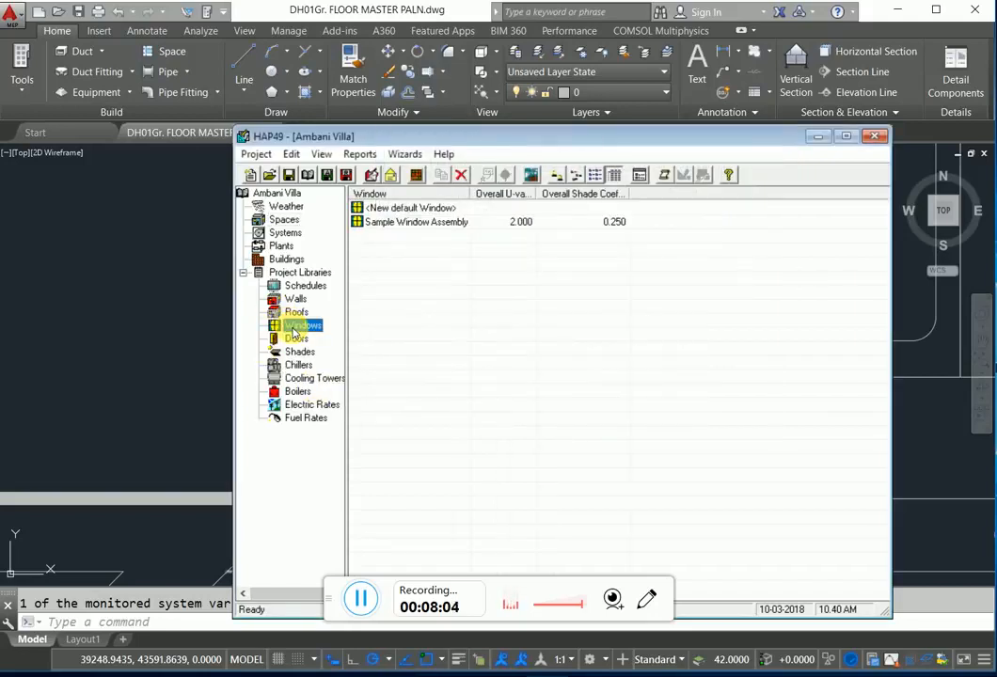
right_click(415, 222)
click(454, 230)
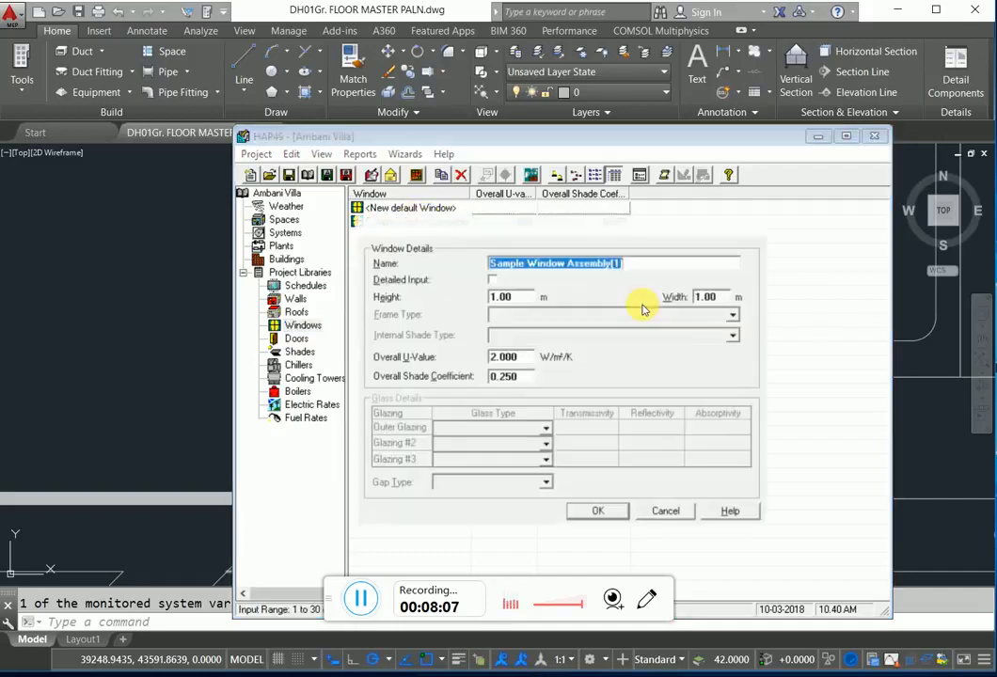
click(515, 297)
text(2)
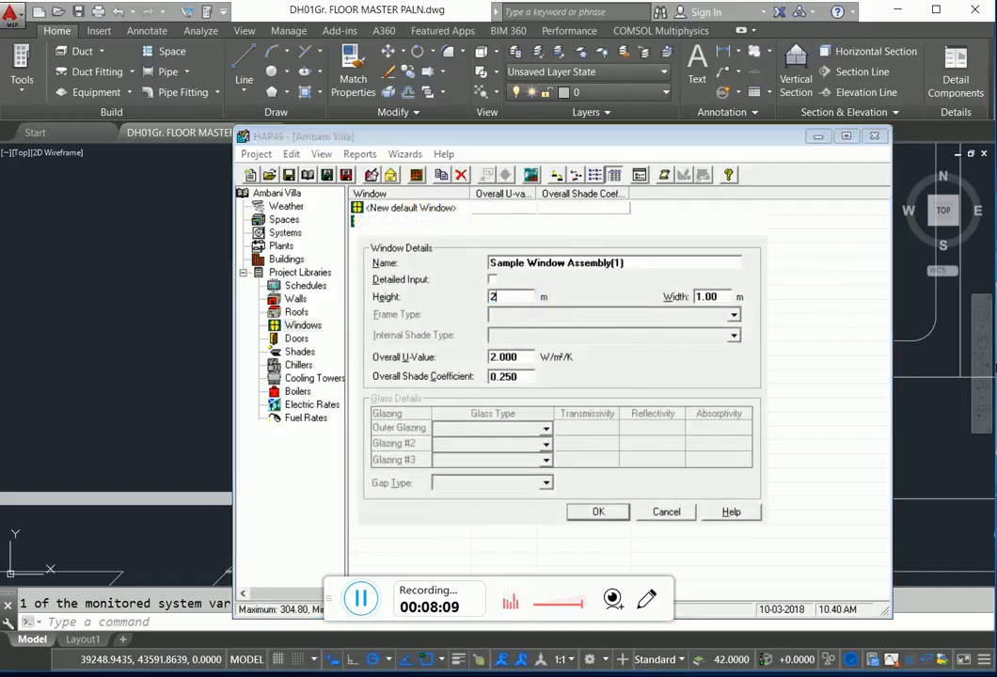
text(1)
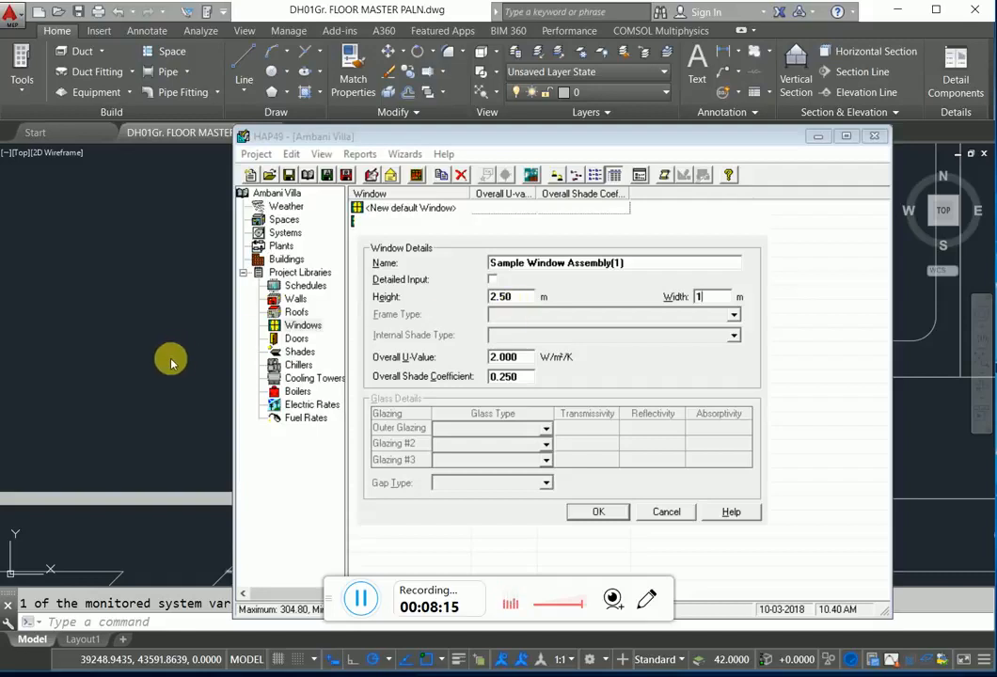
Check the SE window's width in the AutoCAD plan, then return to HAP and save the duplicated window assembly.
click(142, 318)
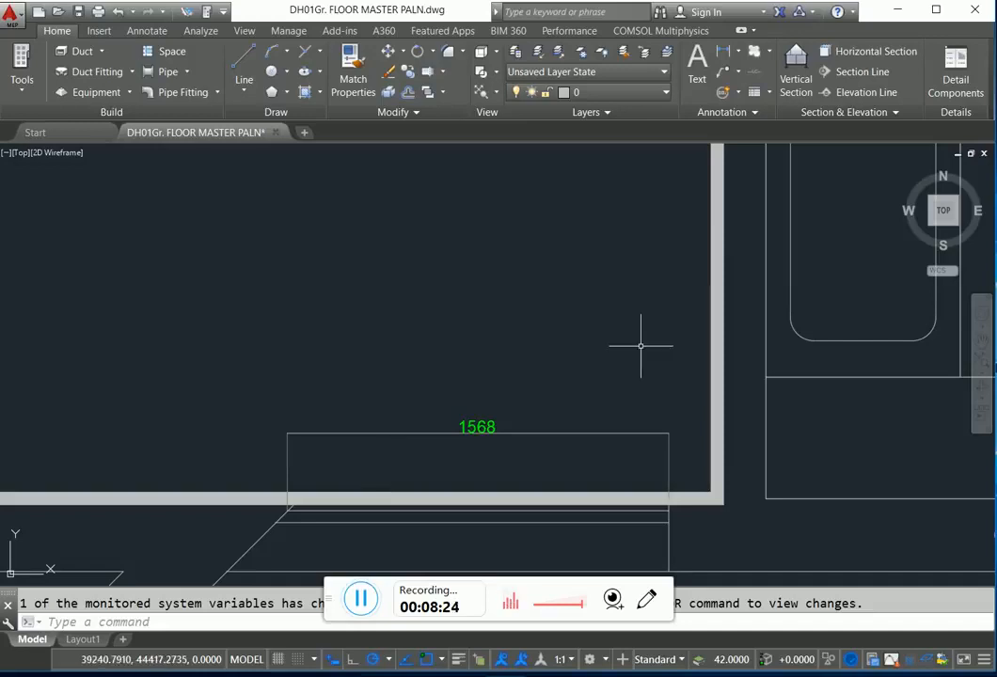
click(553, 675)
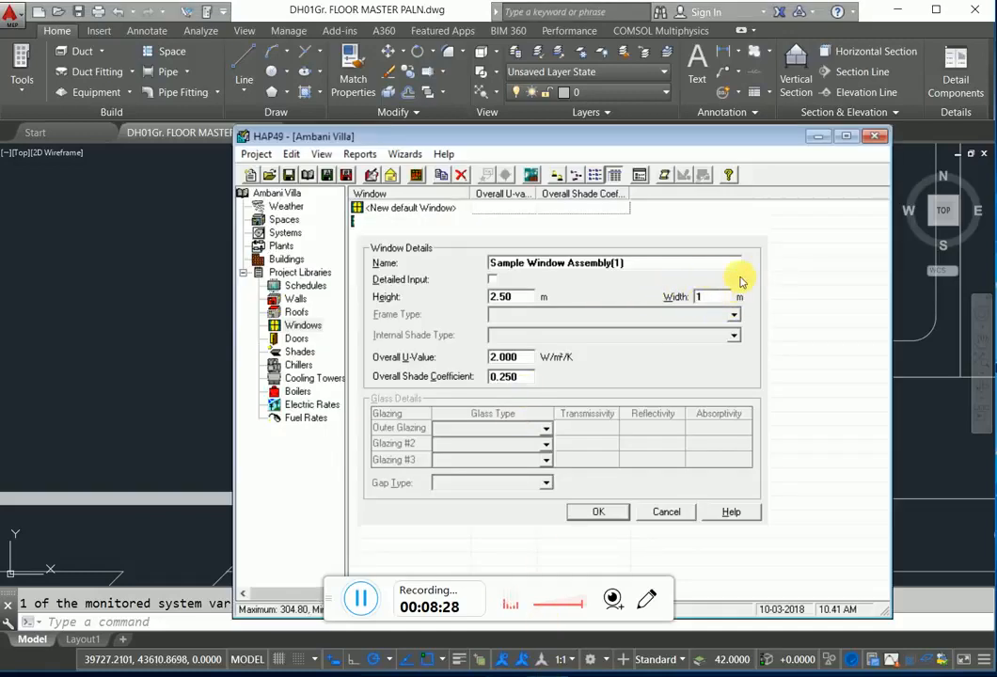
click(579, 513)
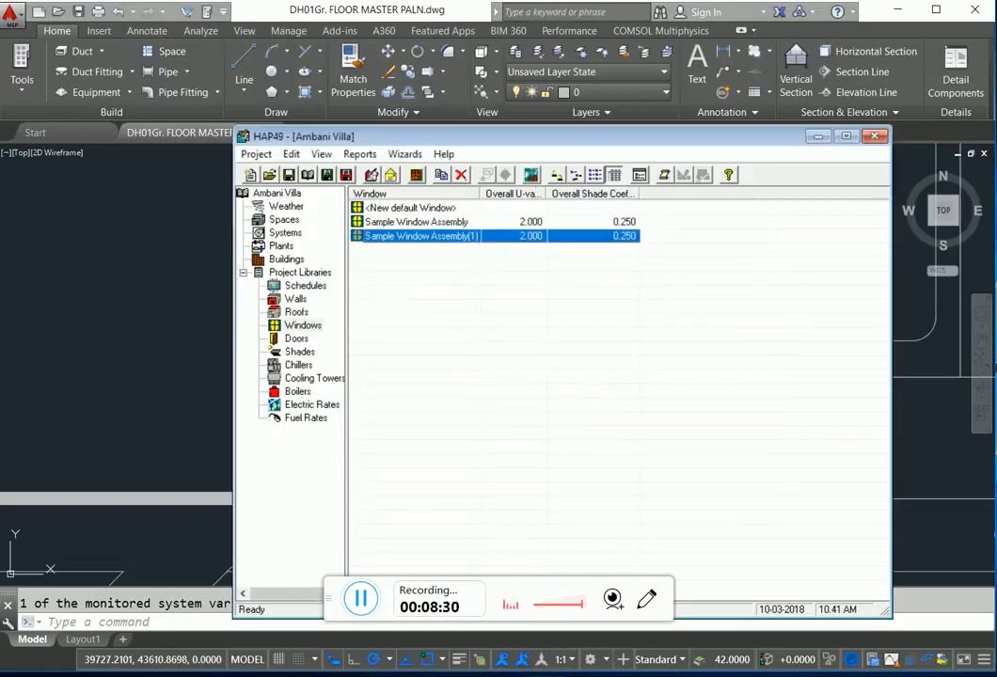
click(553, 675)
click(553, 675)
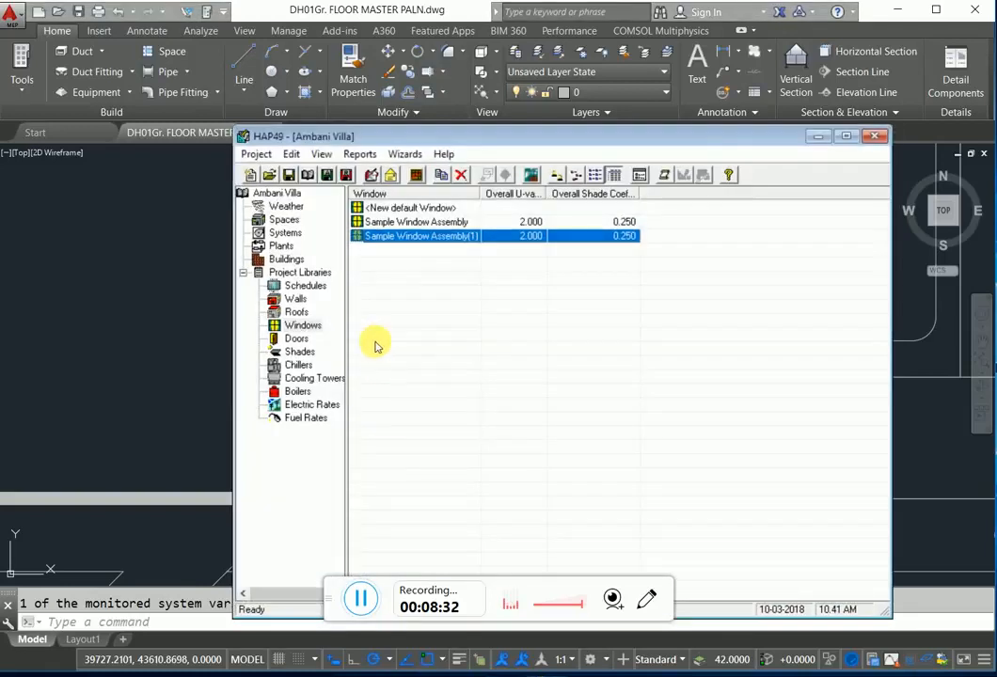
Rename the duplicated window assembly as 2.5 x 1.
double_click(378, 236)
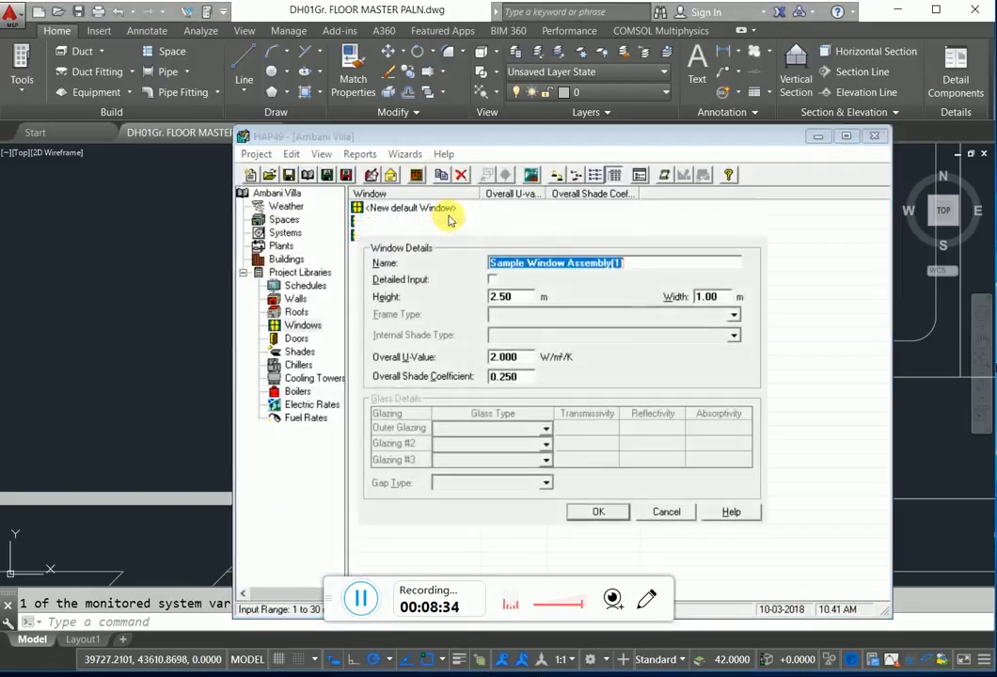
text(2.5 x 1)
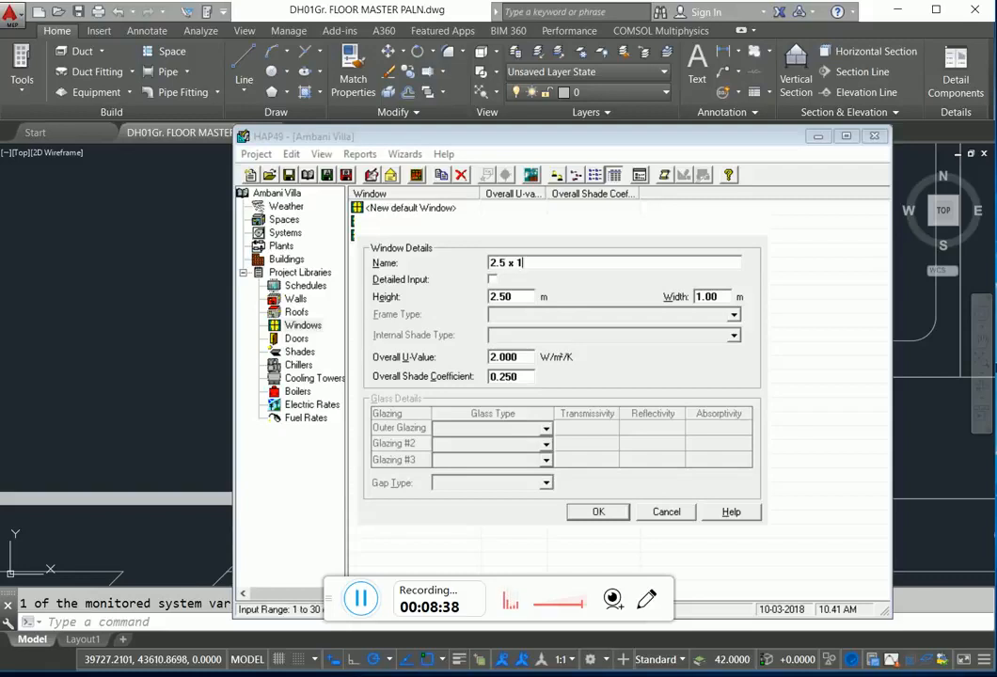
click(594, 509)
Rename the original Sample Window Assembly as 1 x 1.
double_click(414, 238)
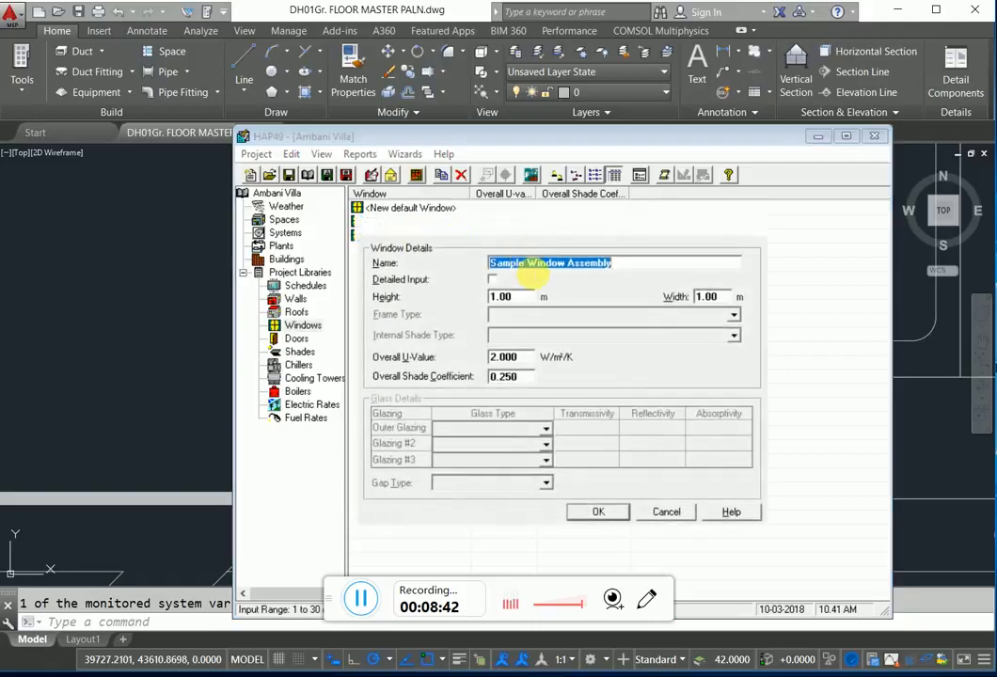
click(550, 268)
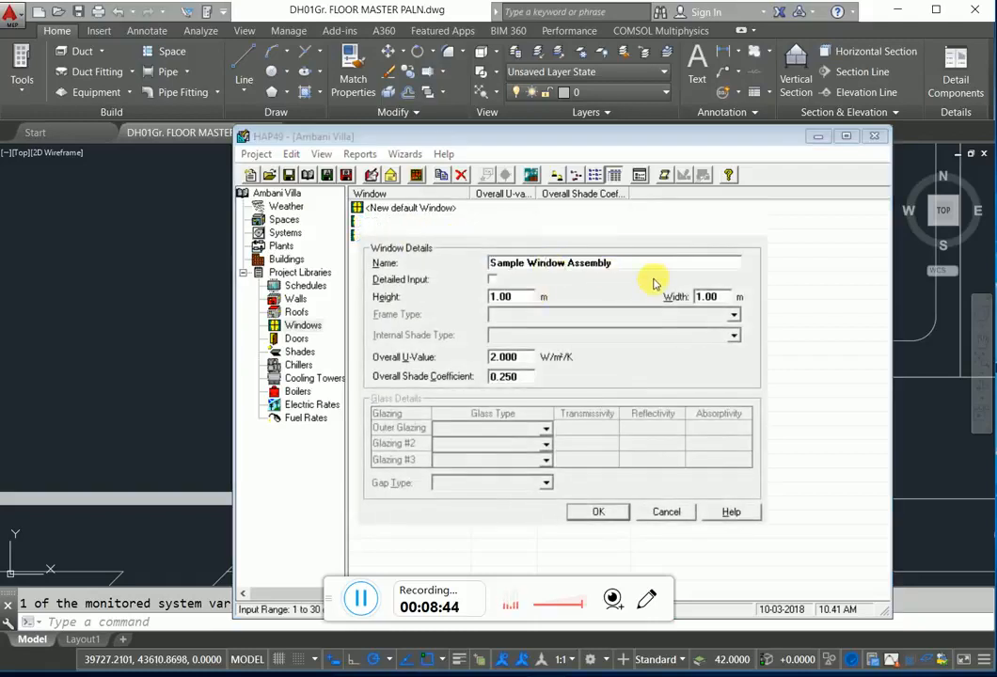
drag(640, 271, 321, 215)
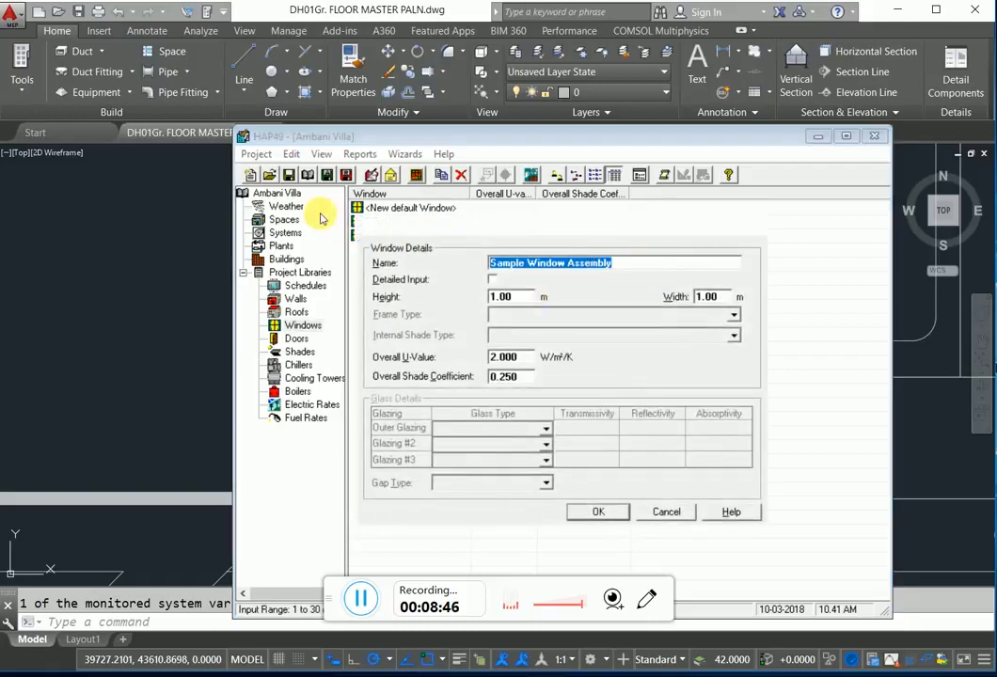
text(1 x 1)
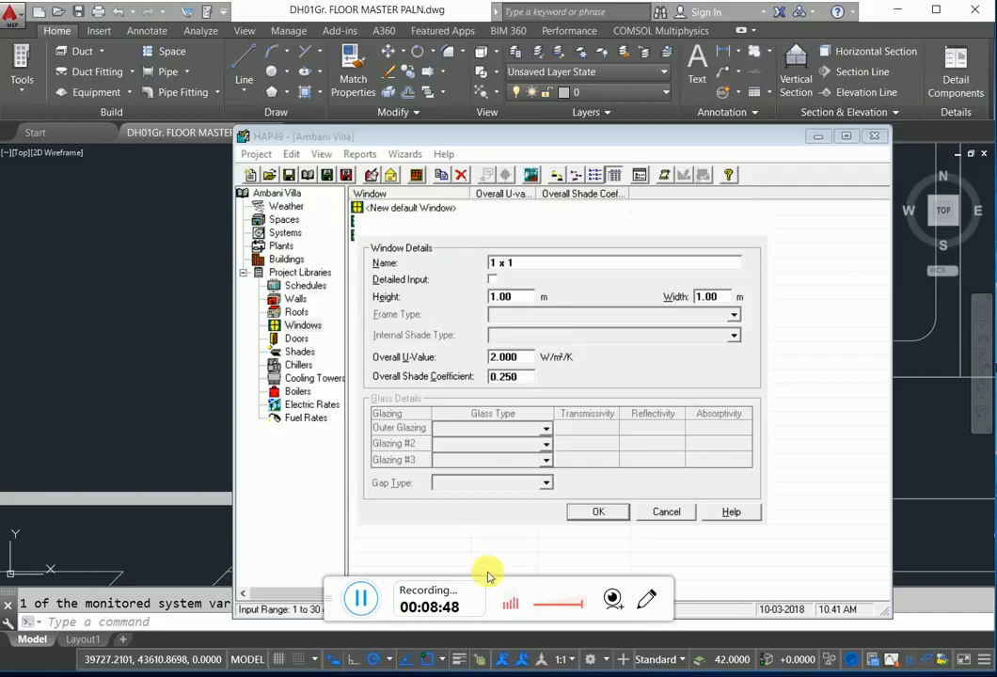
click(599, 511)
In Master bedroom 1's SE exposure, assign the 2.5 x 1 assembly as Window 2 and set the Window 1 quantity to 1.
click(284, 219)
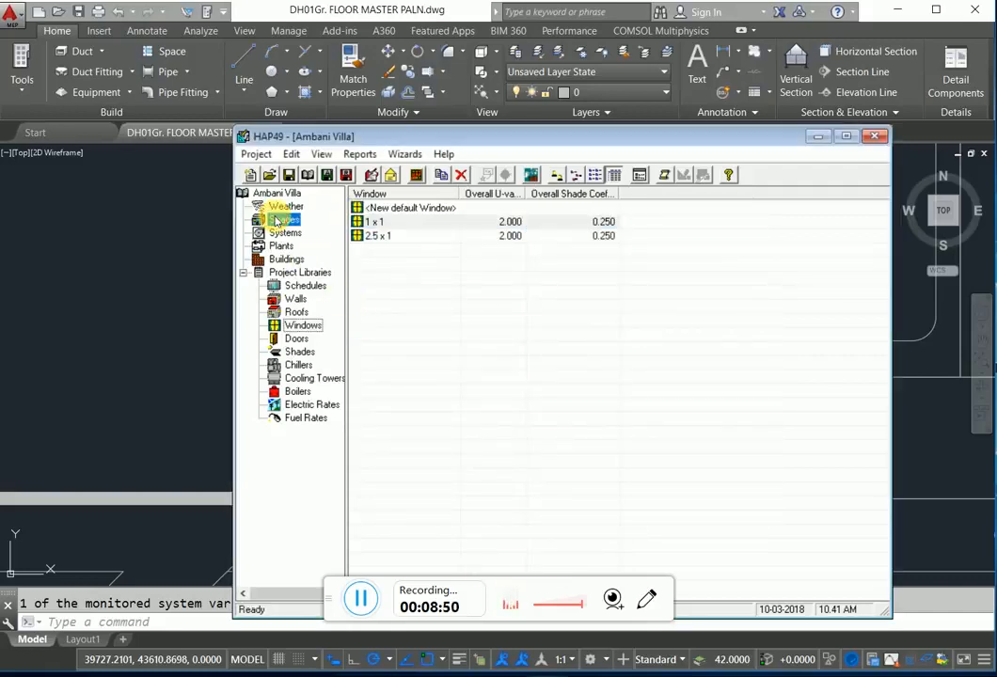
double_click(410, 223)
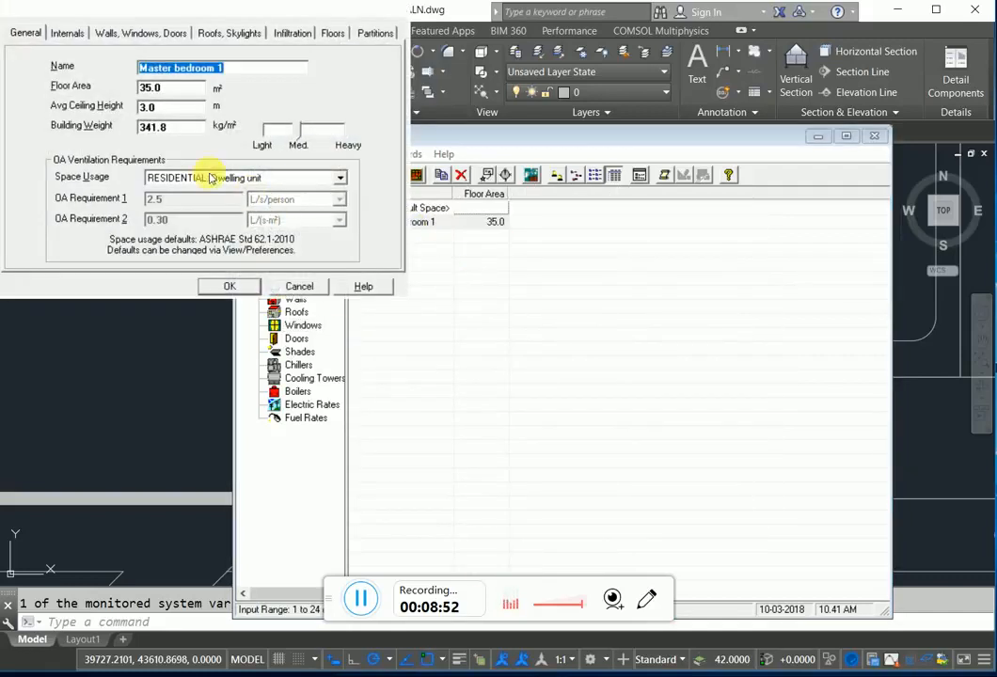
click(105, 33)
drag(146, 16, 517, 128)
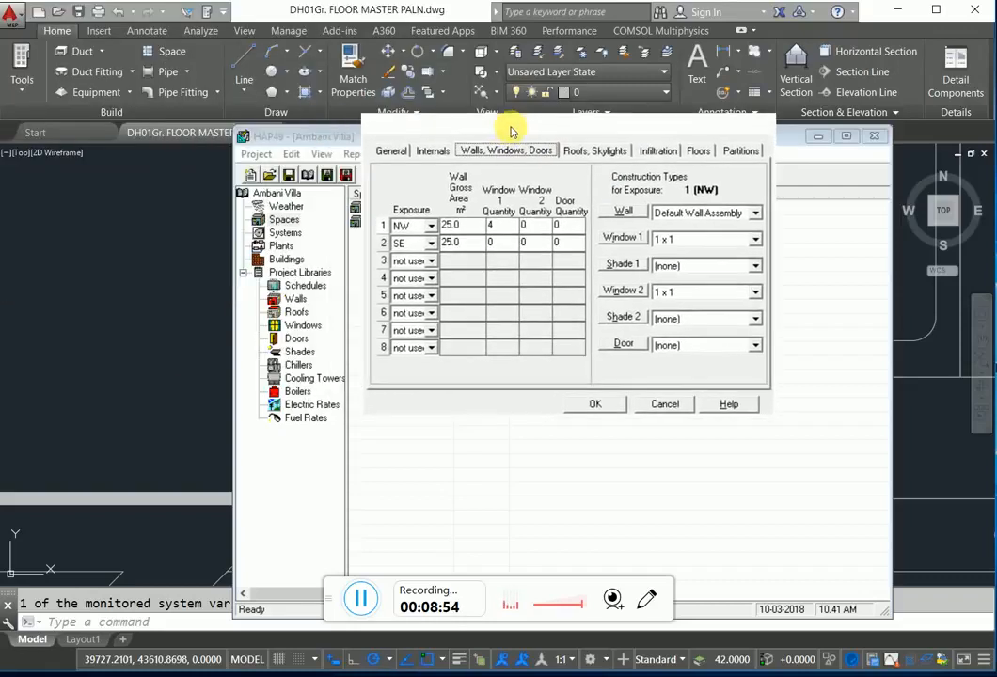
click(506, 239)
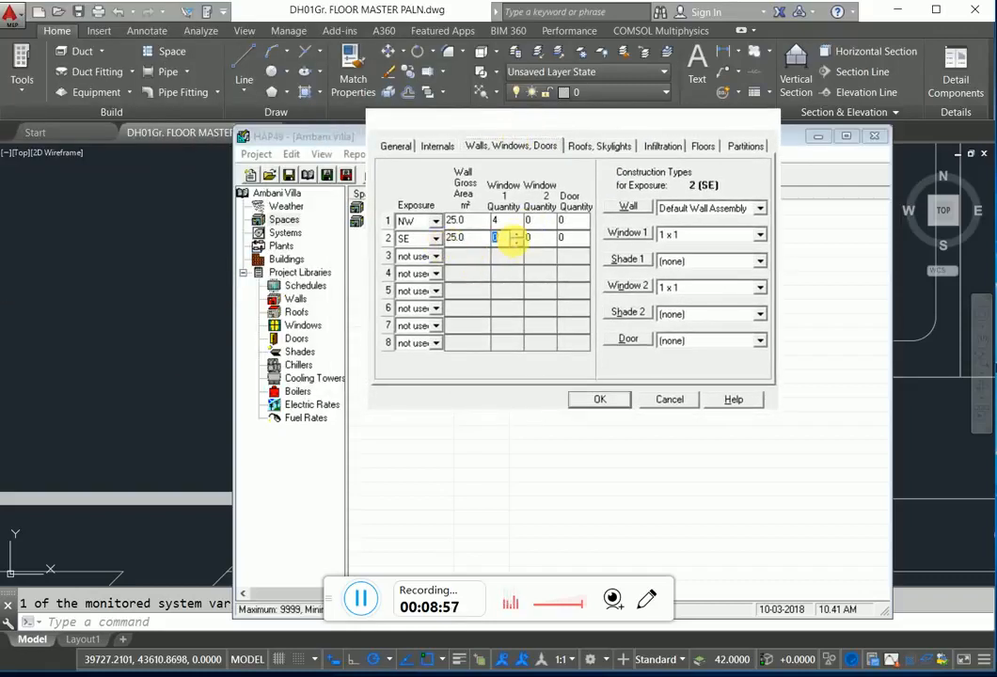
click(708, 289)
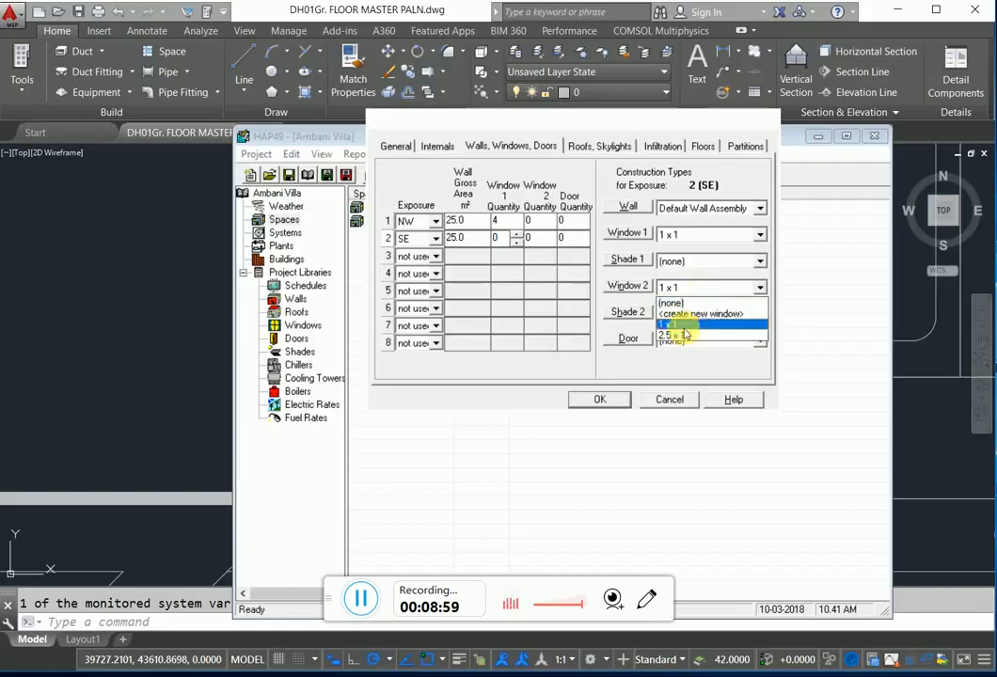
click(677, 335)
click(508, 239)
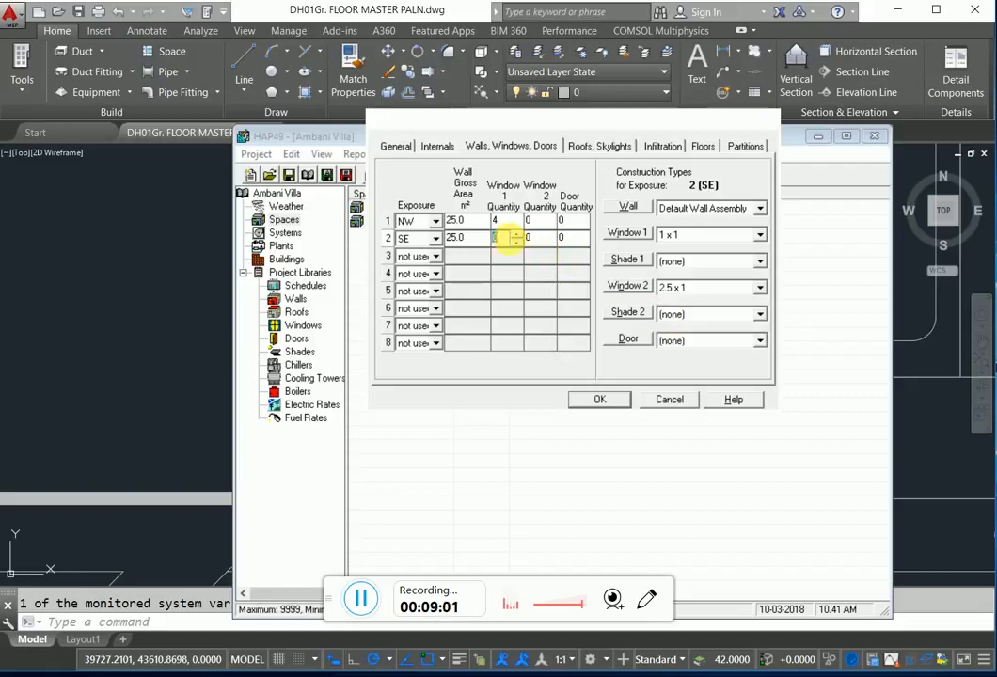
text(4)
Examine the Master Bedroom's side wall next to the outdoor sitting area in the AutoCAD plan for its exposed length.
click(207, 327)
scroll(685, 341, down, 3)
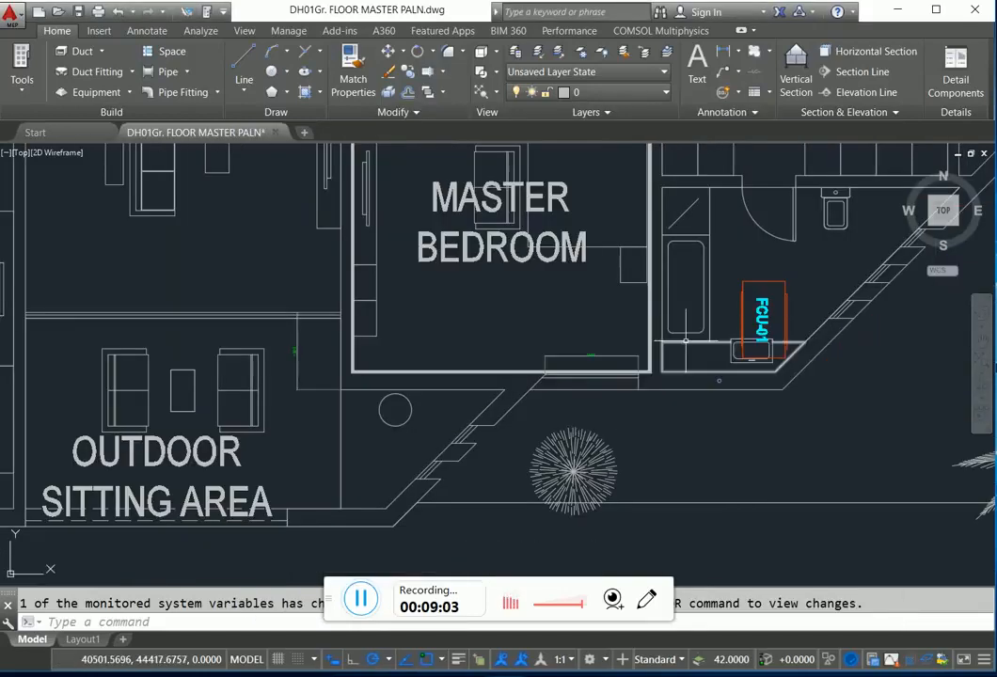
scroll(478, 414, down, 2)
scroll(351, 345, up, 6)
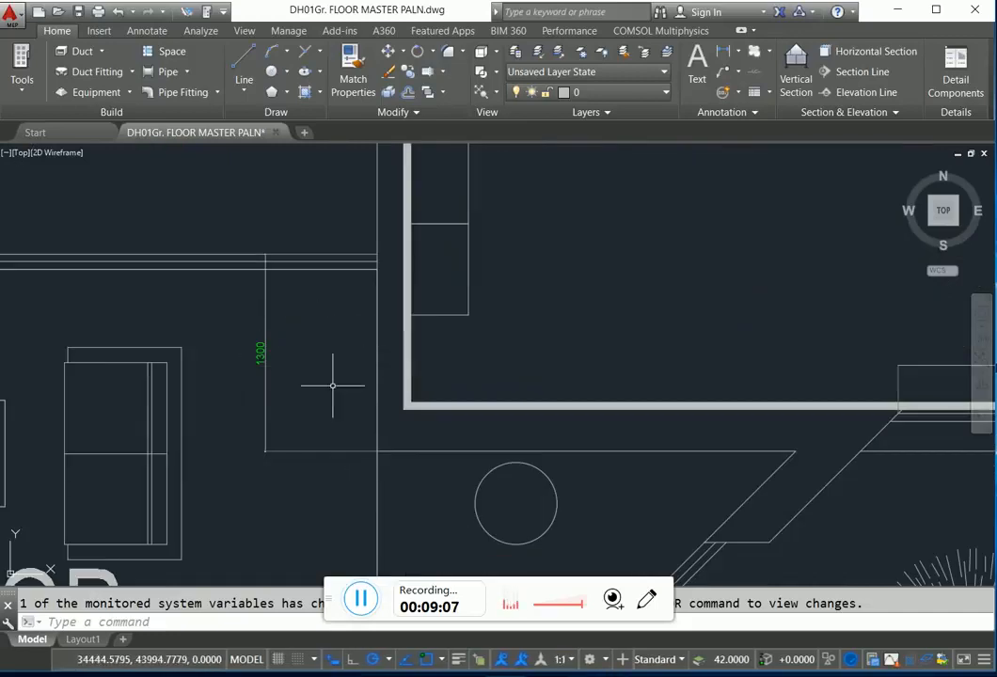
scroll(241, 335, up, 1)
scroll(242, 342, down, 1)
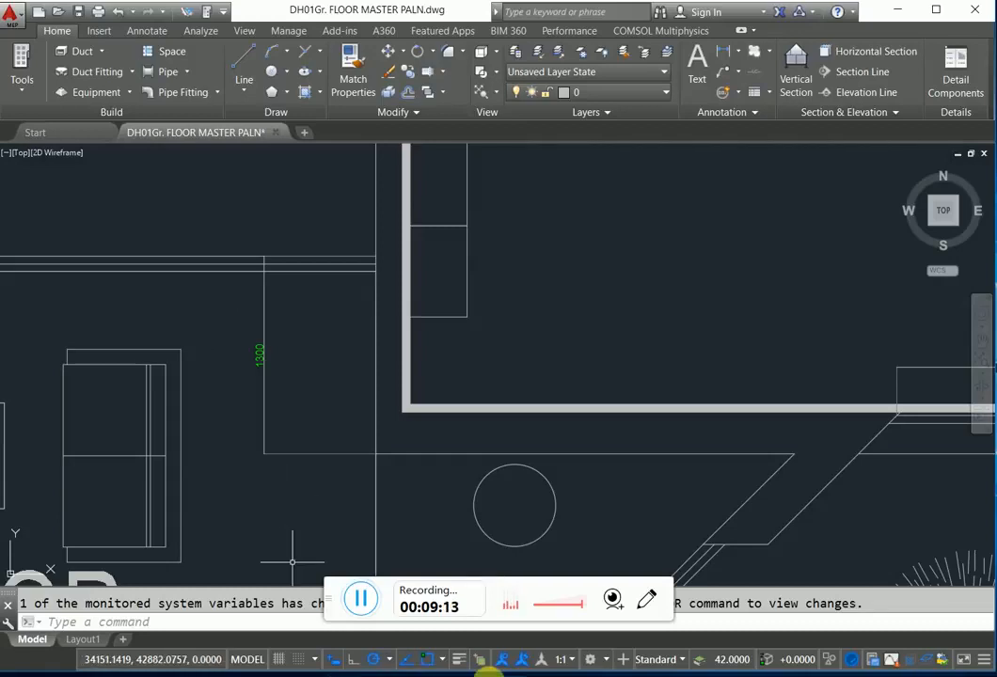
Return to HAP and set the third exposure to SW with a wall gross area of 6.5 m².
key(alt+Tab)
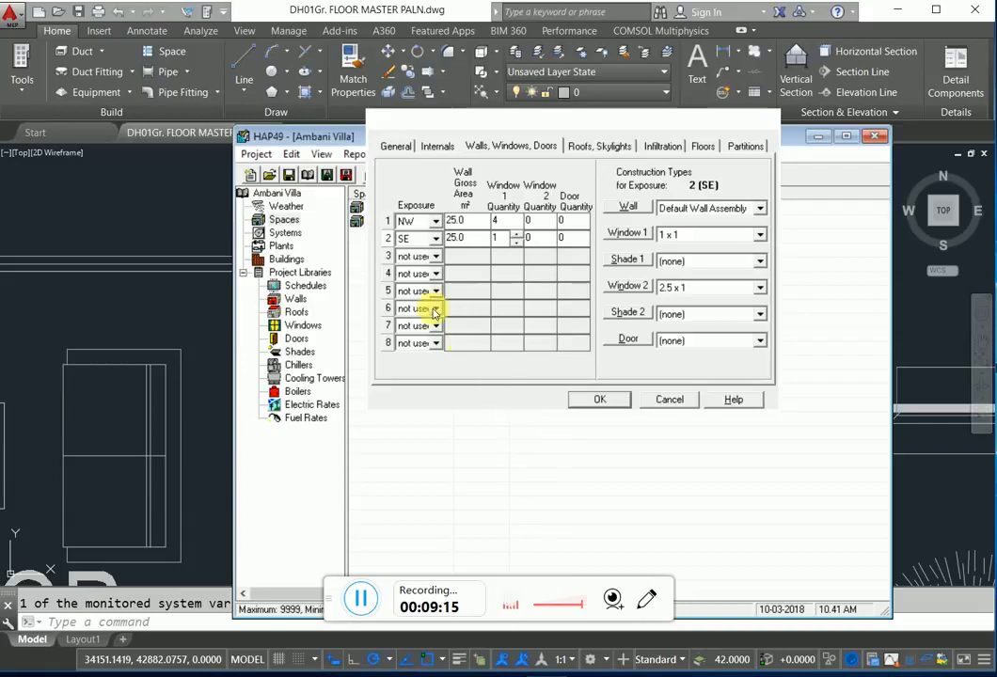
click(424, 259)
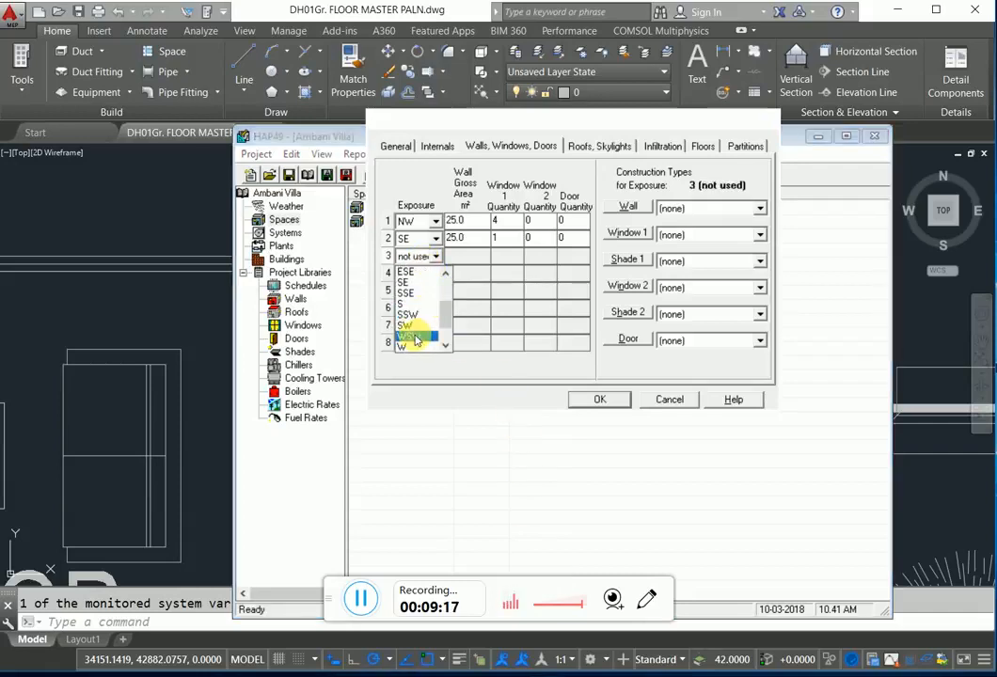
click(430, 328)
click(466, 255)
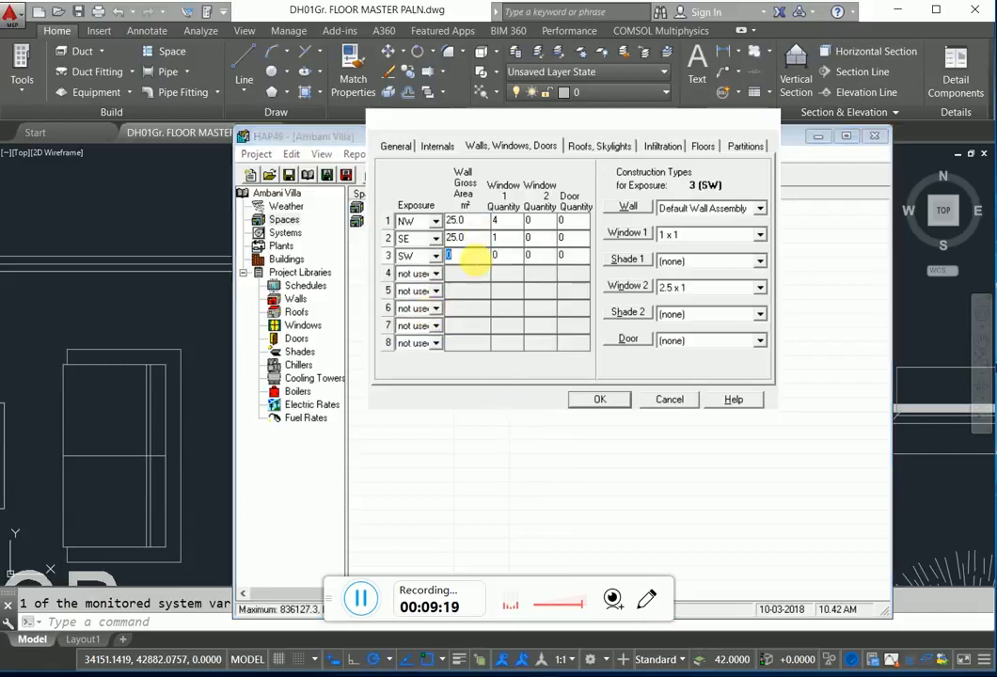
text(6.5)
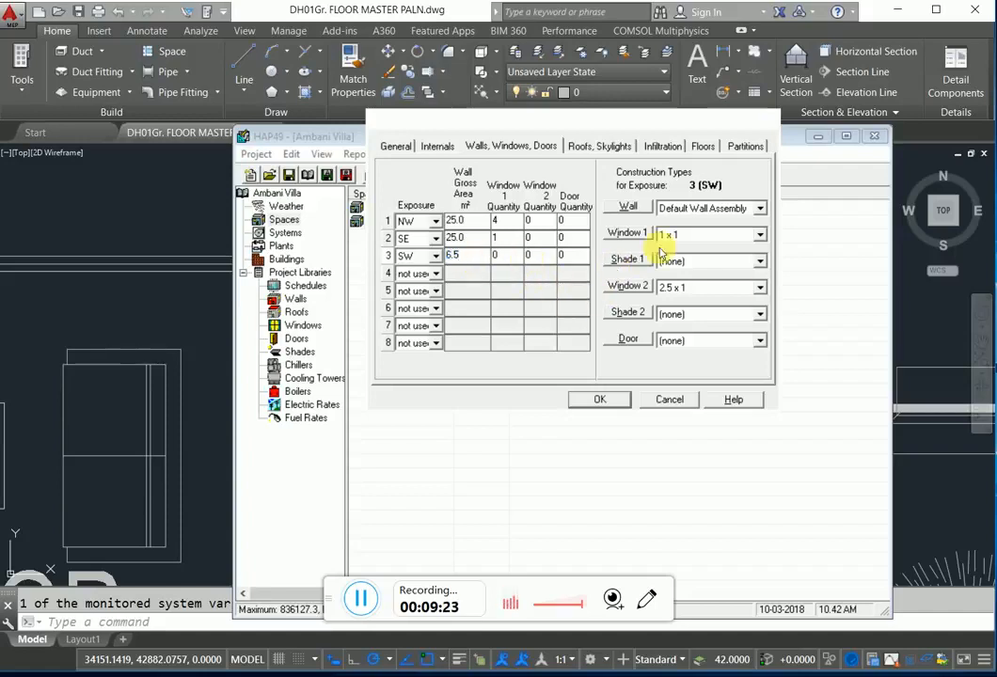
Examine the AutoCAD plan around the Master Bedroom for any further exposed walls, then return to HAP.
click(52, 393)
scroll(277, 334, down, 5)
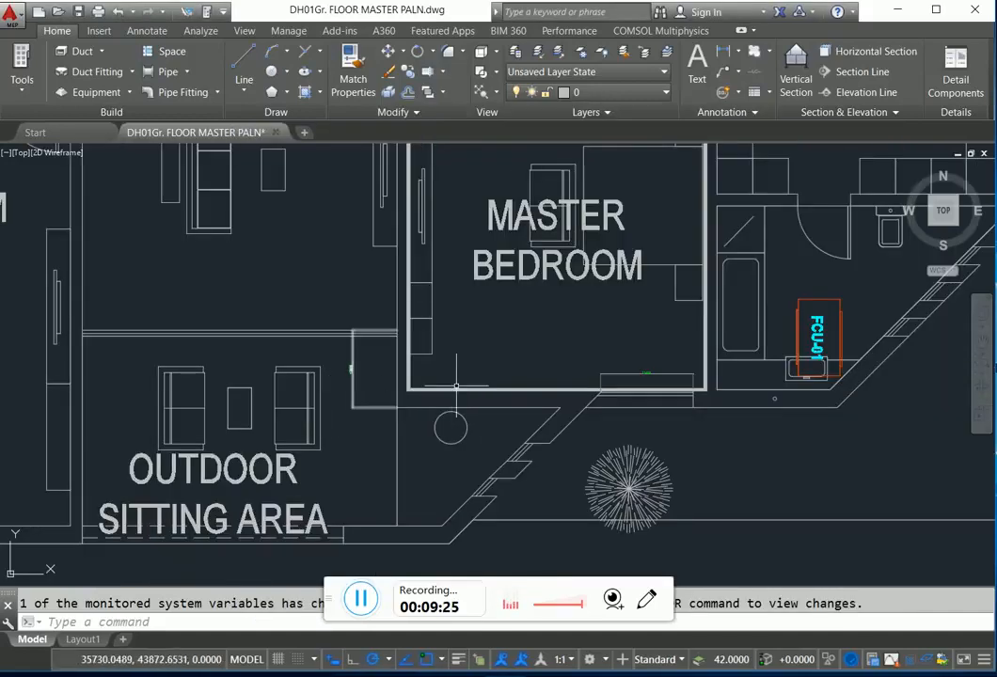
scroll(499, 407, down, 2)
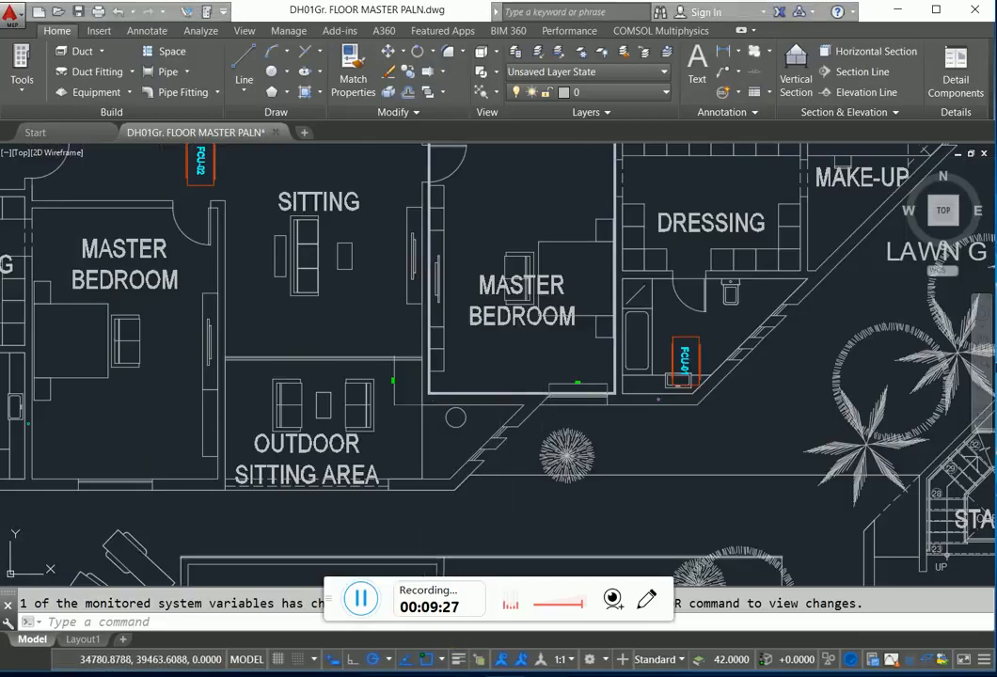
key(alt+Tab)
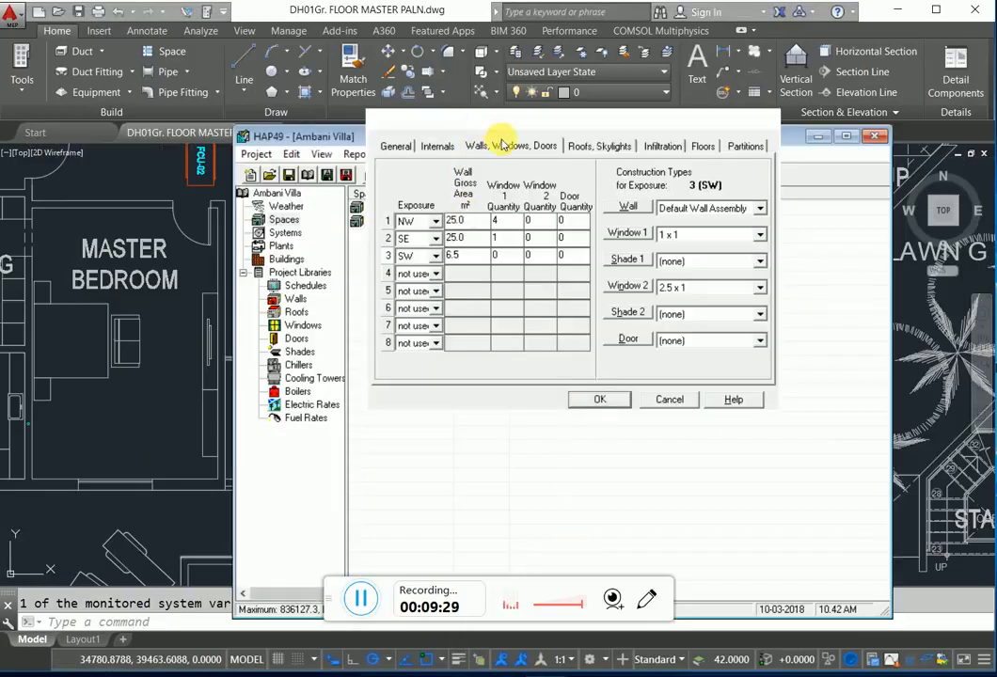
Review the Master Bedroom's surroundings in the AutoCAD plan for roof exposure, then set the space's first roof exposure to H in HAP.
click(602, 145)
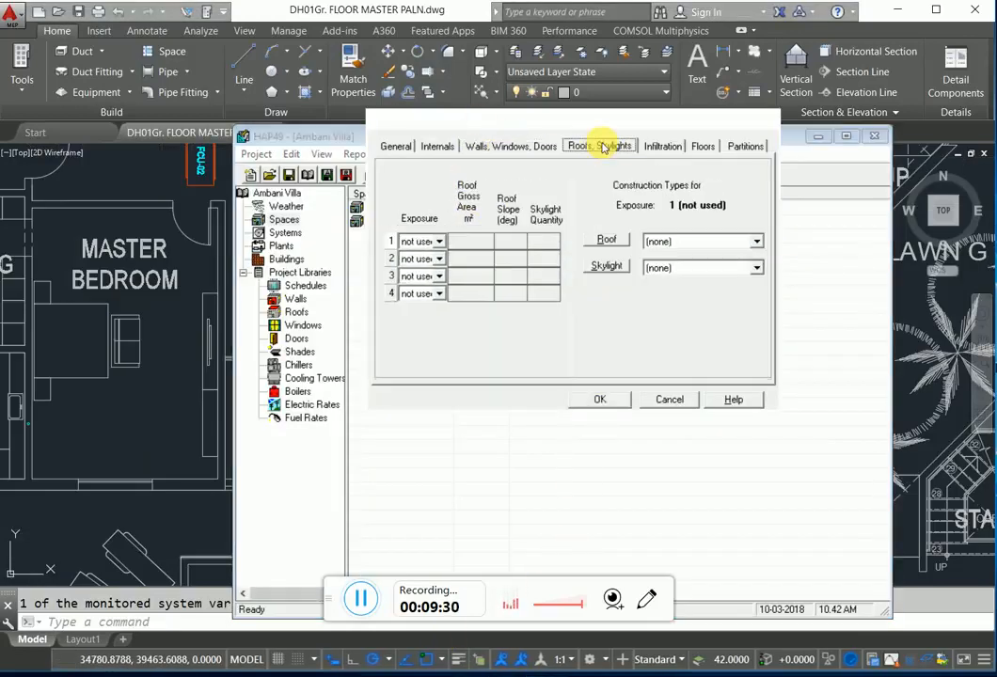
click(99, 360)
scroll(366, 344, down, 3)
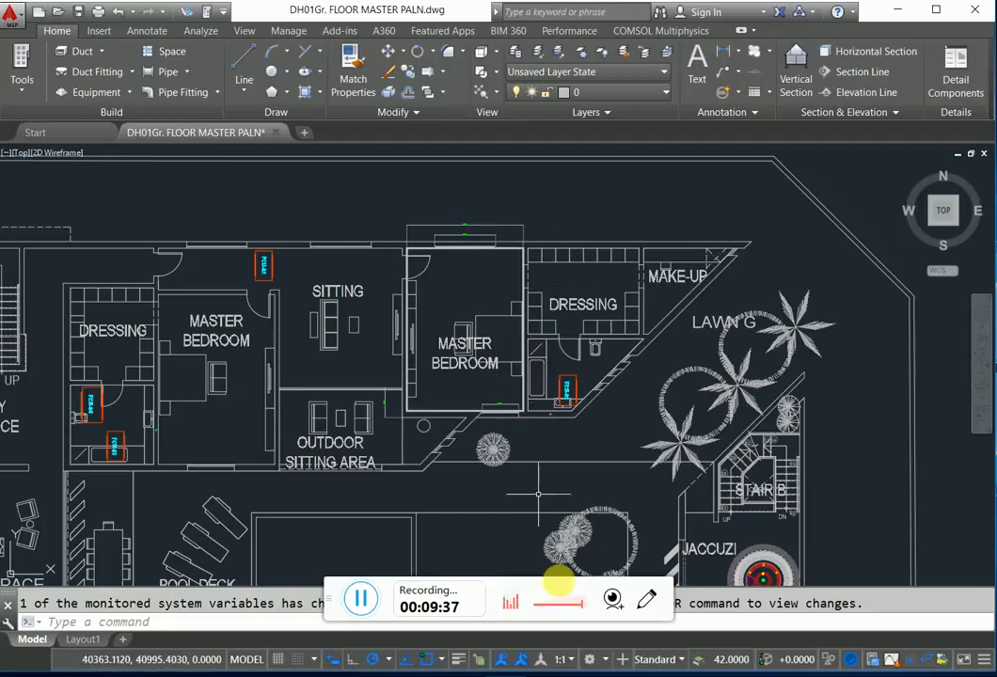
click(66, 675)
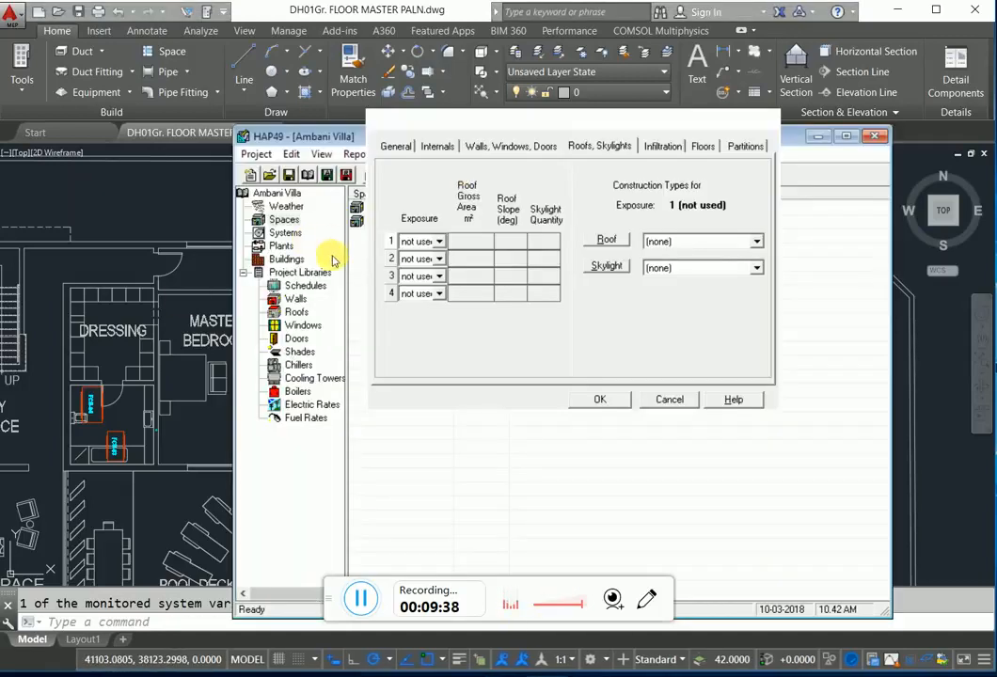
click(438, 242)
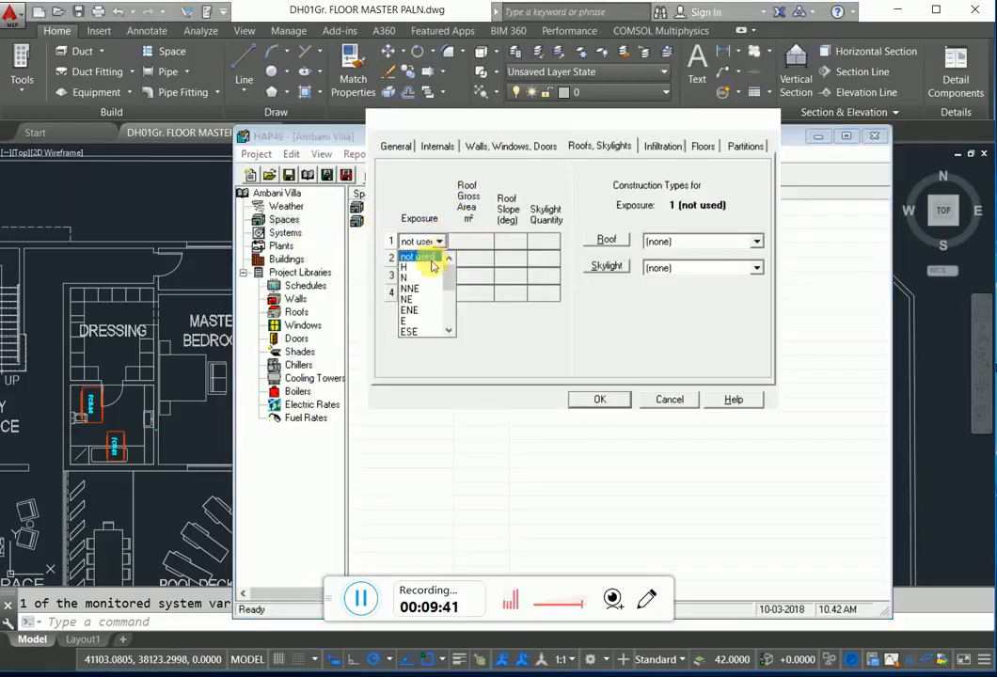
click(425, 255)
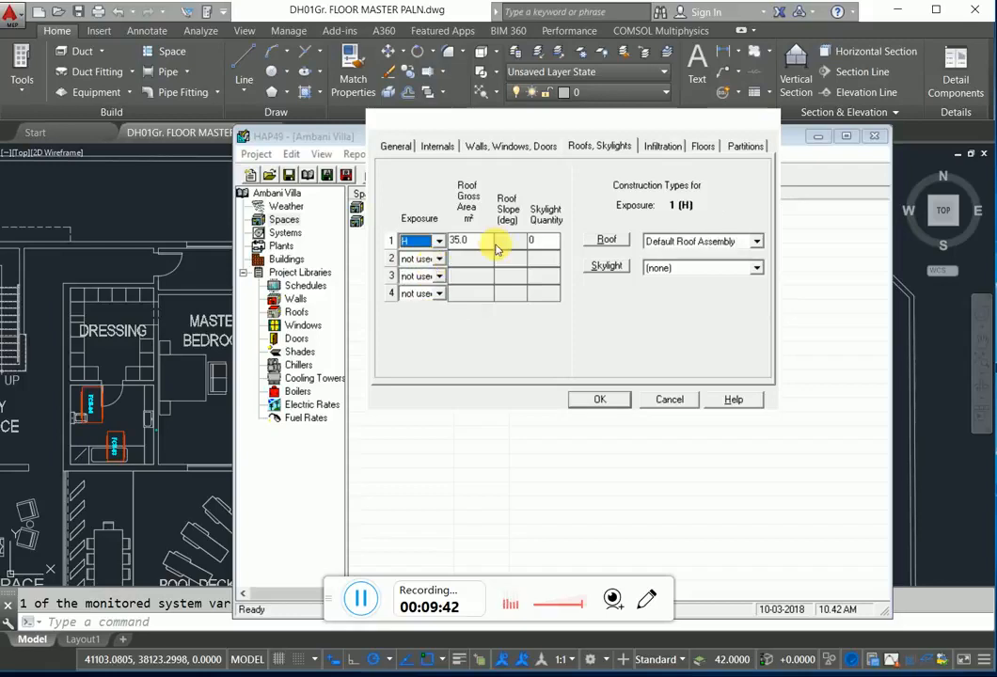
Set the space's first roof exposure to not used.
click(438, 241)
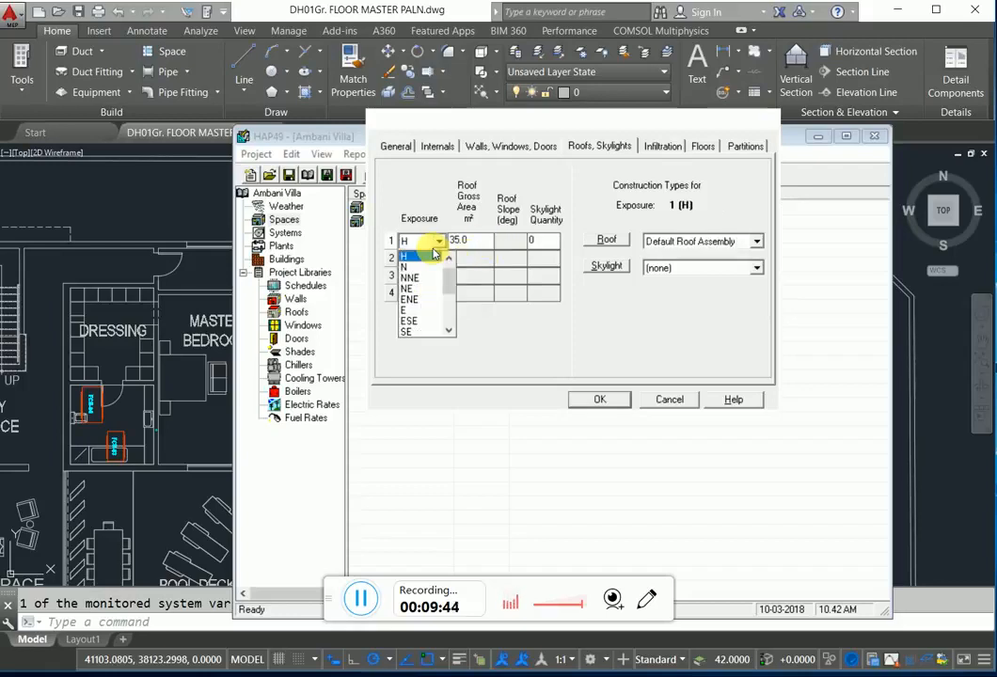
scroll(425, 258, down, 5)
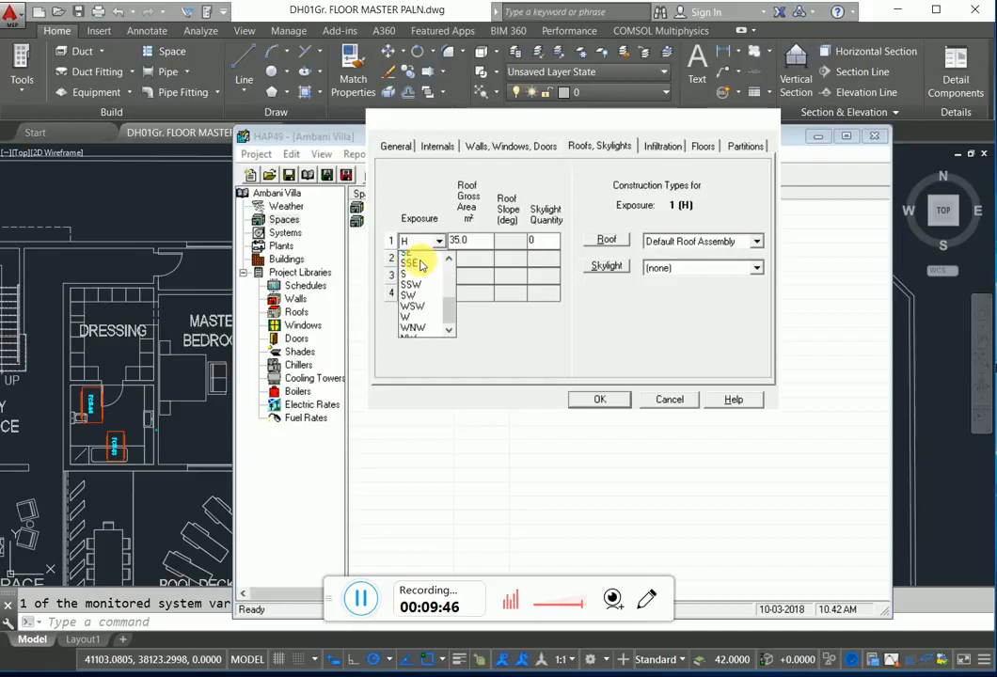
scroll(421, 272, up, 6)
click(417, 255)
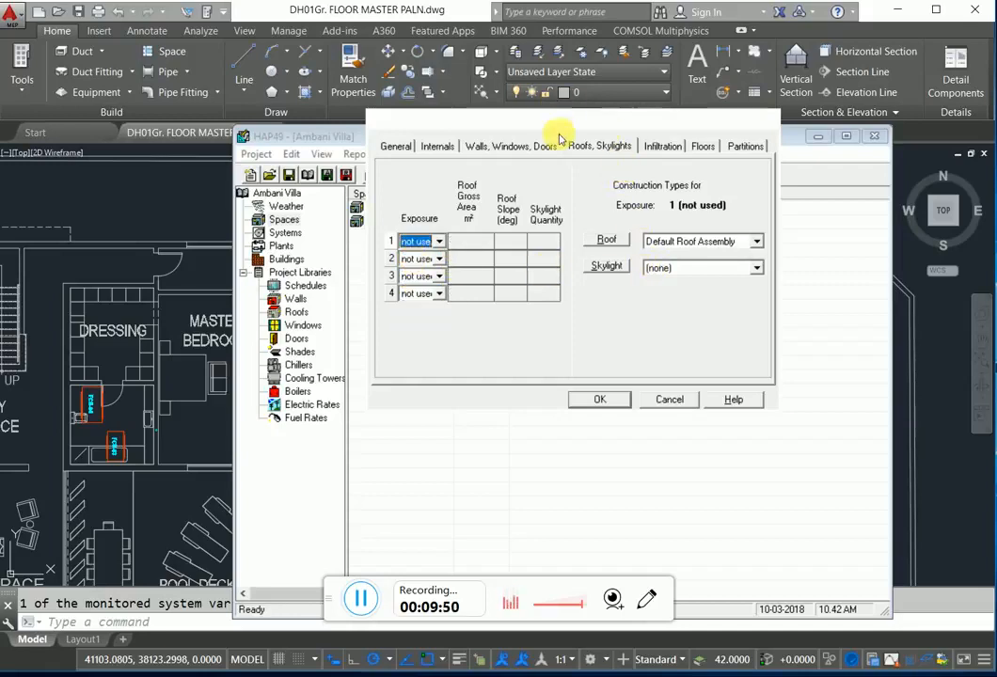
Set the space's infiltration to occur at All Hours and its floor type to Floor Above Unconditioned Space.
click(662, 146)
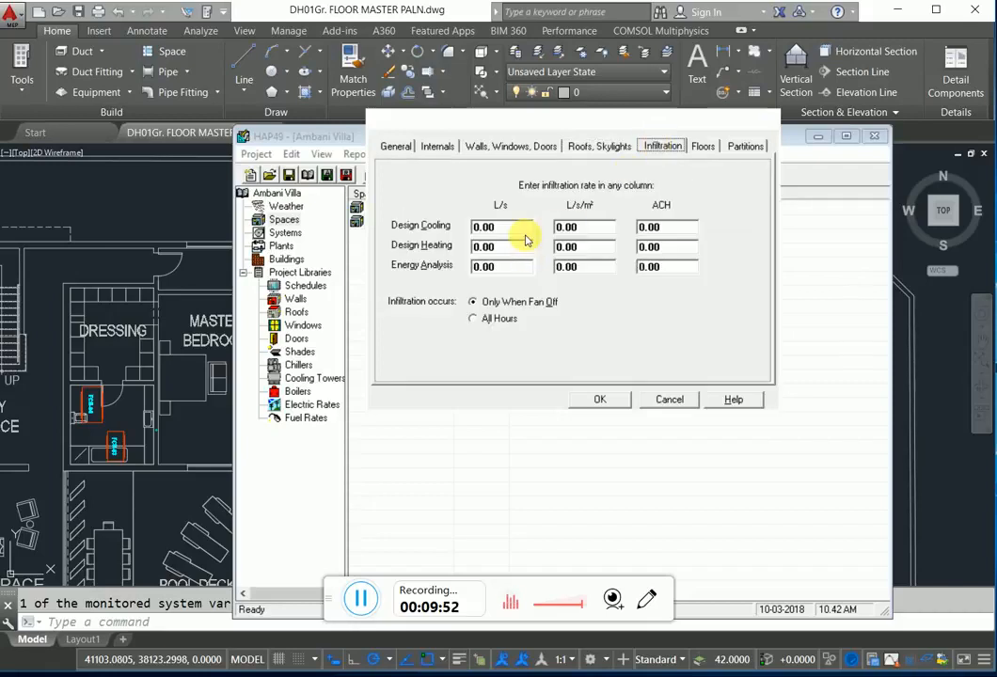
click(486, 323)
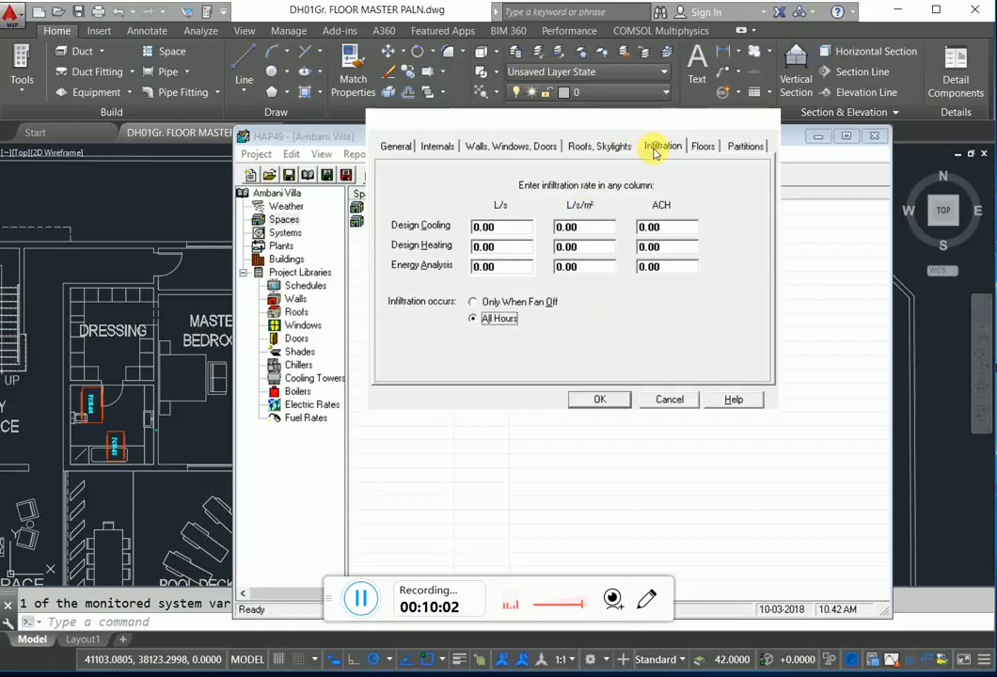
click(700, 146)
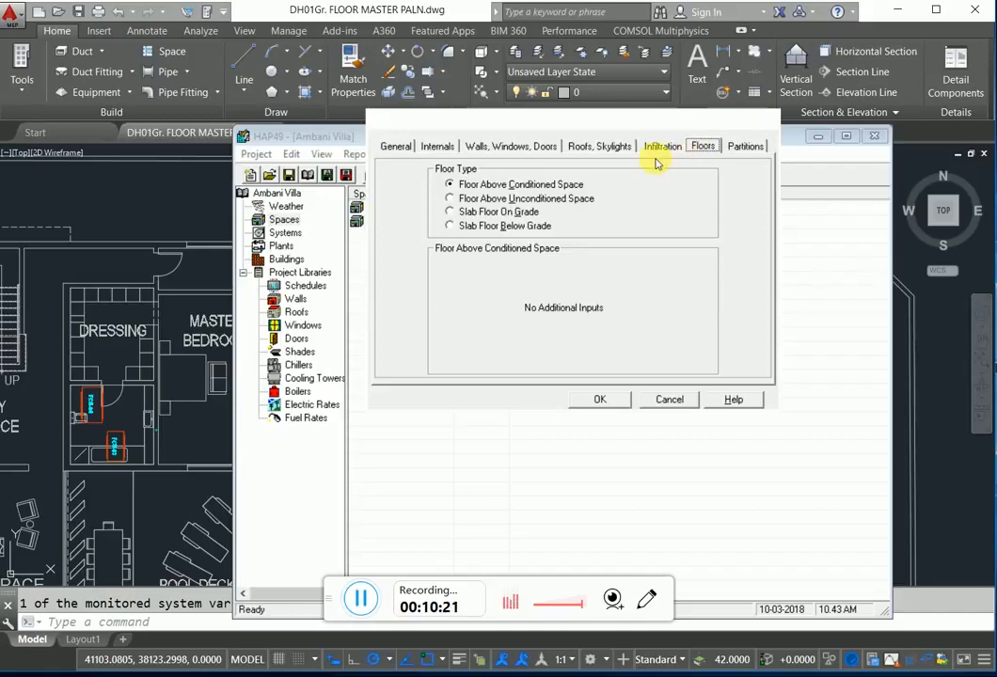
click(514, 186)
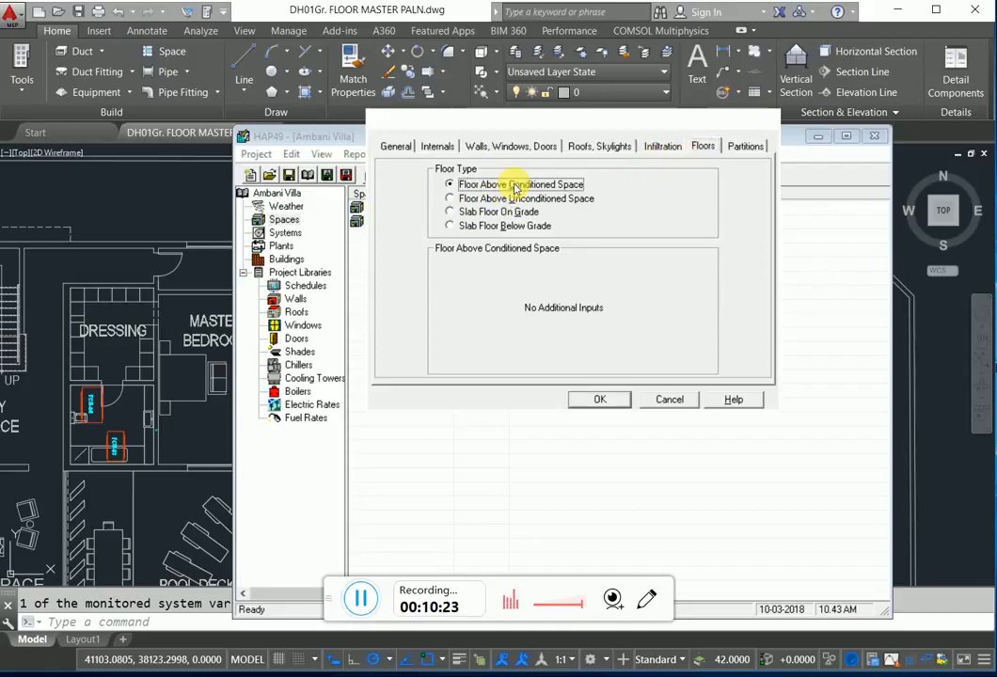
click(515, 198)
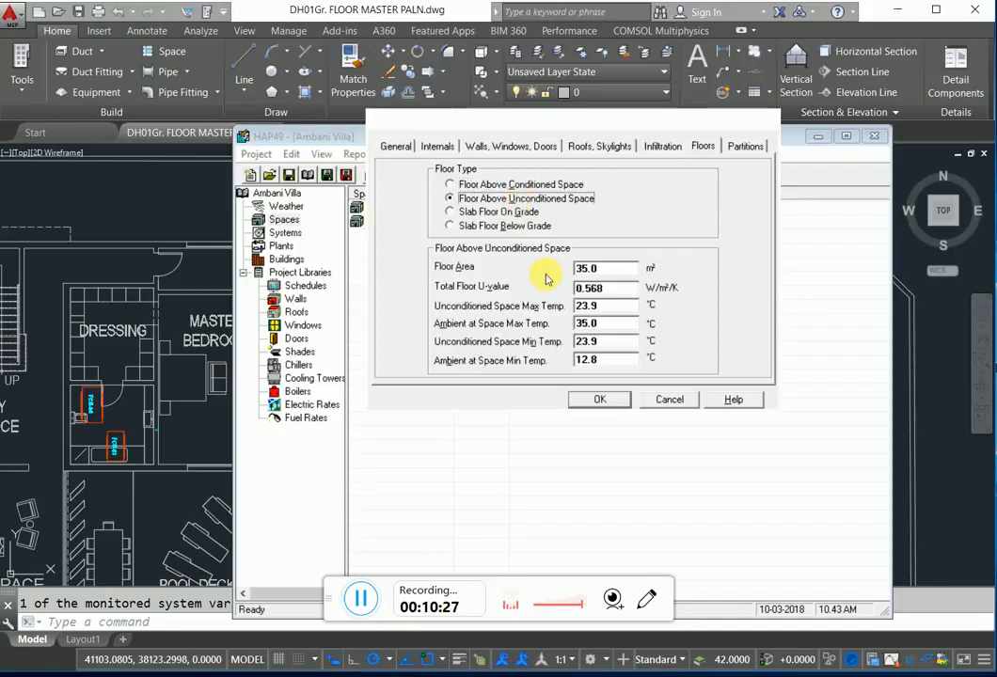
Set the floor's unconditioned space max and min temperatures to 40 and 25 °C, and its ambient temperatures to 46 and 10 °C.
double_click(609, 288)
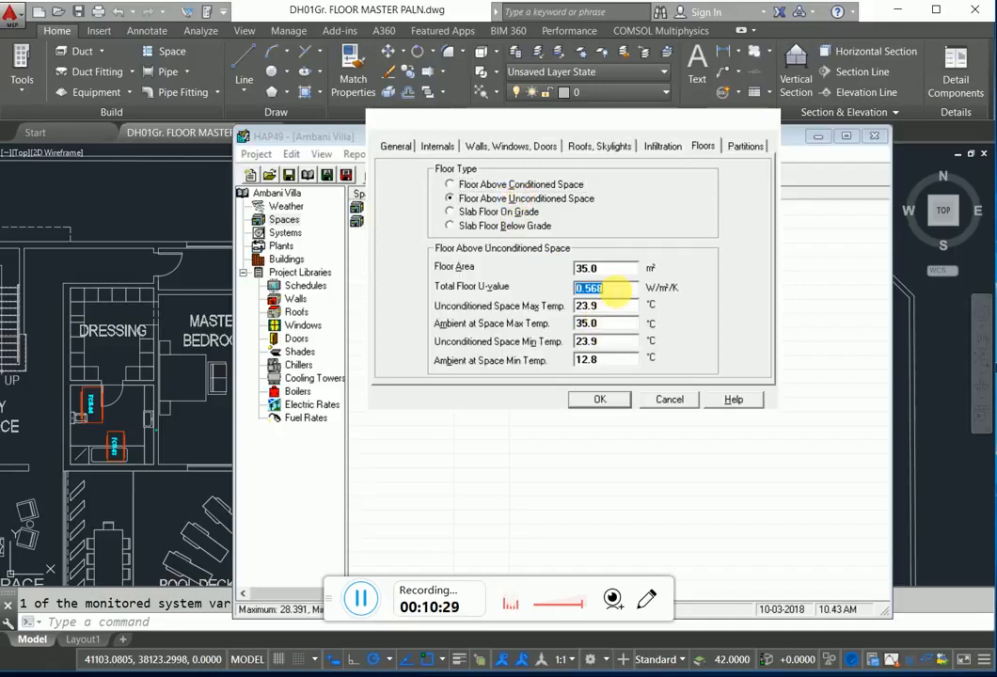
double_click(610, 309)
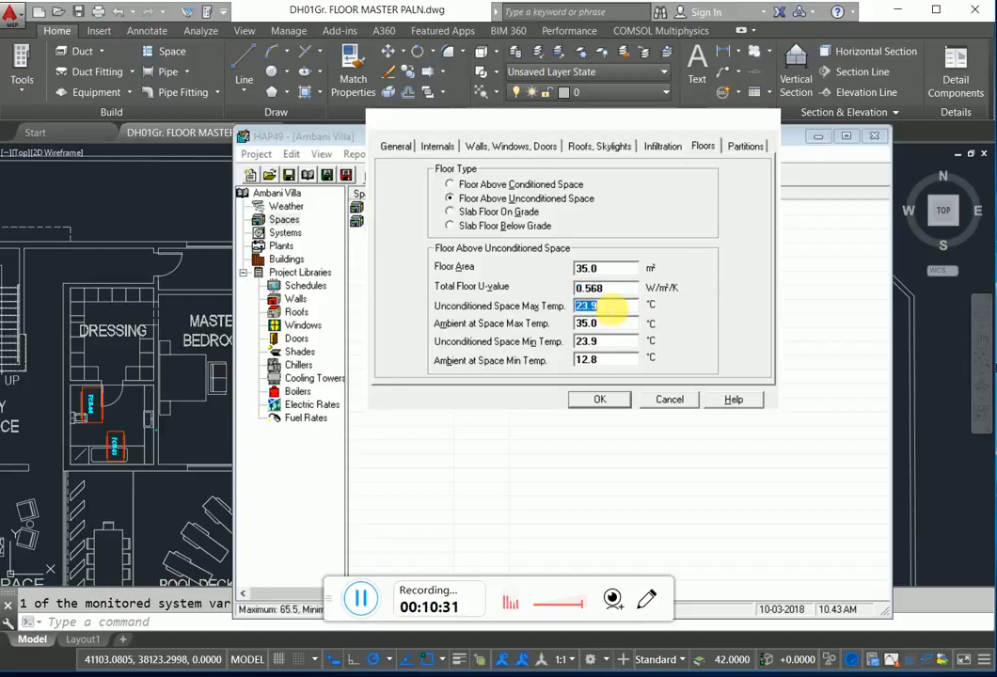
text(40)
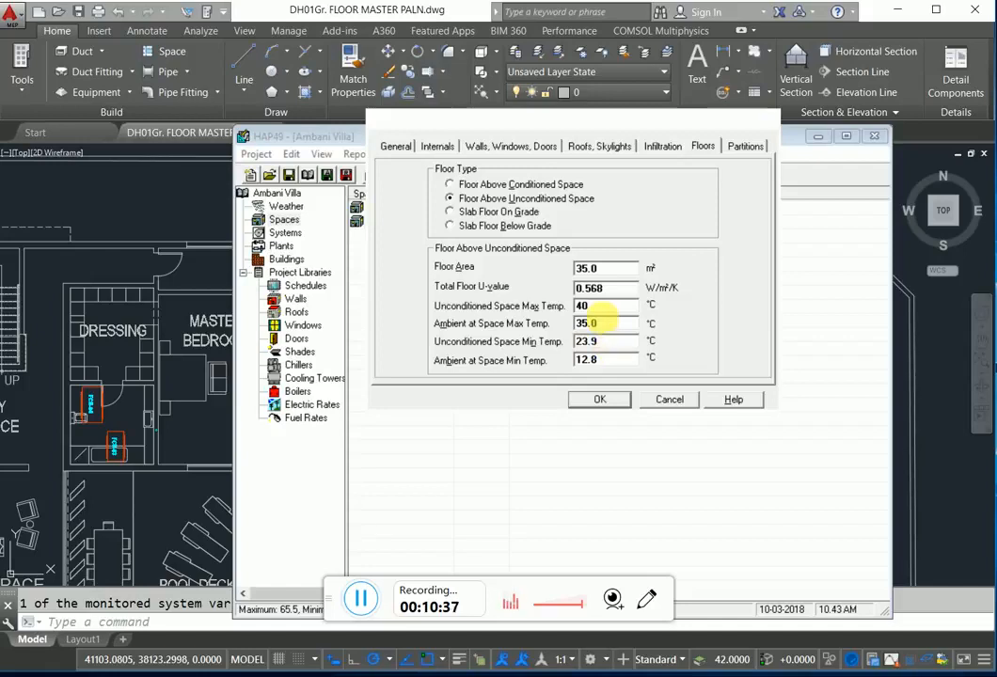
double_click(602, 323)
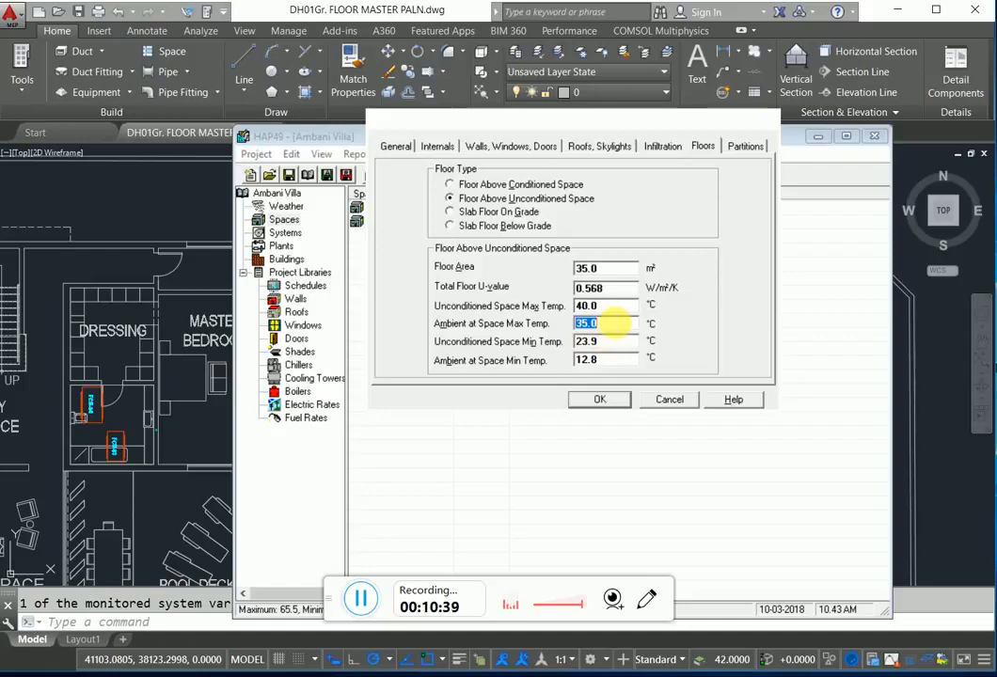
text(4)
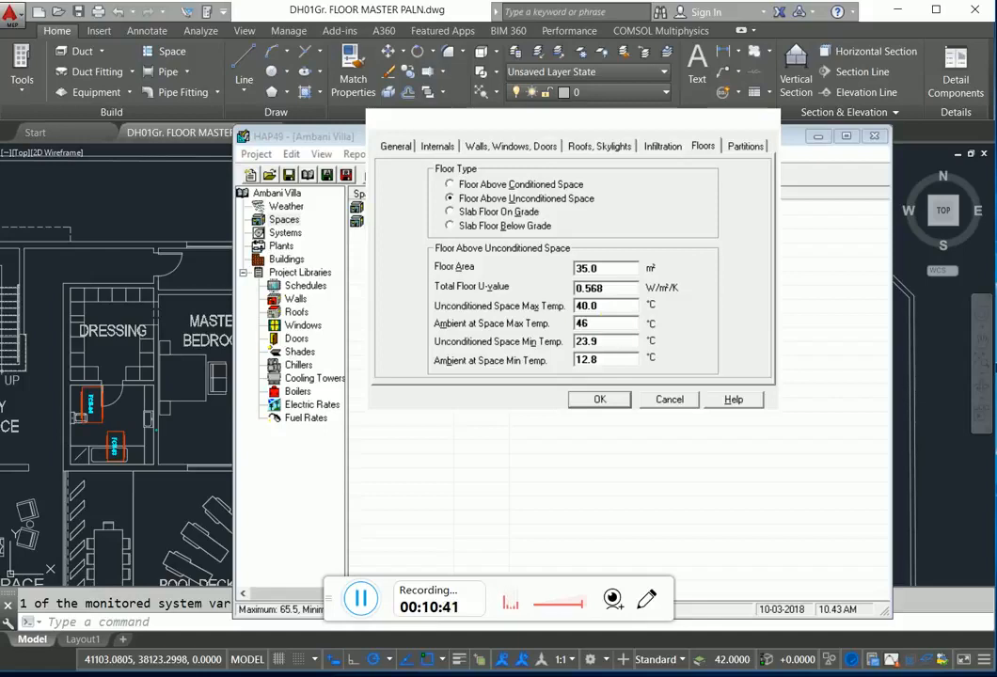
text(6)
key(Tab)
text(25)
key(Tab)
text(10)
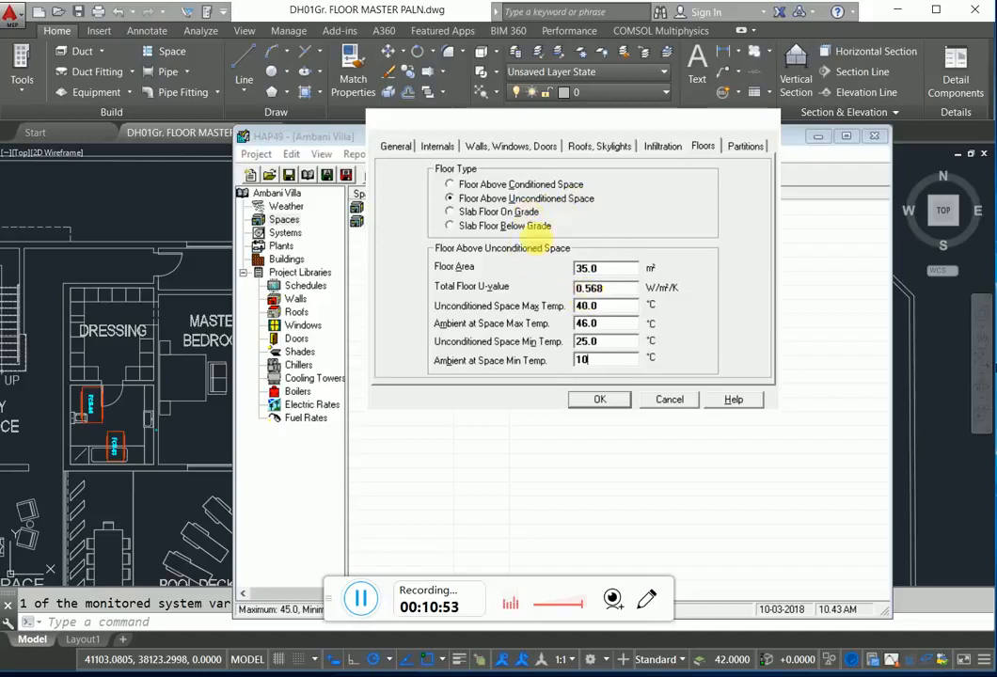
click(594, 145)
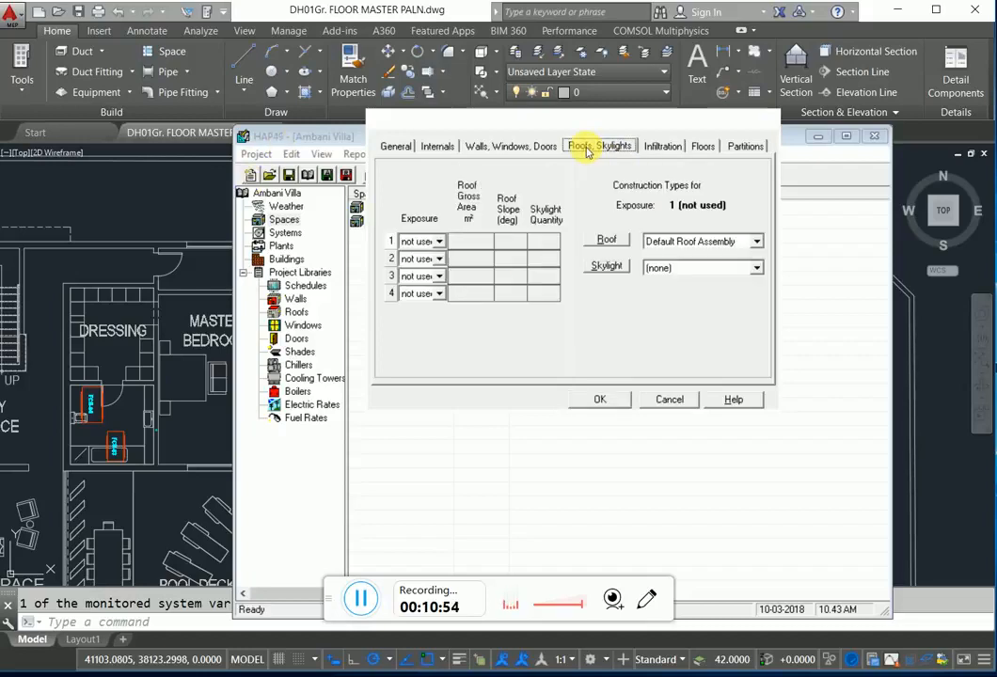
click(513, 146)
click(662, 145)
click(702, 146)
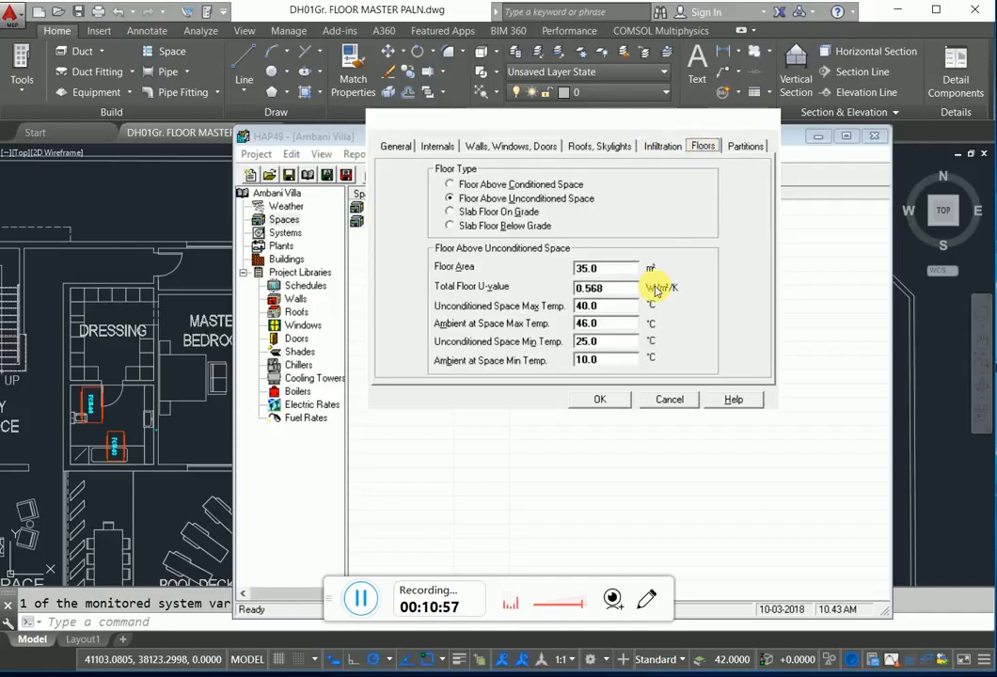
Check the space's partition inputs against the Master Bedroom in the AutoCAD plan, then return to HAP and accept the space properties.
click(746, 145)
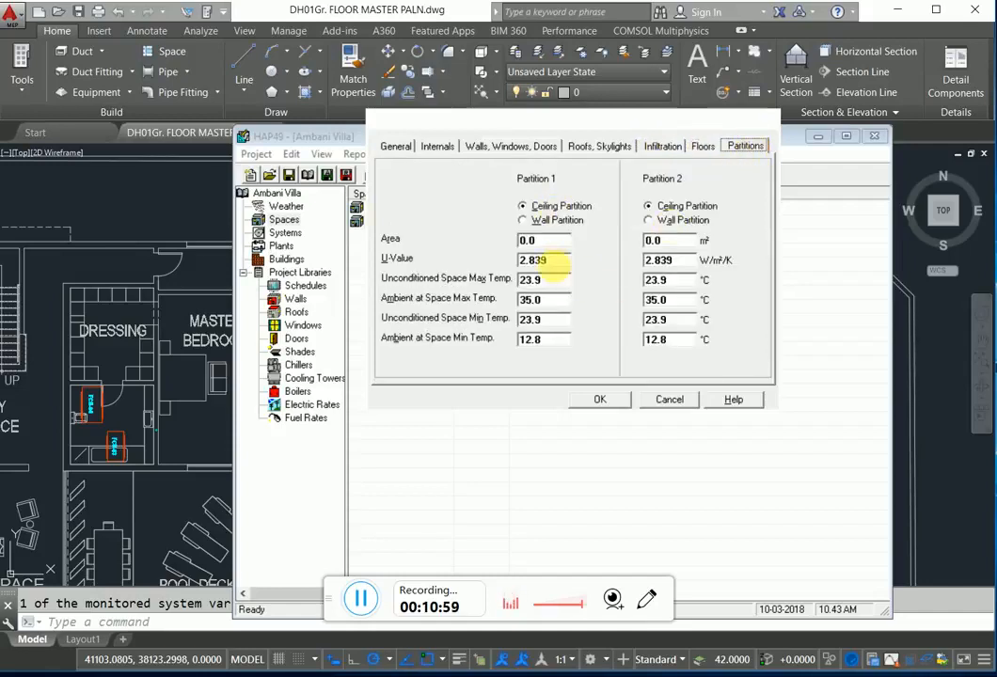
click(80, 327)
scroll(377, 282, down, 3)
scroll(377, 272, up, 5)
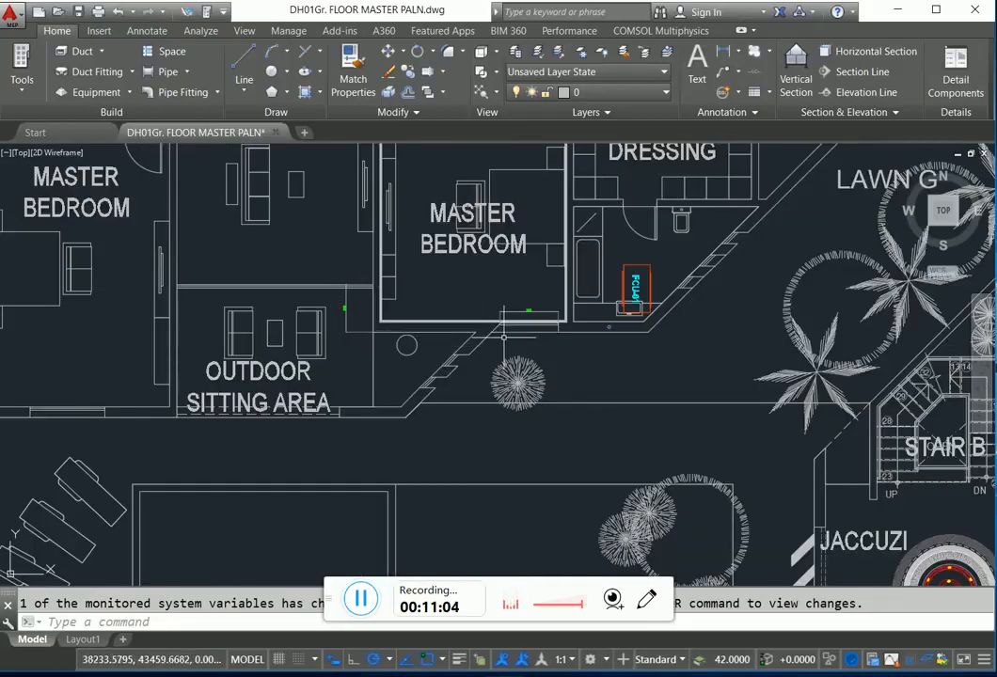
key(alt+Tab)
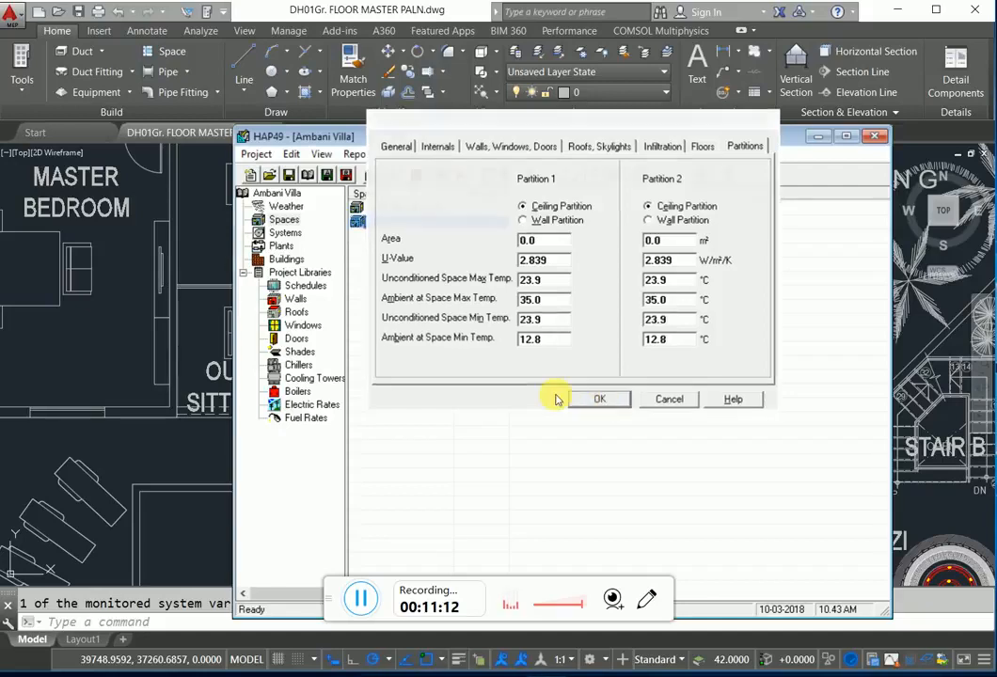
click(600, 400)
Start a new default air system, then examine the Master Bedroom and adjoining rooms in the AutoCAD plan and return to HAP.
click(290, 234)
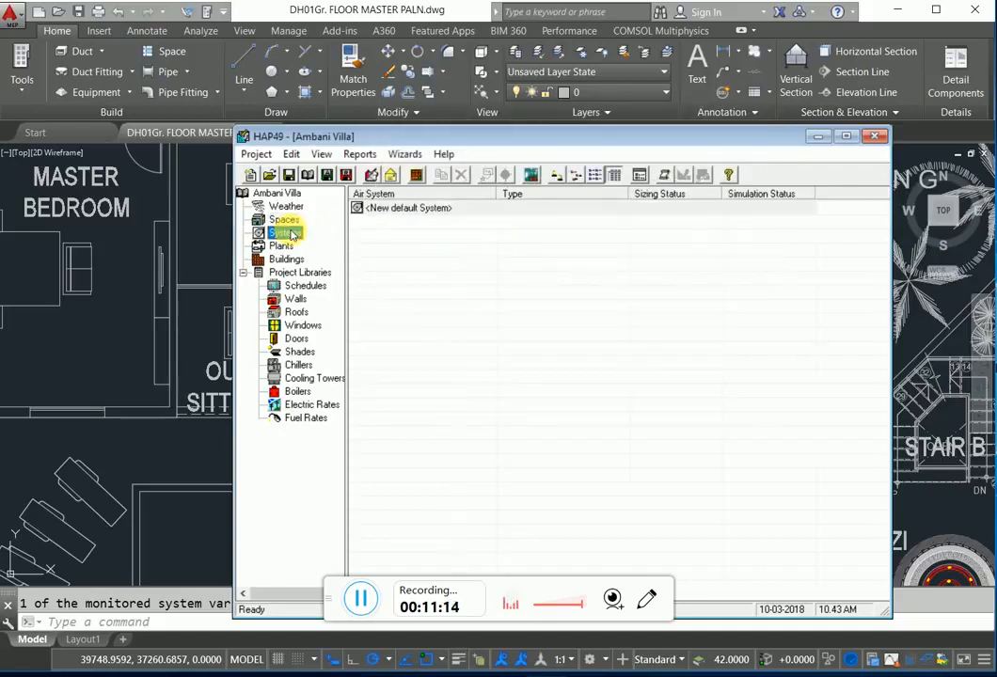
click(407, 208)
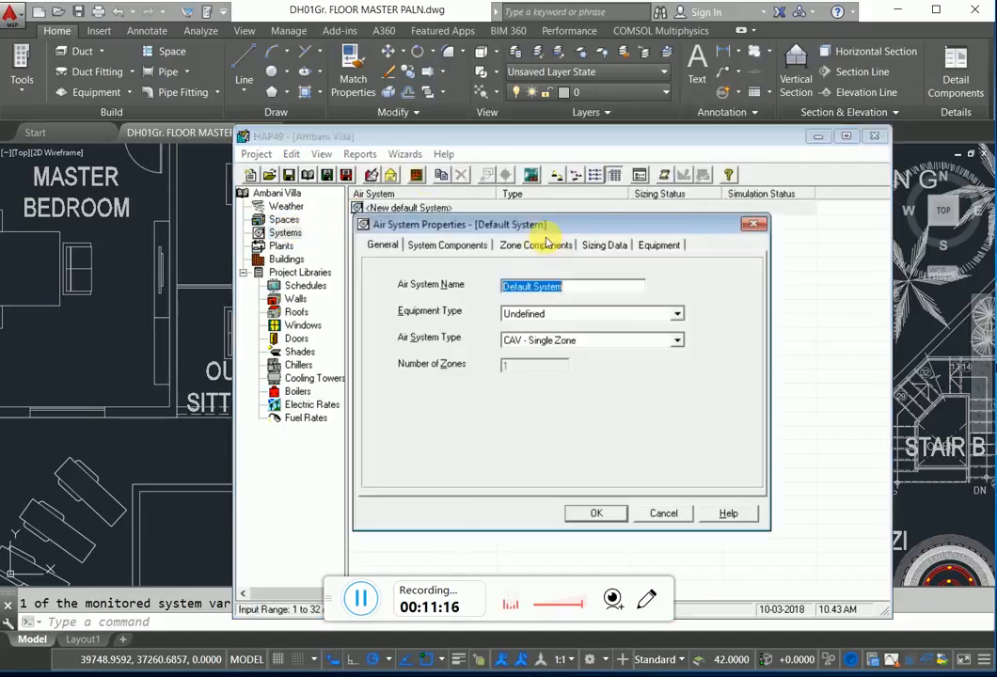
click(152, 252)
scroll(675, 411, down, 4)
scroll(668, 311, up, 4)
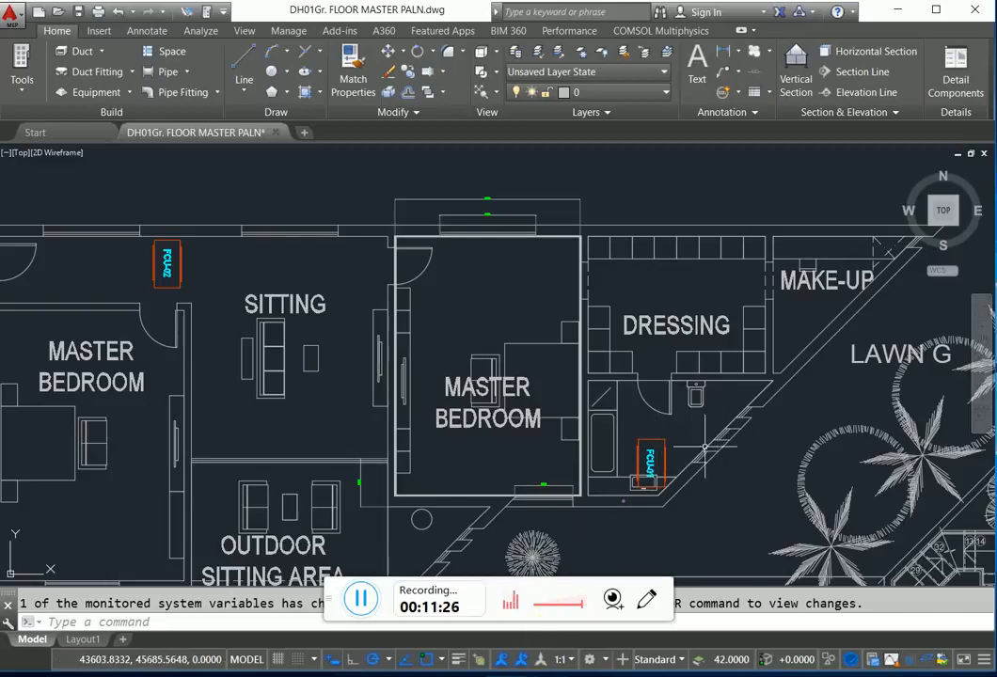
click(616, 675)
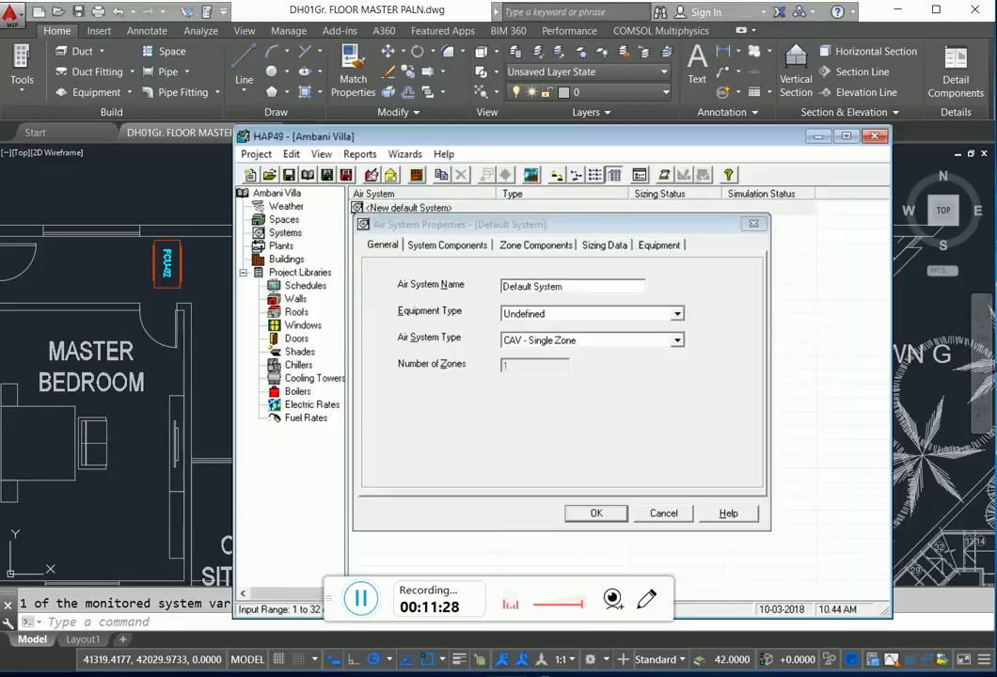
Name the new air system Master bedroom 1.
double_click(585, 287)
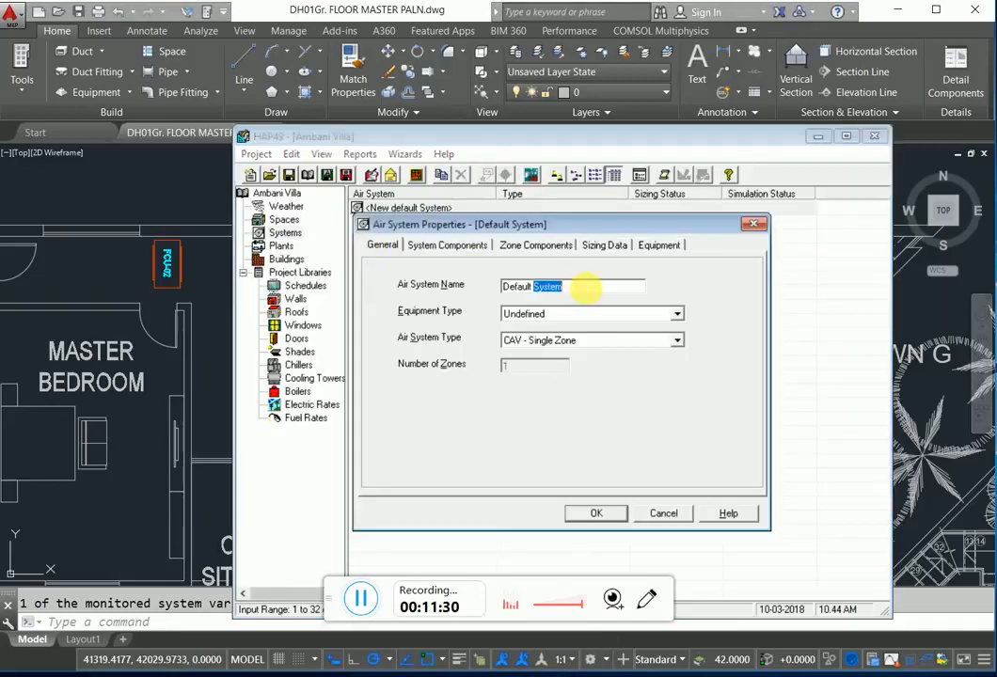
drag(583, 287, 462, 290)
text(Mas)
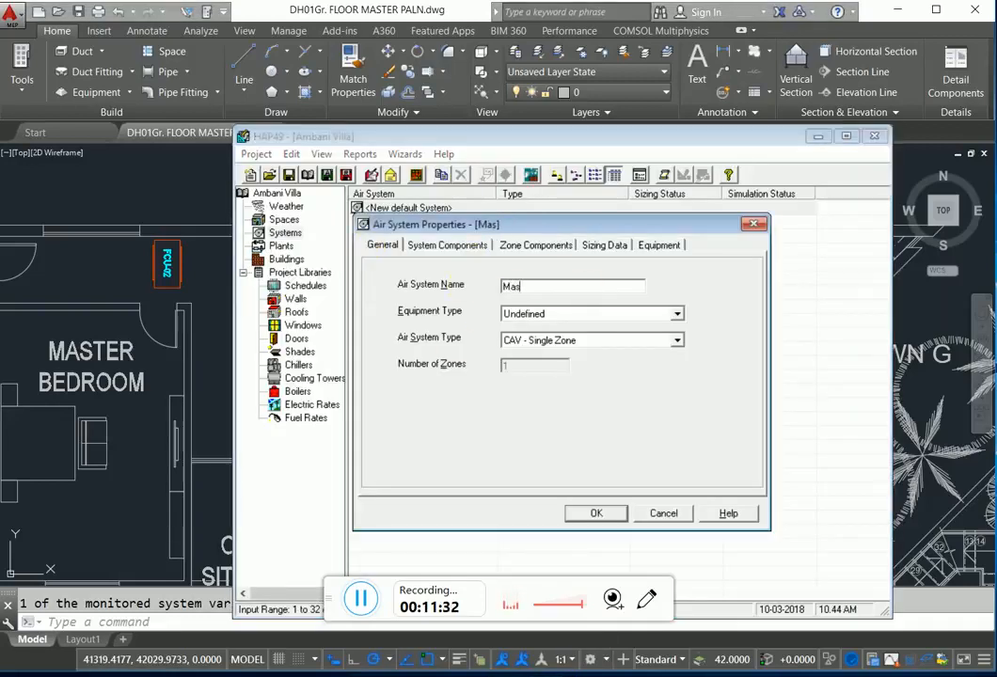
text(ter bedrom)
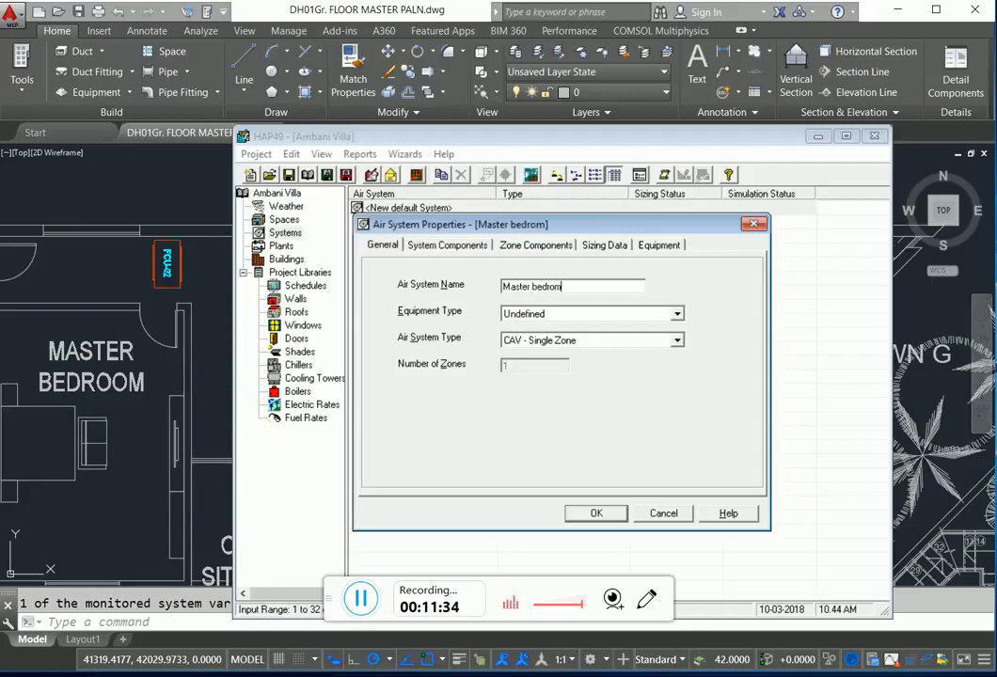
key(BackSpace)
text(om 1)
Set the air system's equipment type to Terminal Units, its system type to 2-Pipe Fan Coil, and its ventilation to Common Ventilation System.
click(565, 341)
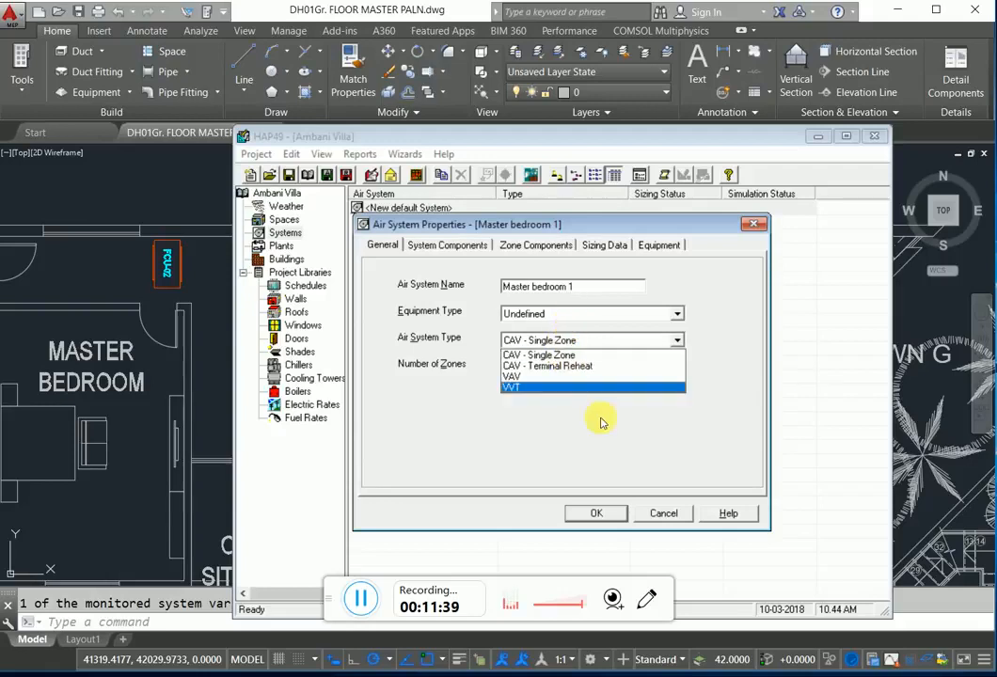
click(541, 355)
click(560, 315)
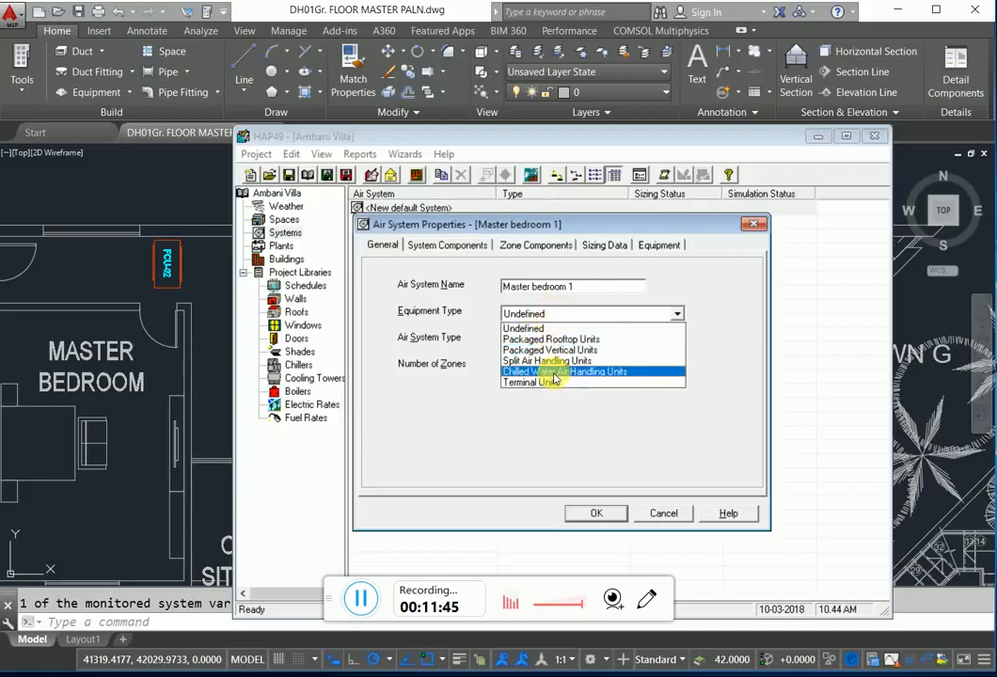
click(552, 382)
click(576, 340)
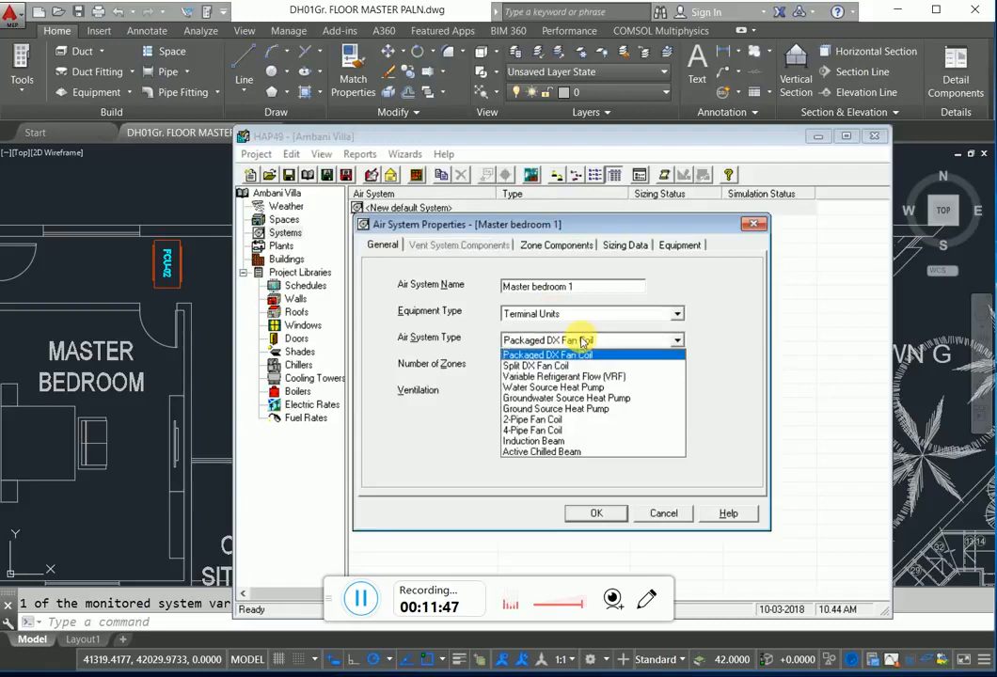
click(576, 420)
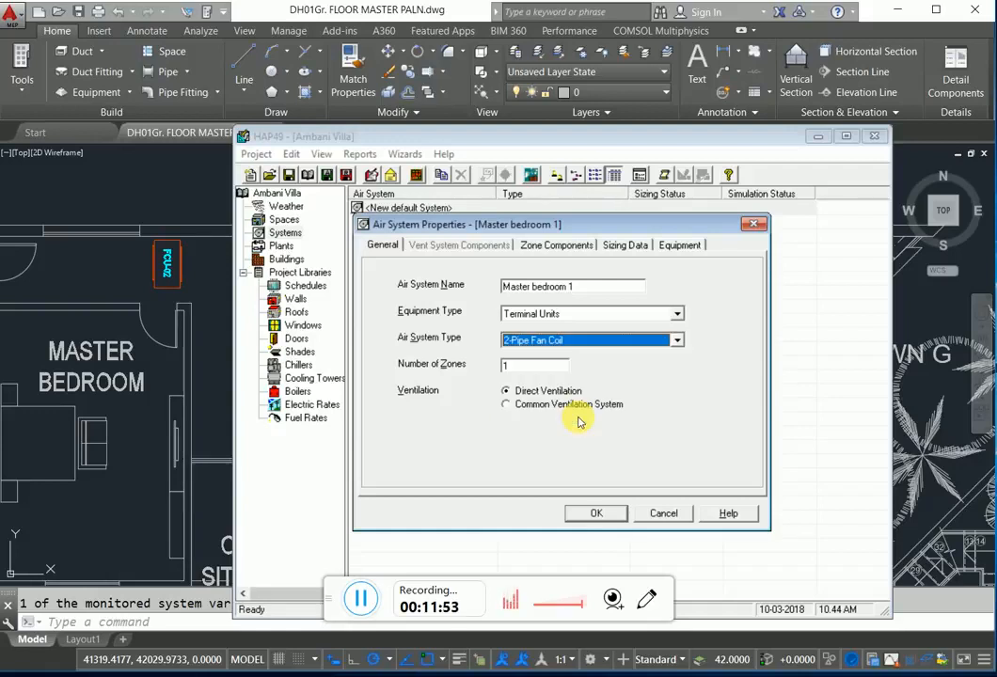
click(532, 410)
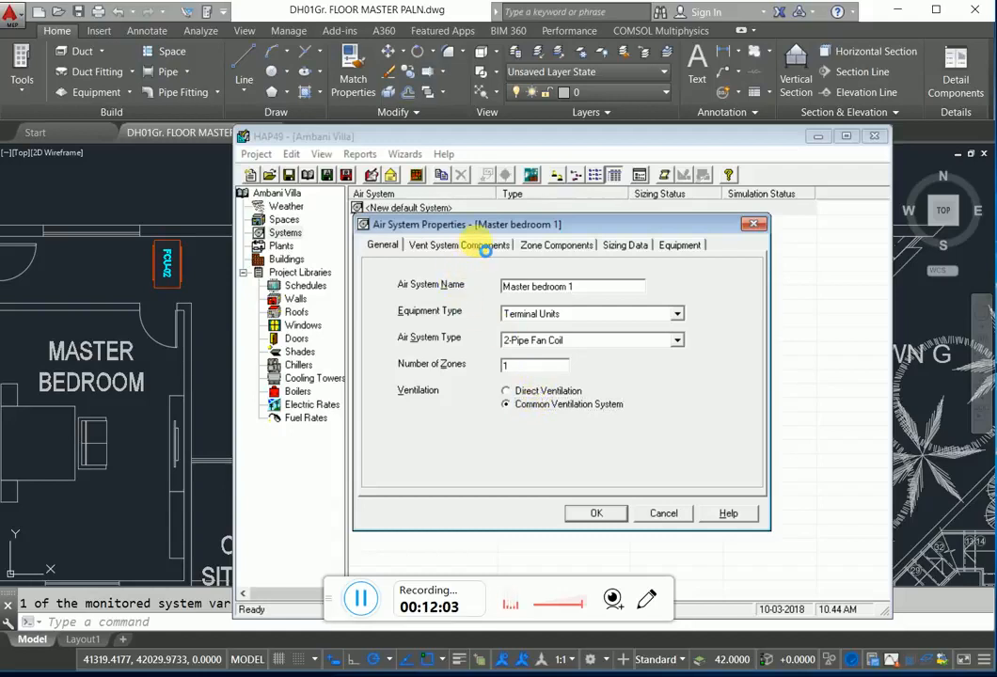
Enable the cooling coil among the ventilation system components and open its setpoint for editing.
click(491, 244)
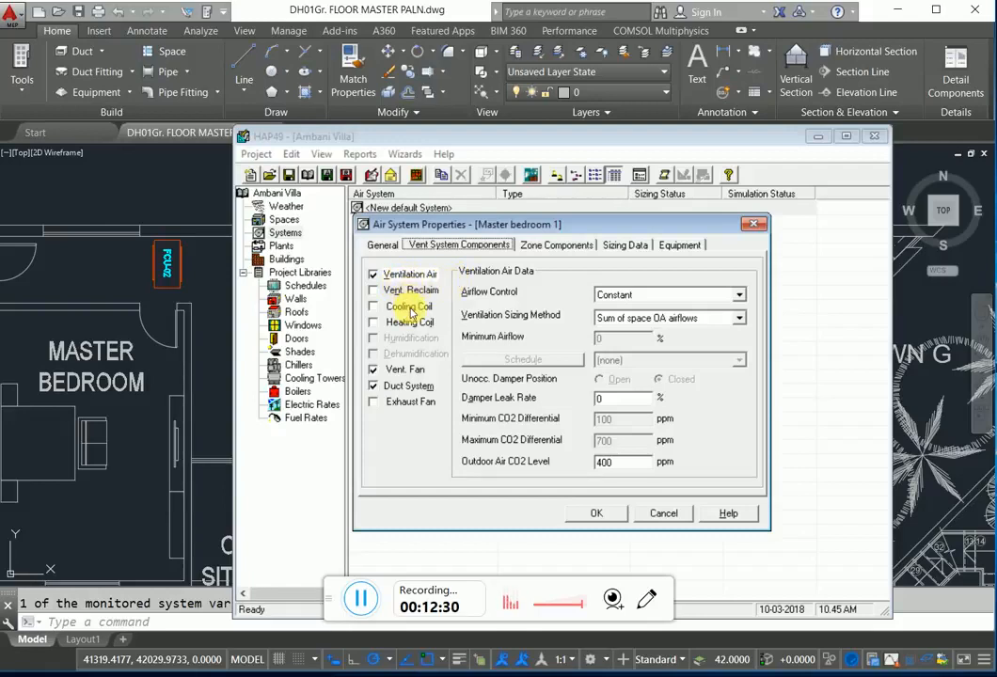
click(376, 310)
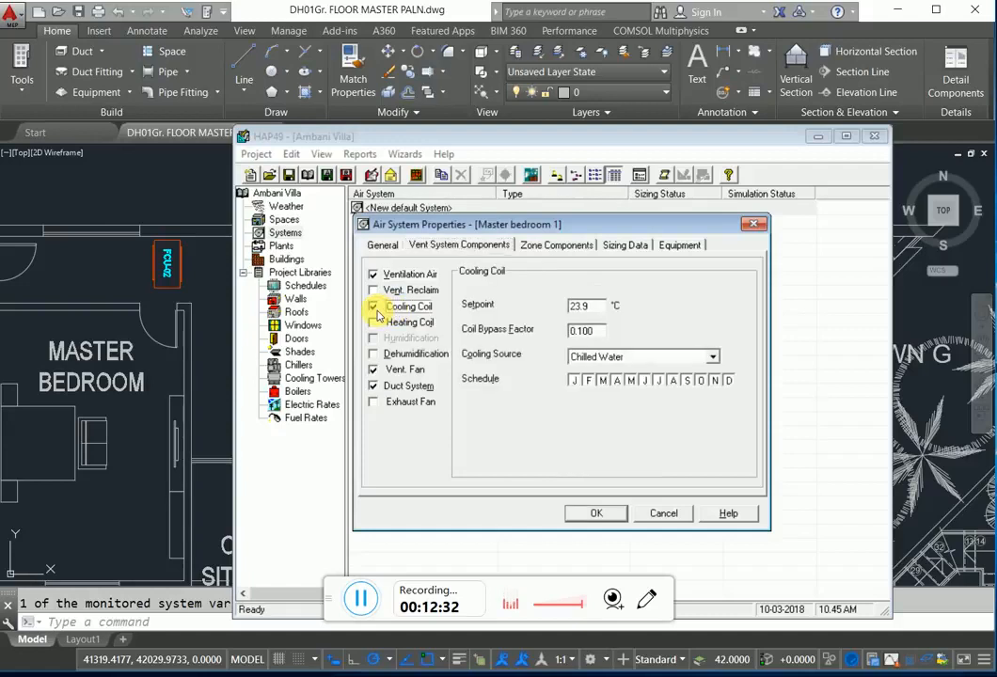
double_click(583, 307)
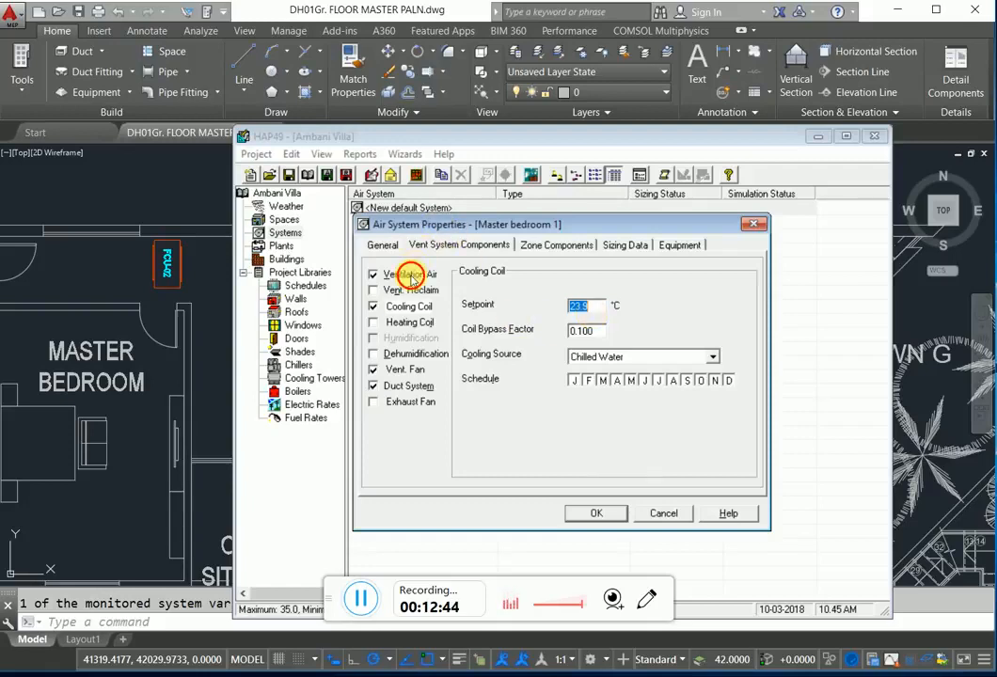
Try ventilation reclaim alongside ventilation air, disable it again, and return to the cooling coil setpoint.
click(391, 276)
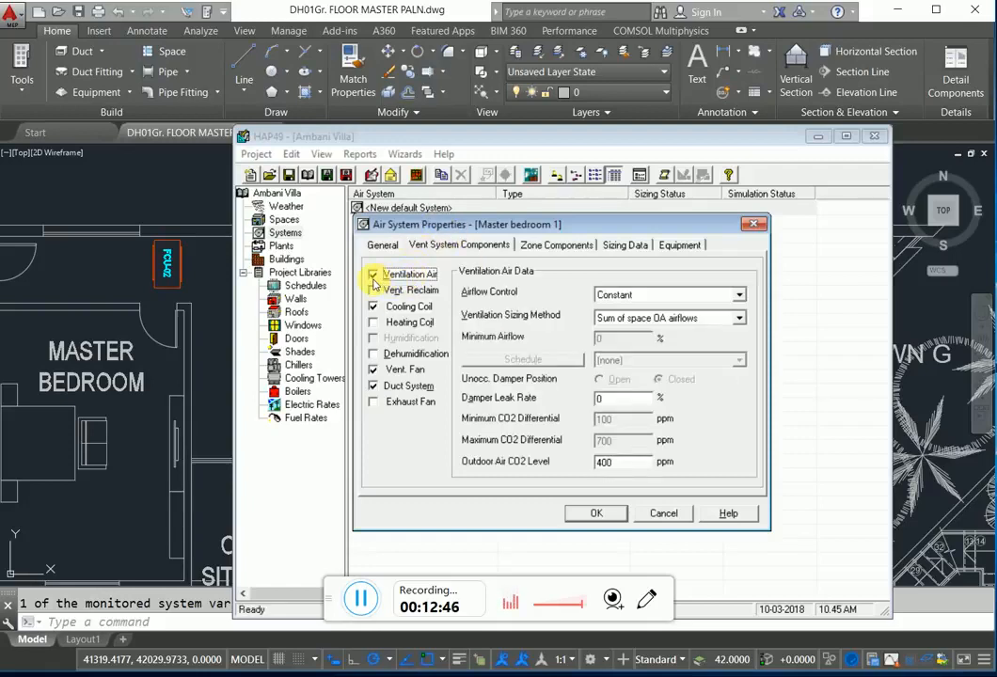
click(375, 291)
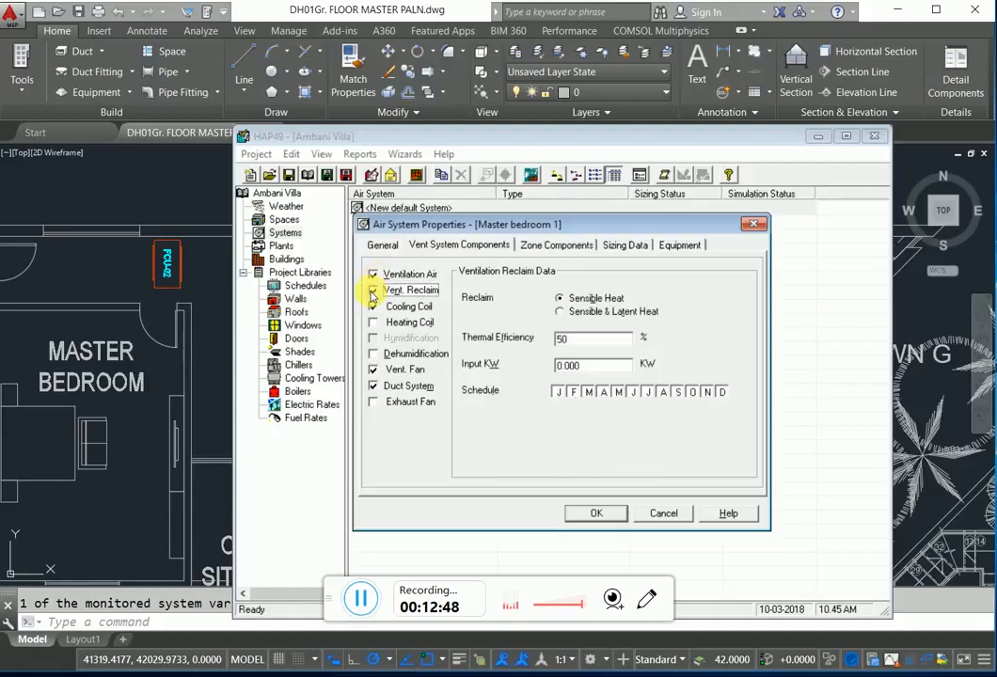
click(374, 278)
click(376, 289)
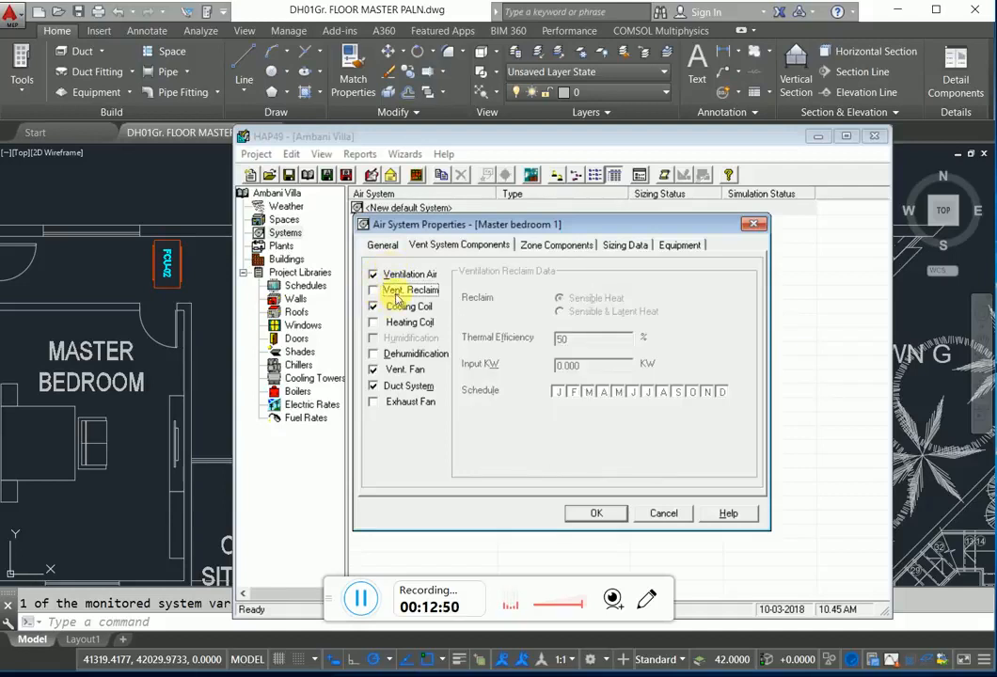
click(401, 306)
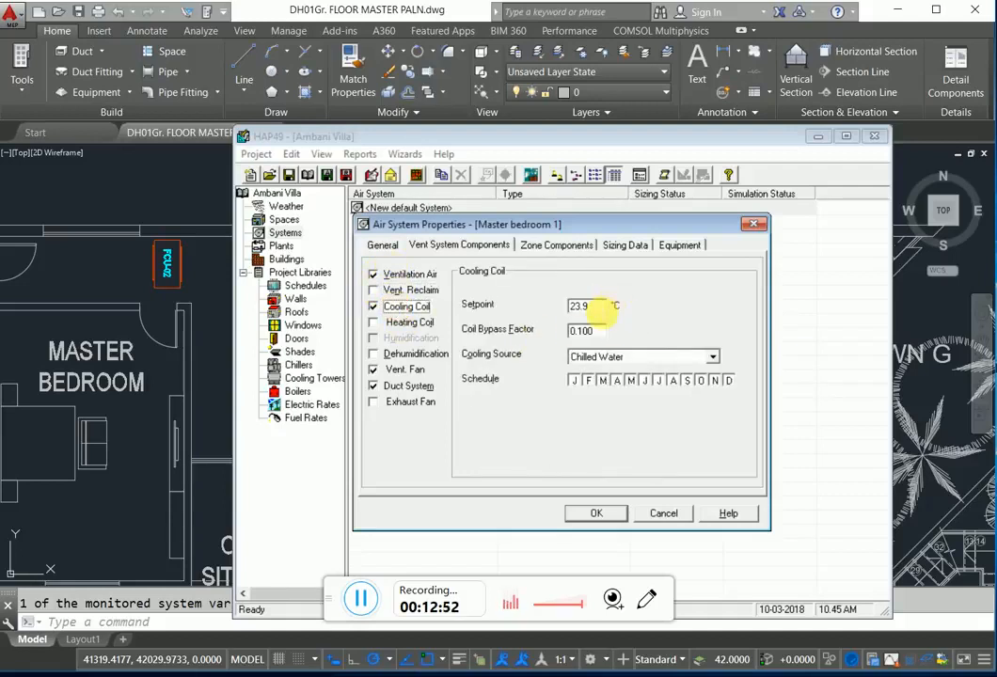
double_click(597, 312)
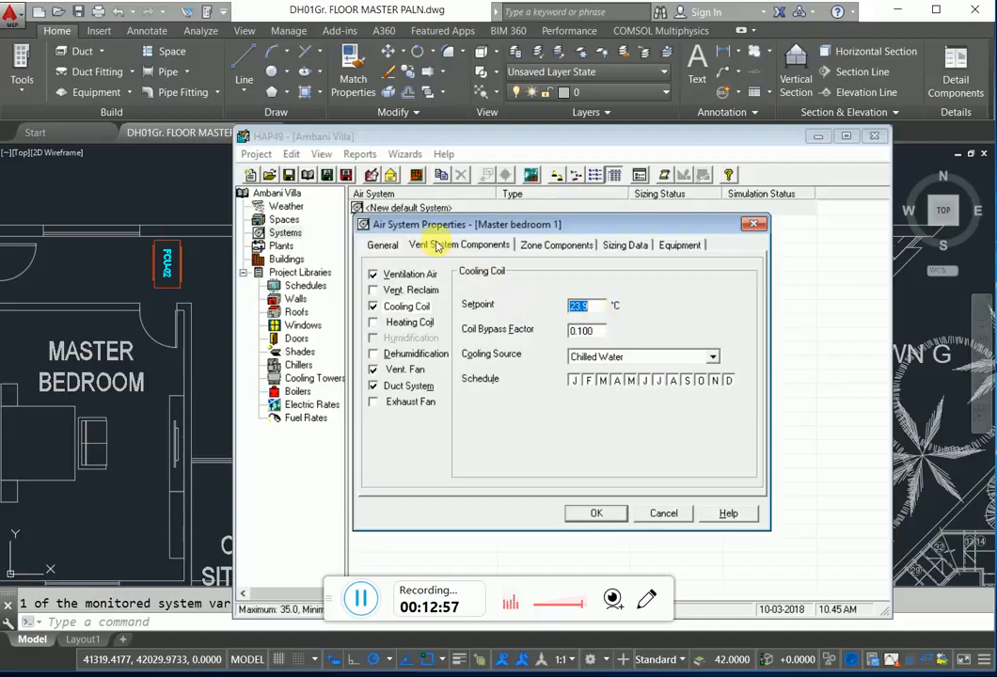
Switch the air system to Direct Ventilation and restore Common Ventilation System.
click(380, 245)
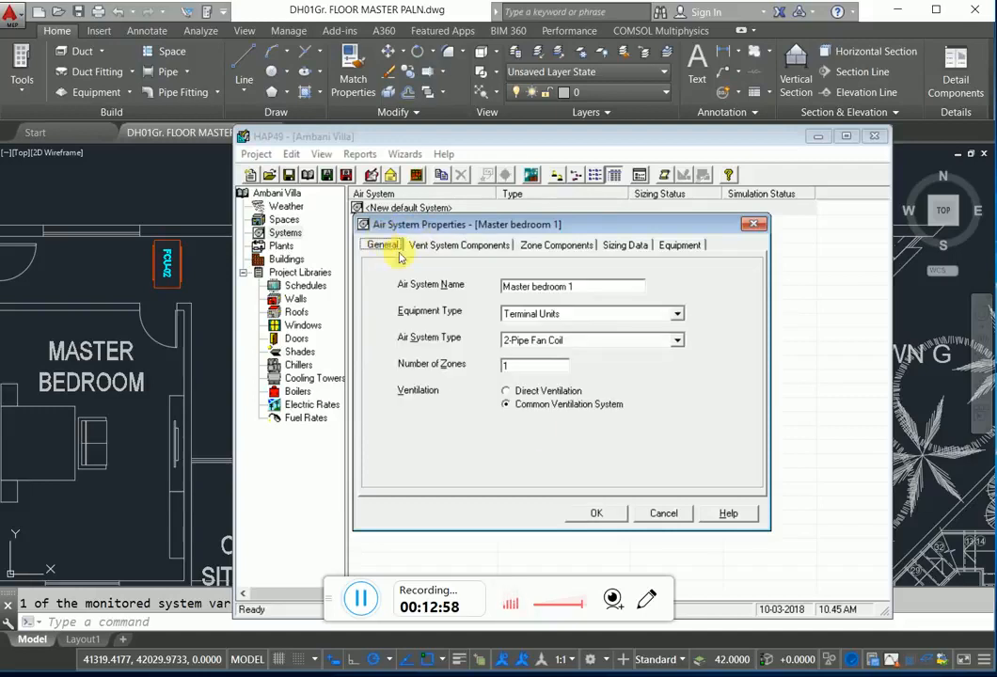
click(542, 399)
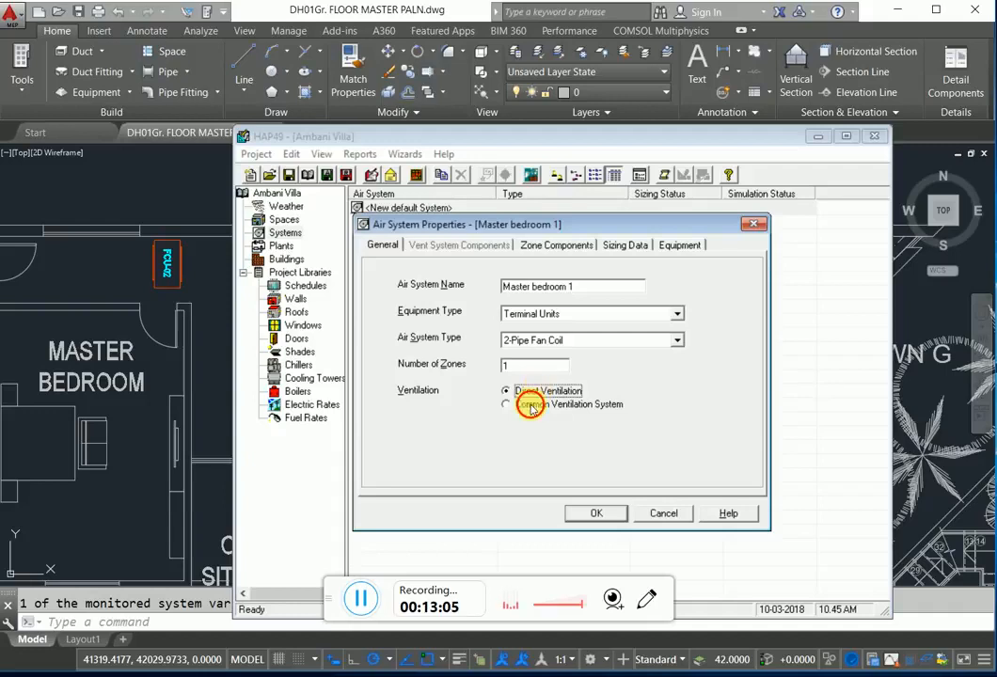
click(532, 404)
Enable the ventilation system's cooling coil, set its setpoint to 12 °C, and try to accept the air system.
click(450, 245)
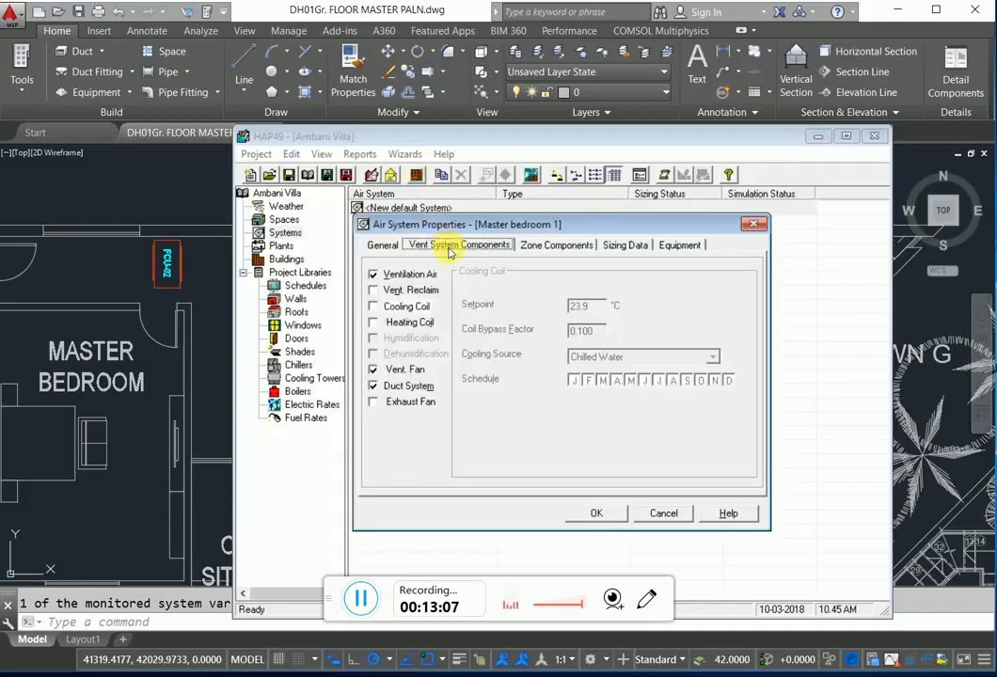
click(374, 307)
click(580, 305)
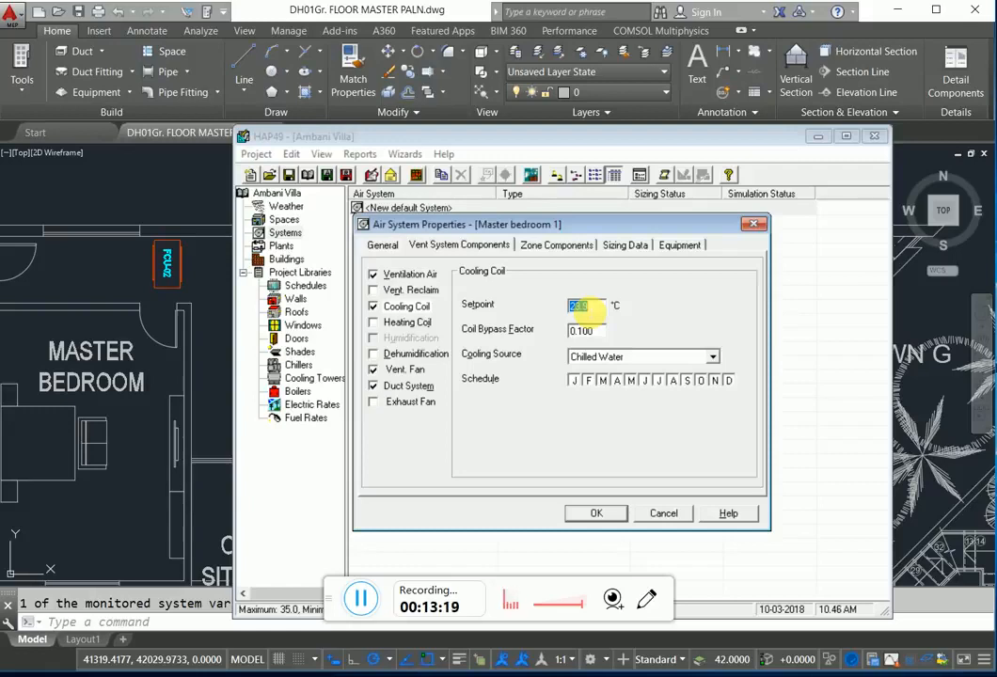
text(13)
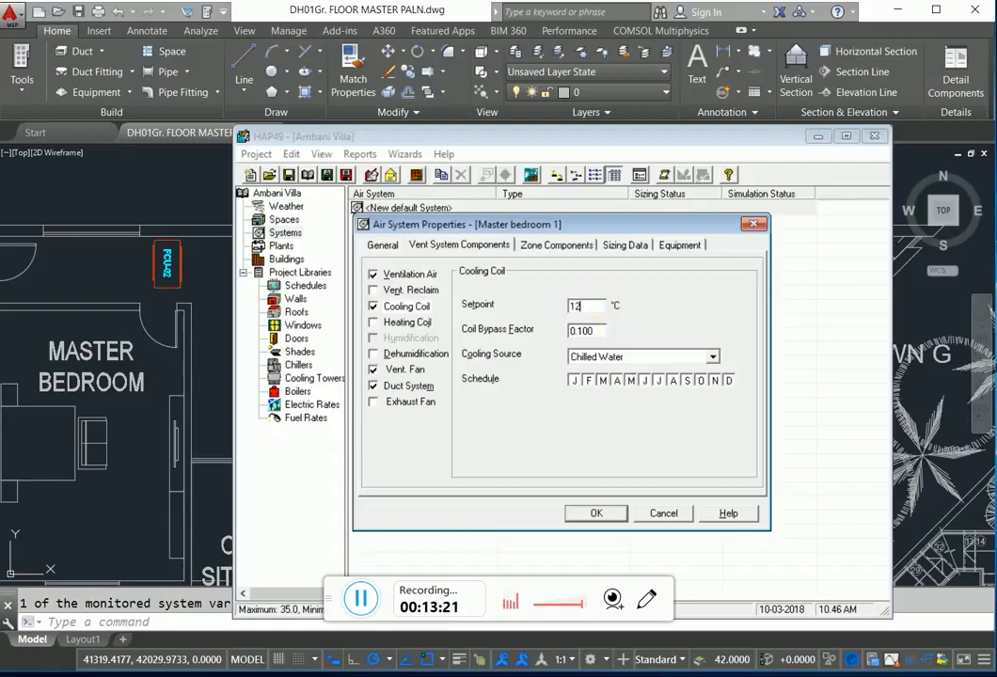
key(Return)
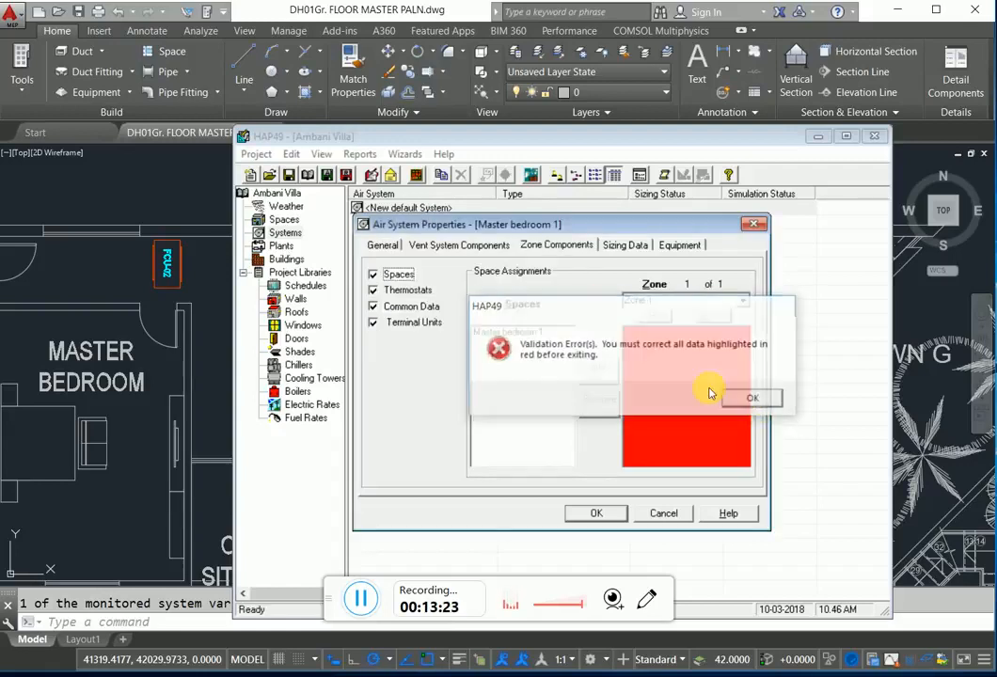
click(752, 400)
Set the ventilation cooling coil's setpoint to 12.8 °C.
click(451, 245)
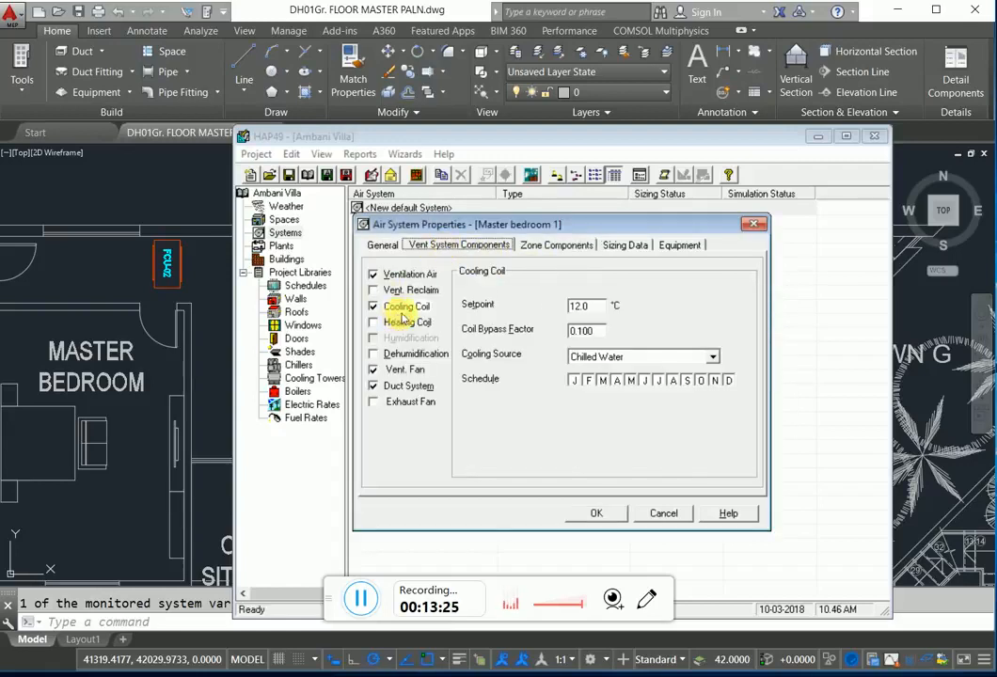
click(590, 306)
text(1)
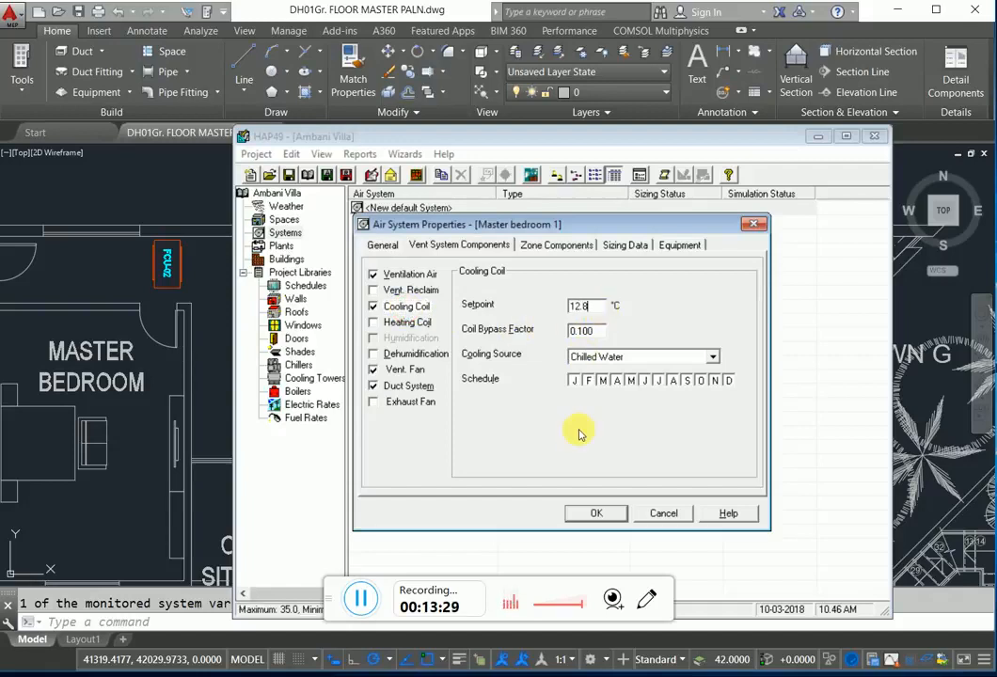
Review the duct system data, and set the ventilation fan's total static to 250 Pa and overall efficiency to 60%.
click(401, 372)
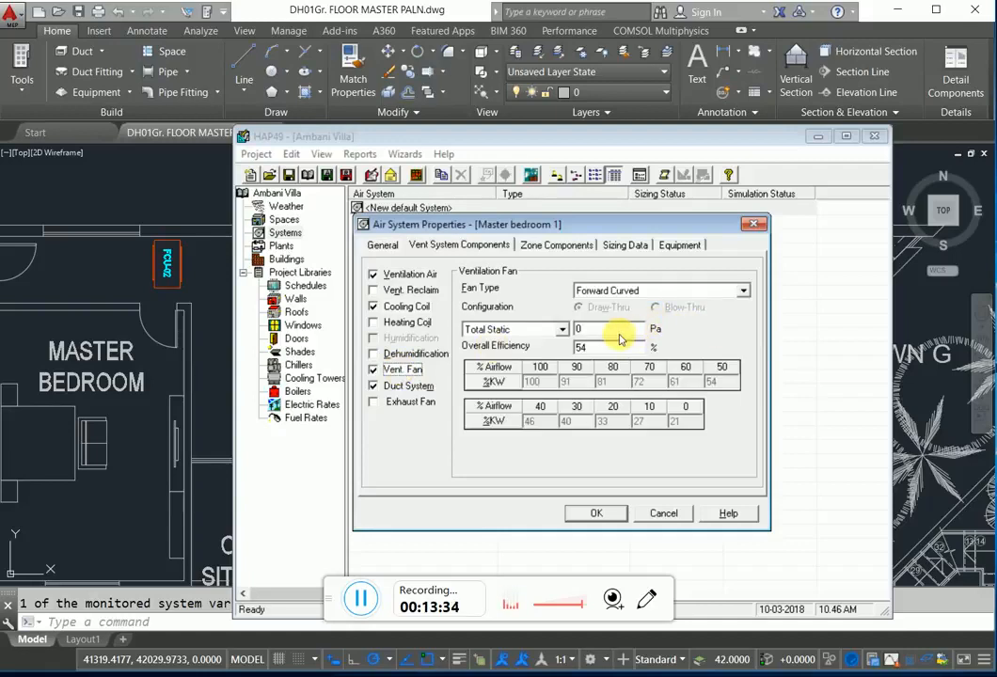
click(401, 386)
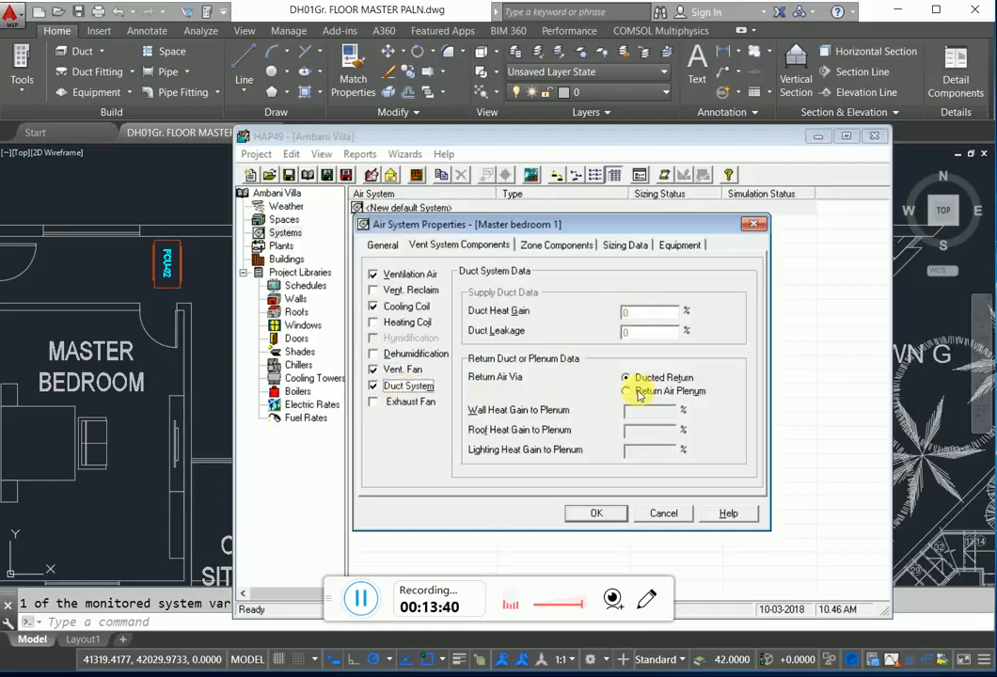
click(403, 371)
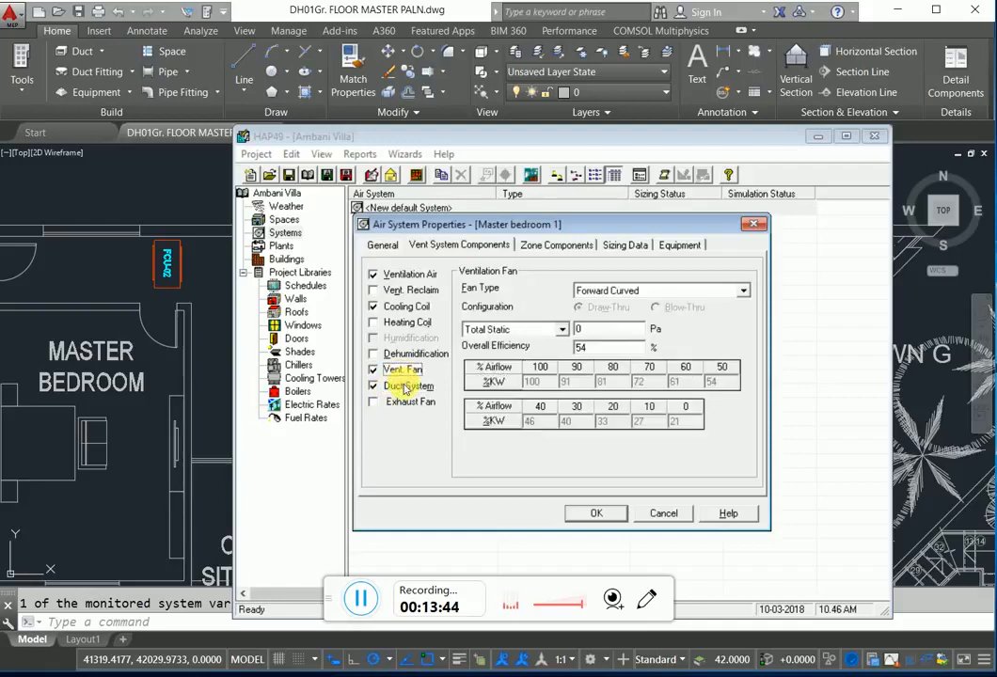
click(621, 331)
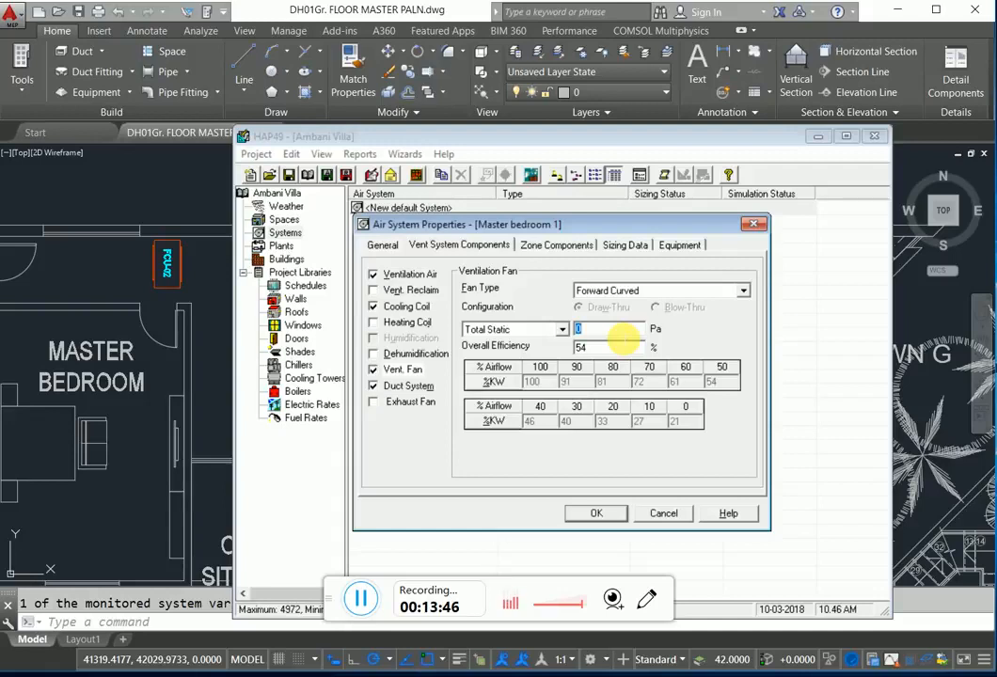
text(250)
key(Tab)
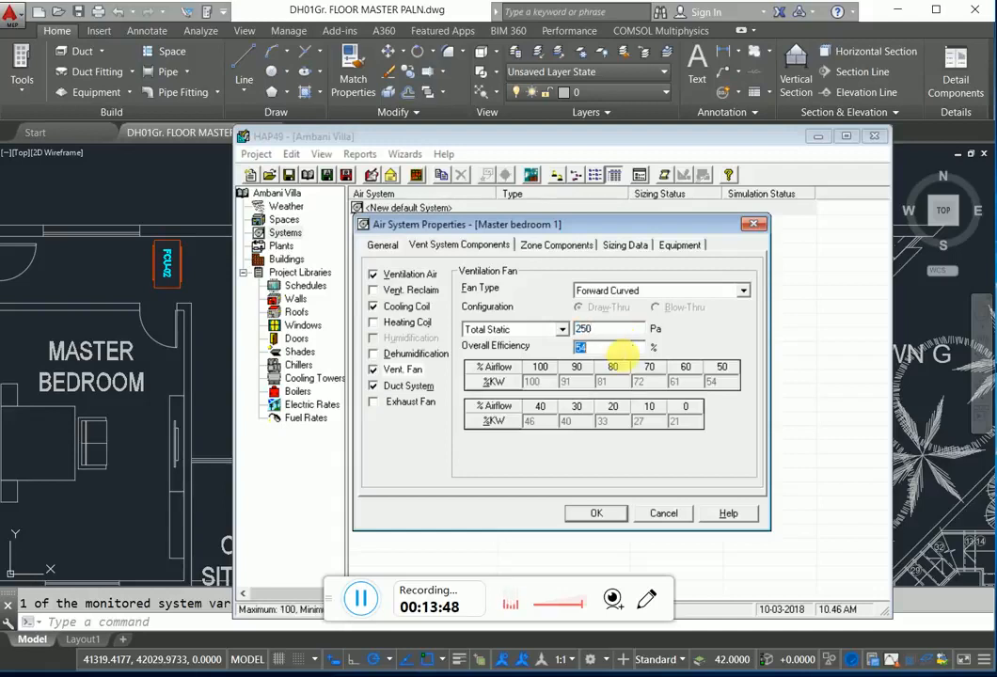
text(60)
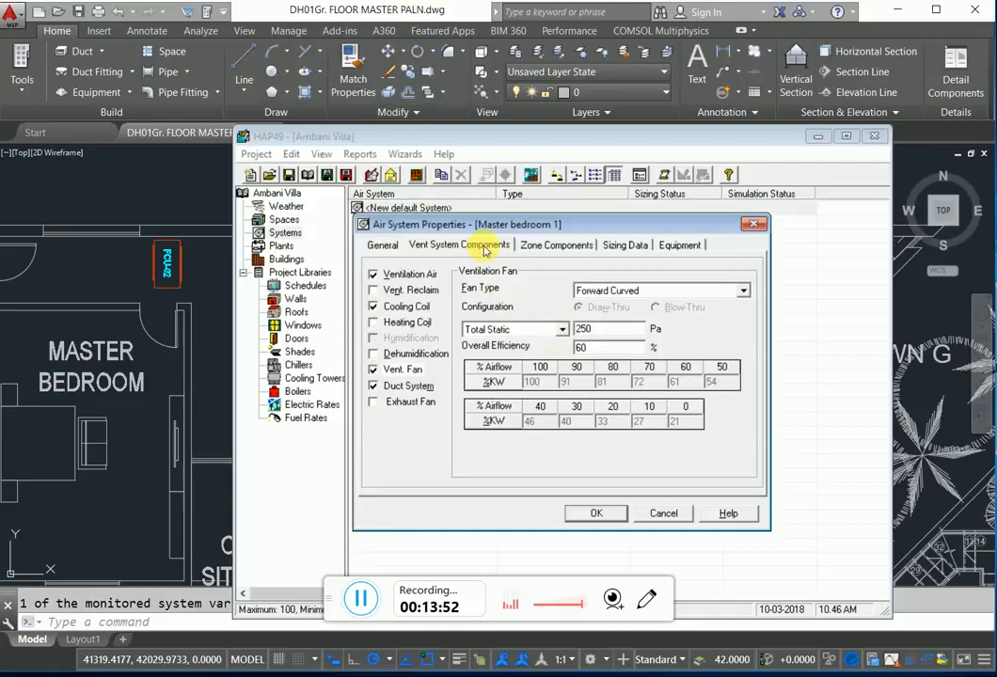
Assign the Master bedroom 1 space to Zone 1 in the zone components.
click(564, 245)
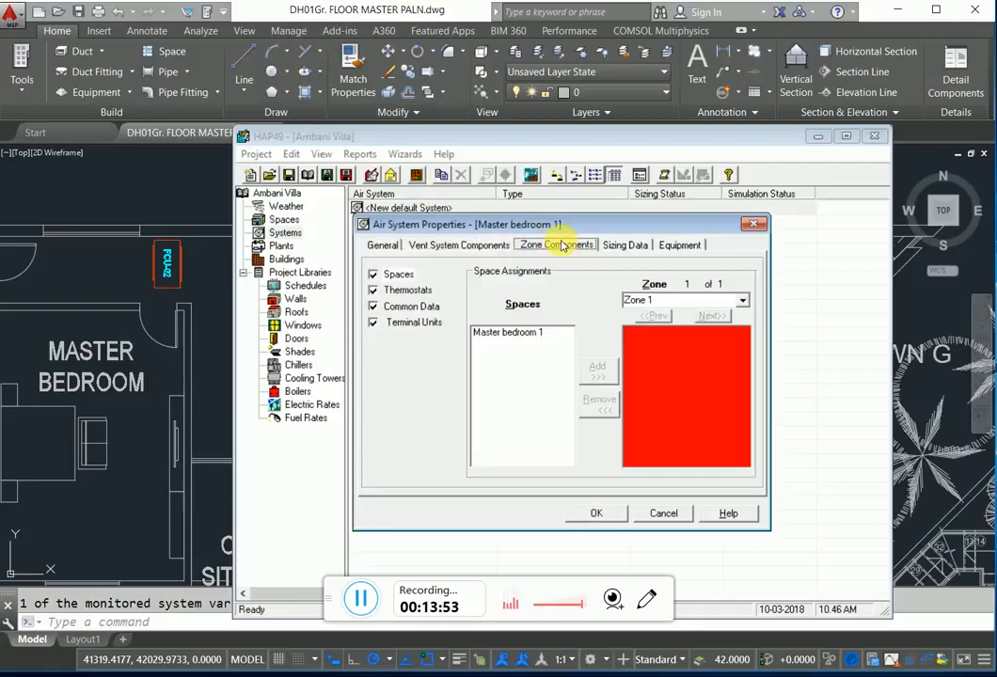
click(404, 291)
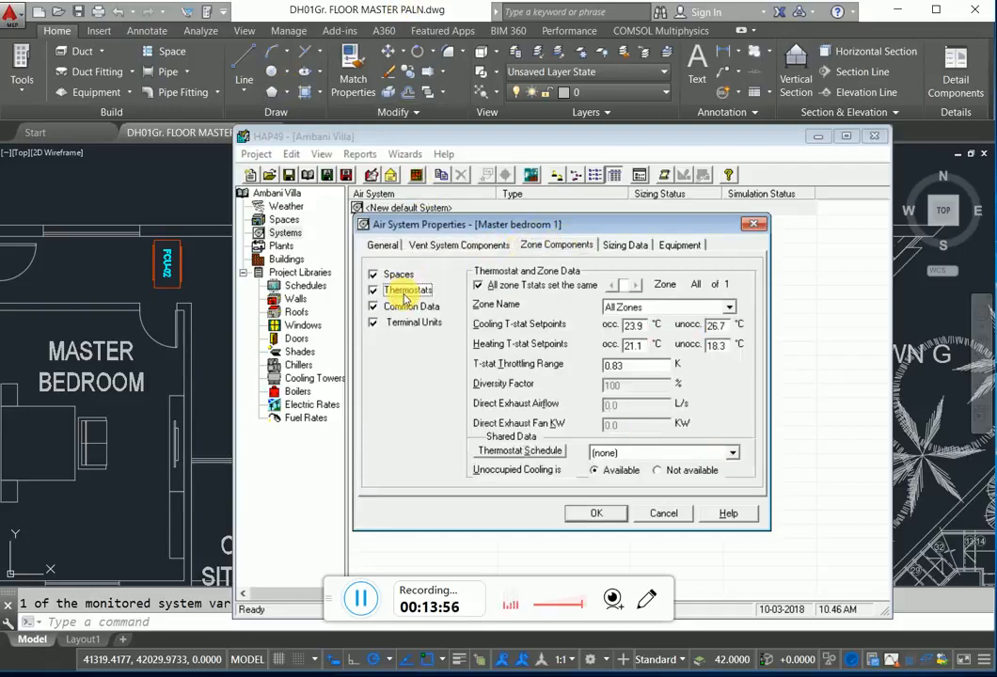
click(398, 275)
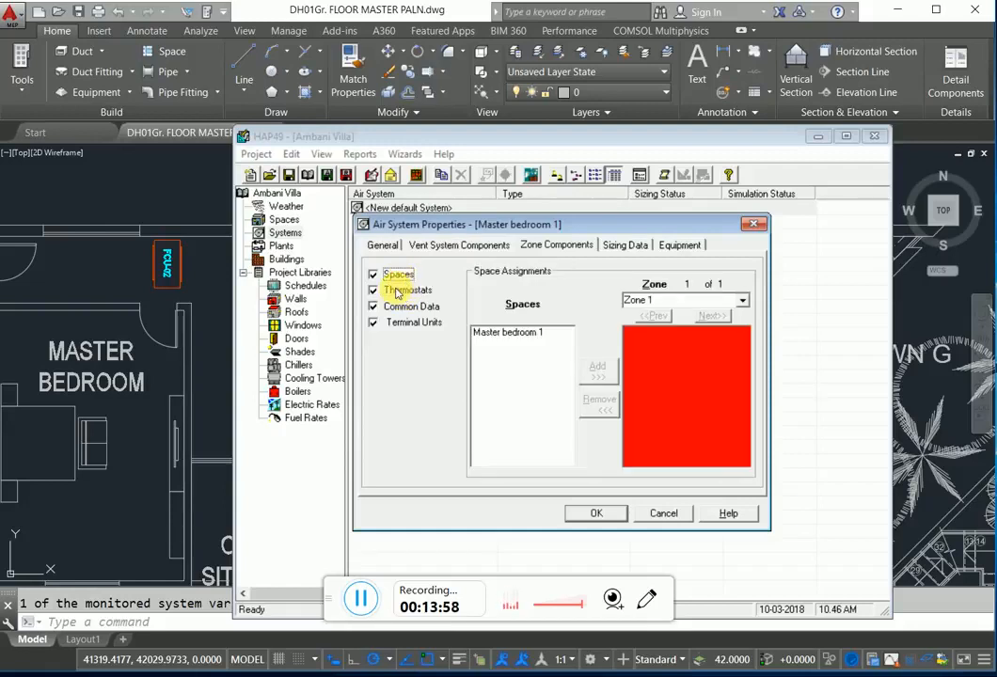
click(516, 331)
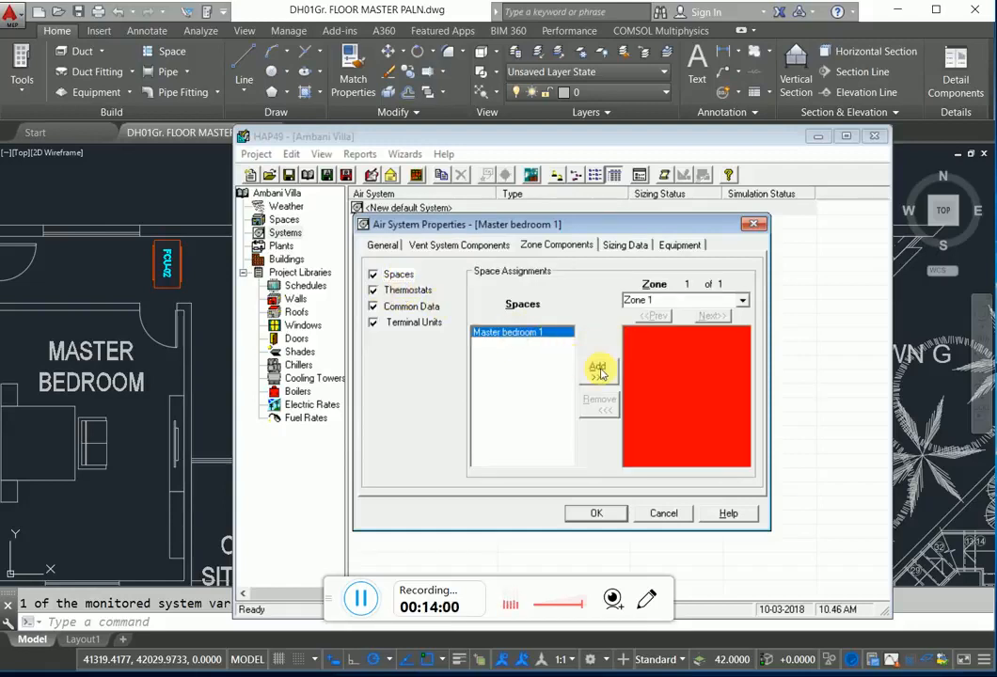
click(598, 369)
Set the occupied and unoccupied cooling thermostat setpoints to 24 °C and the throttling range to 0.5 K.
click(412, 295)
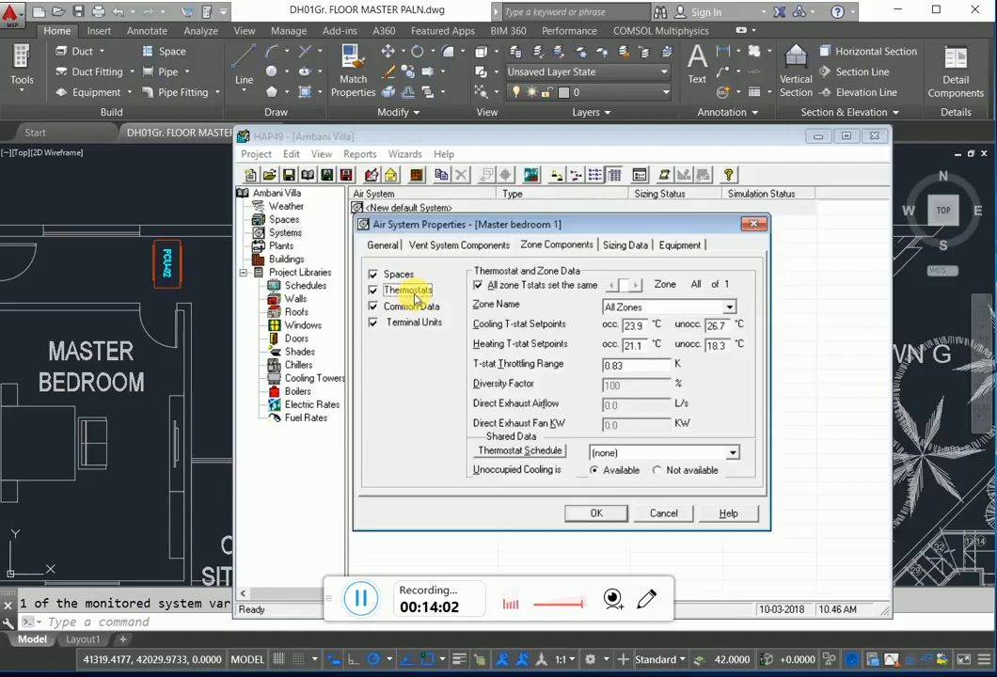
double_click(632, 326)
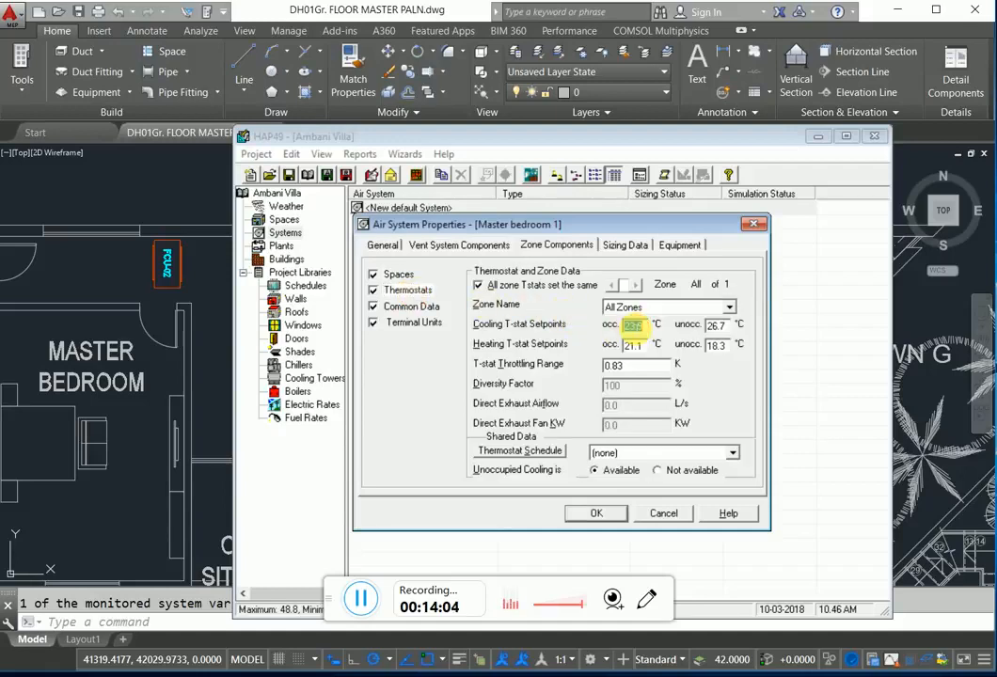
text(24)
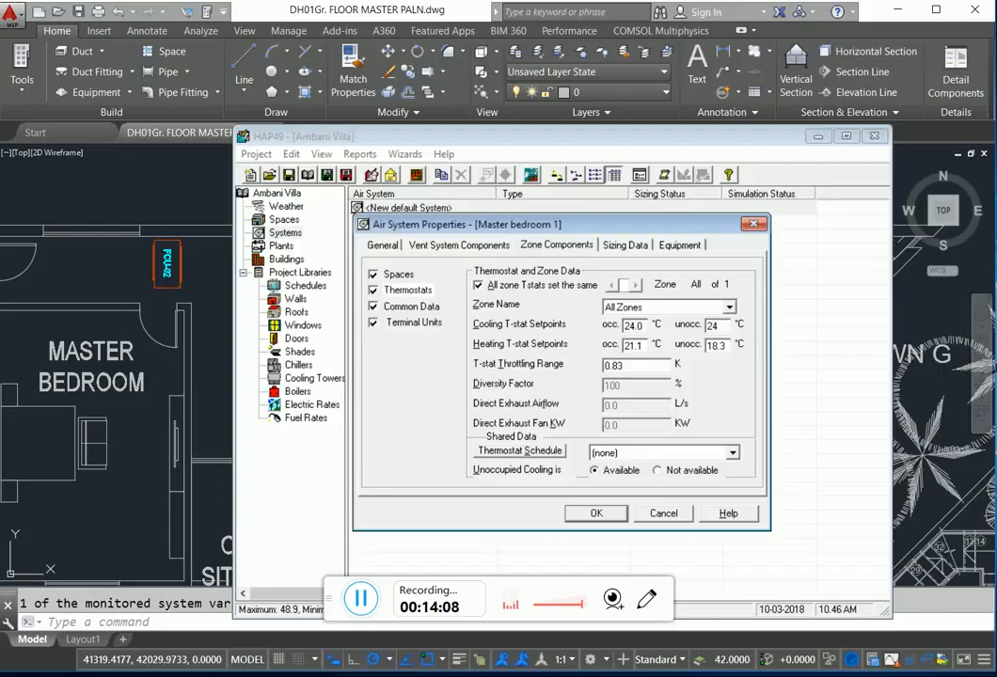
key(Tab)
double_click(654, 369)
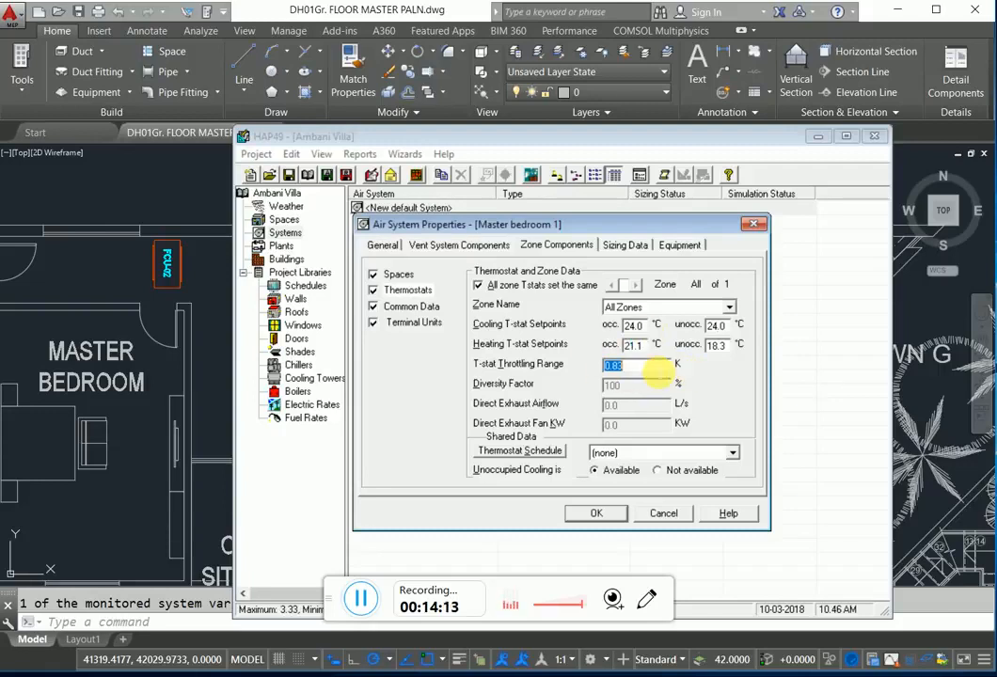
text(0)
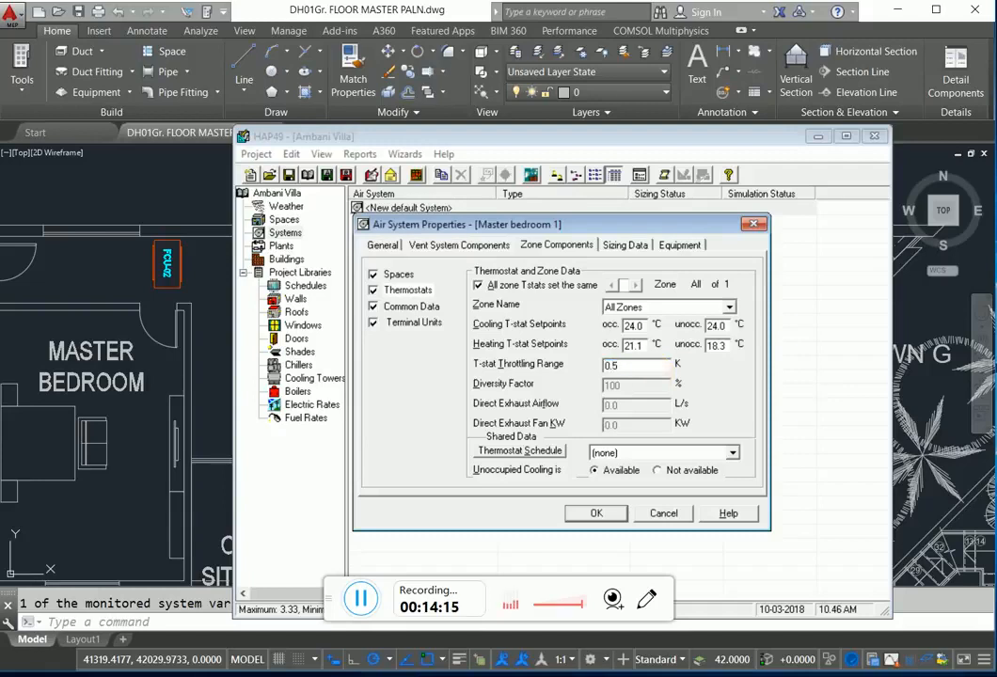
Set the cooling coil's design supply temperature to 12.8 °C in the common terminal unit data.
click(408, 307)
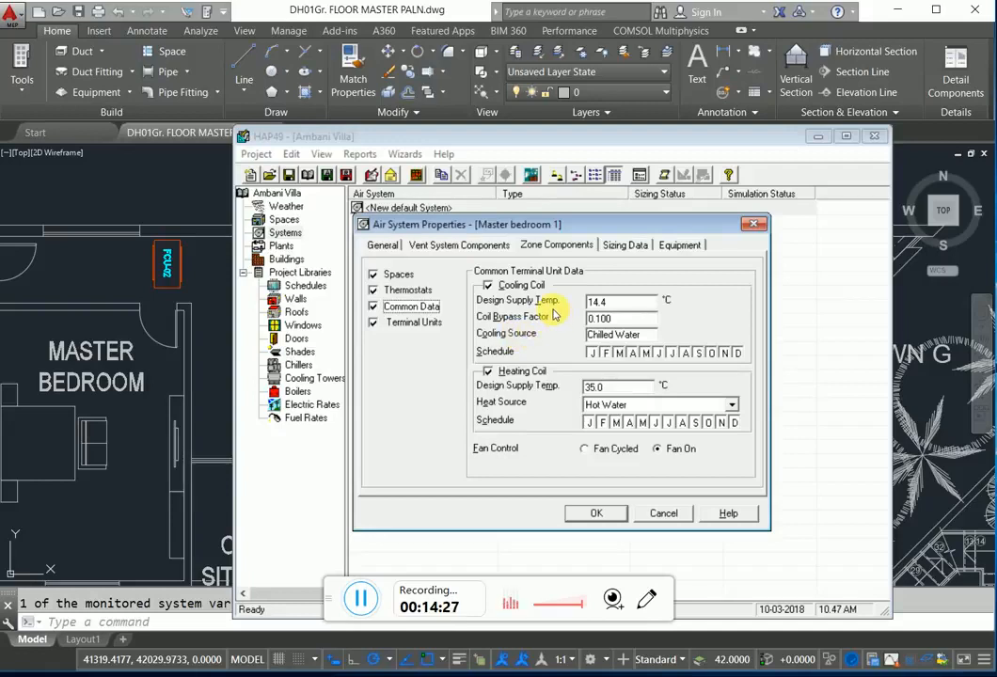
double_click(626, 302)
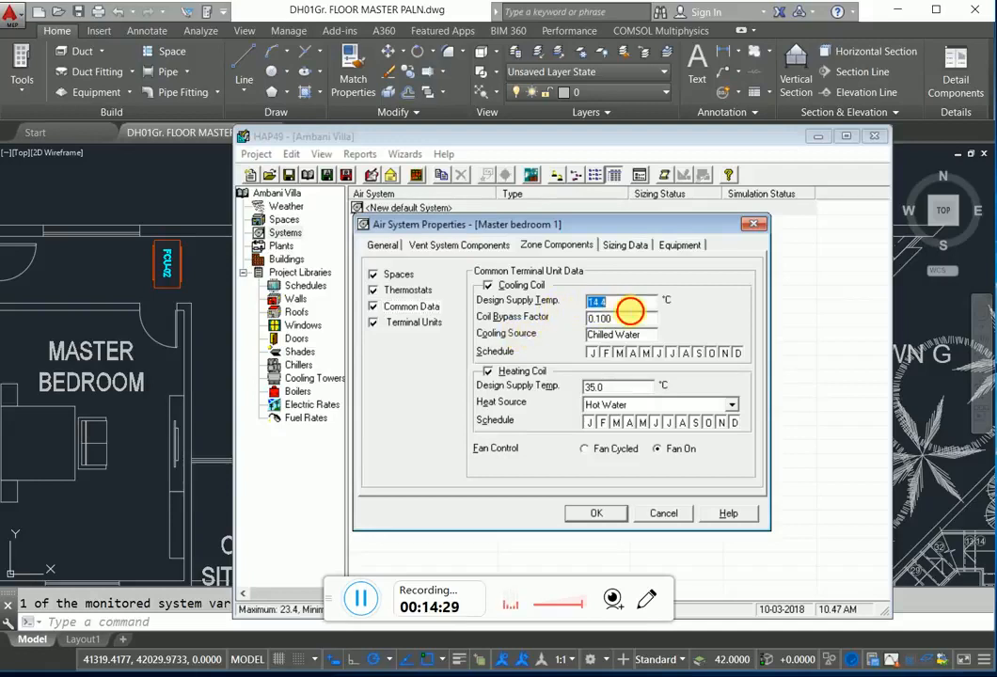
text(12)
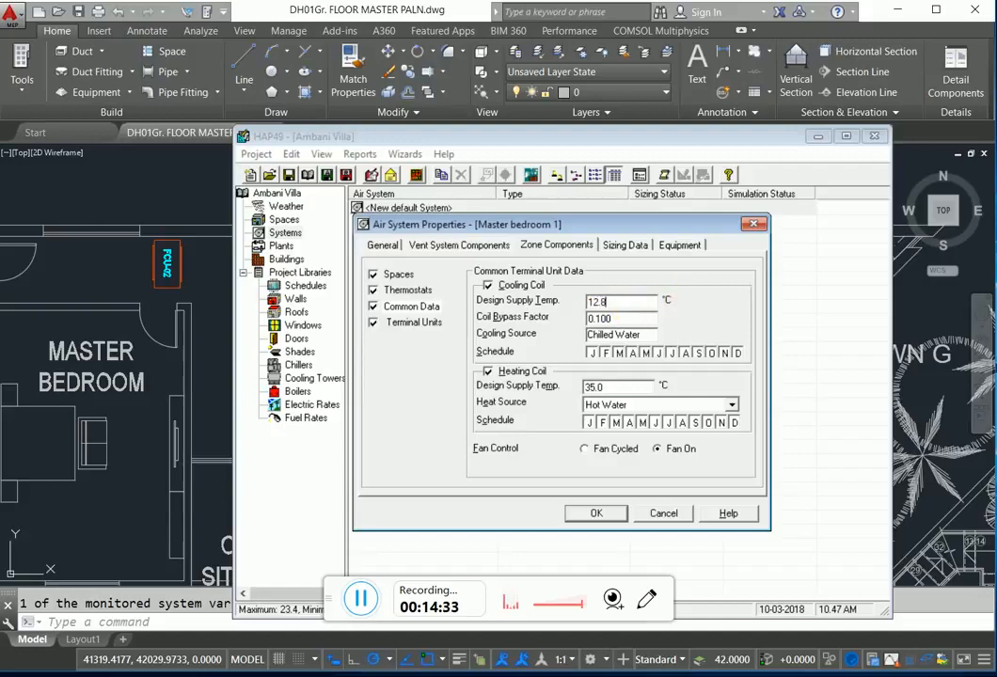
key(Tab)
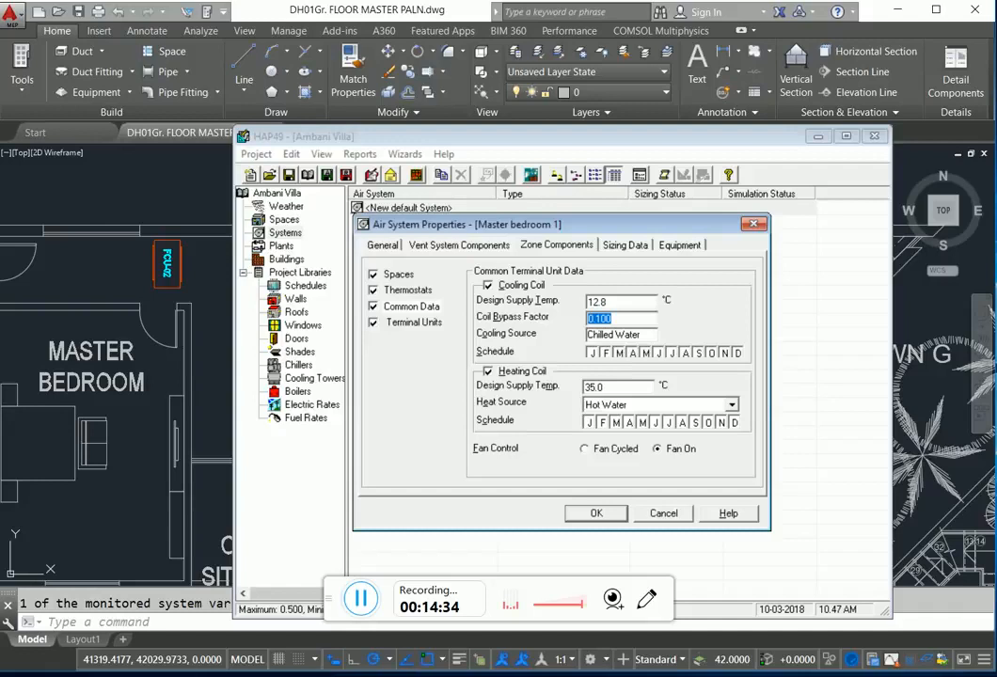
Disable the heating coil, and set the safety factors to 10% for cooling sensible and 5% for cooling latent.
click(488, 373)
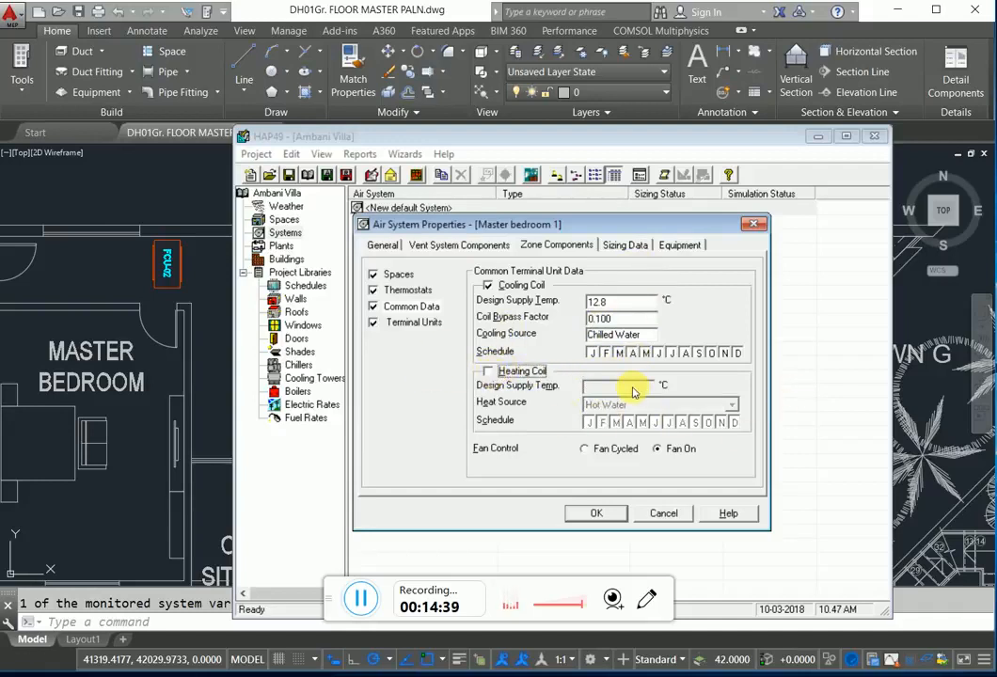
click(617, 245)
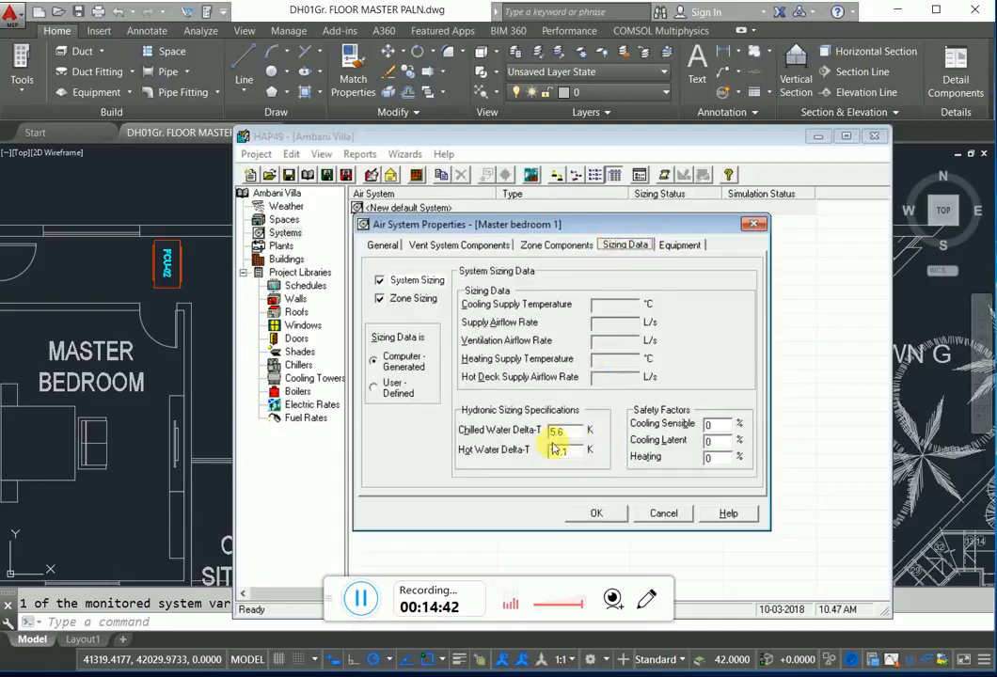
click(720, 425)
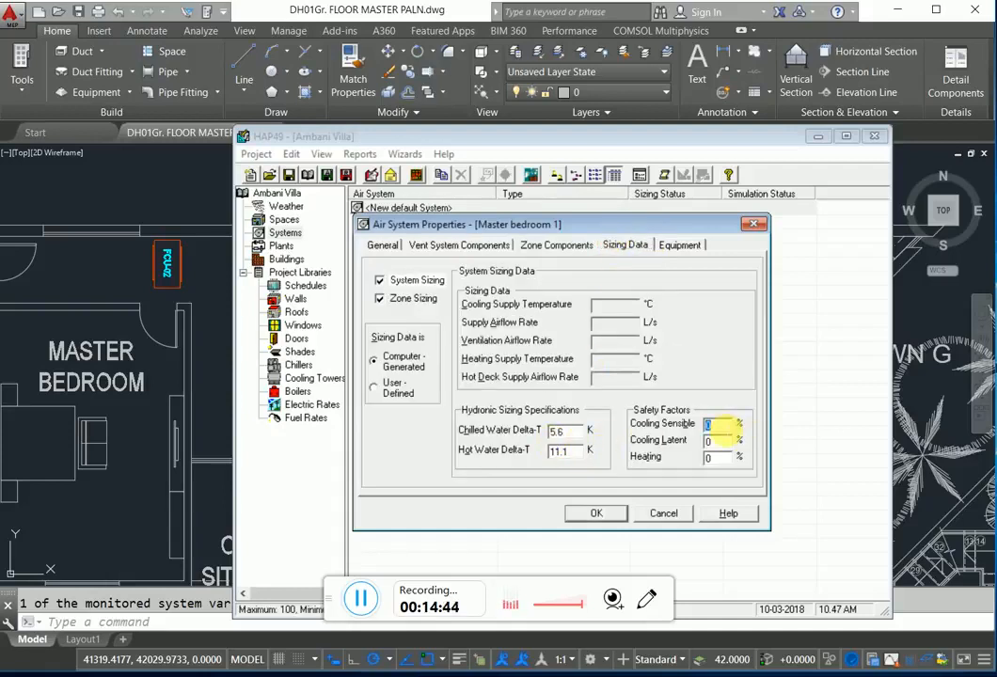
text(10)
key(Tab)
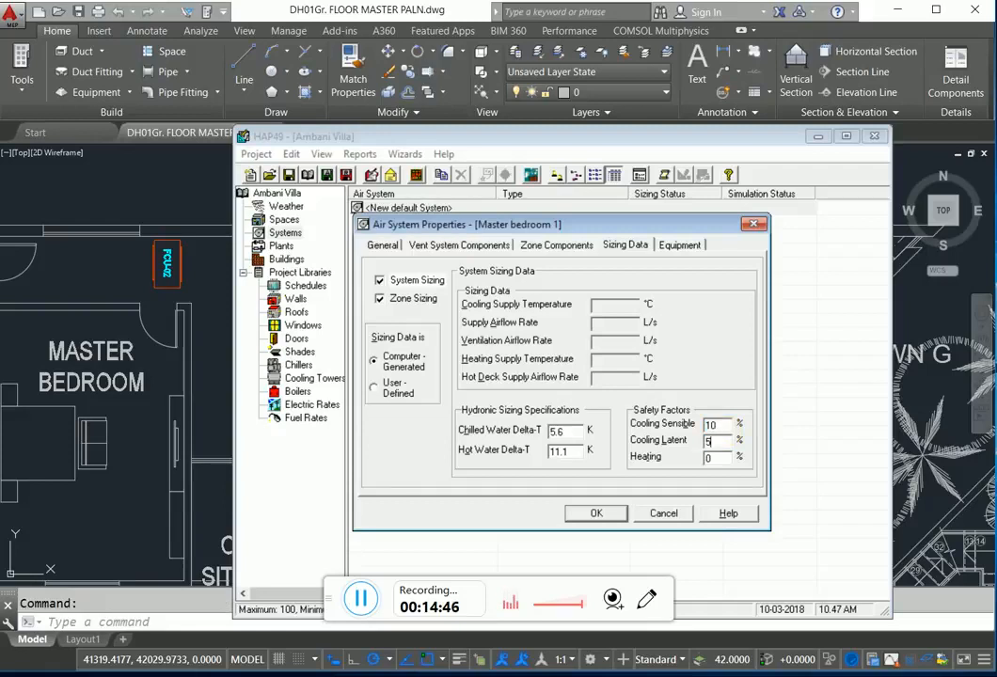
click(586, 513)
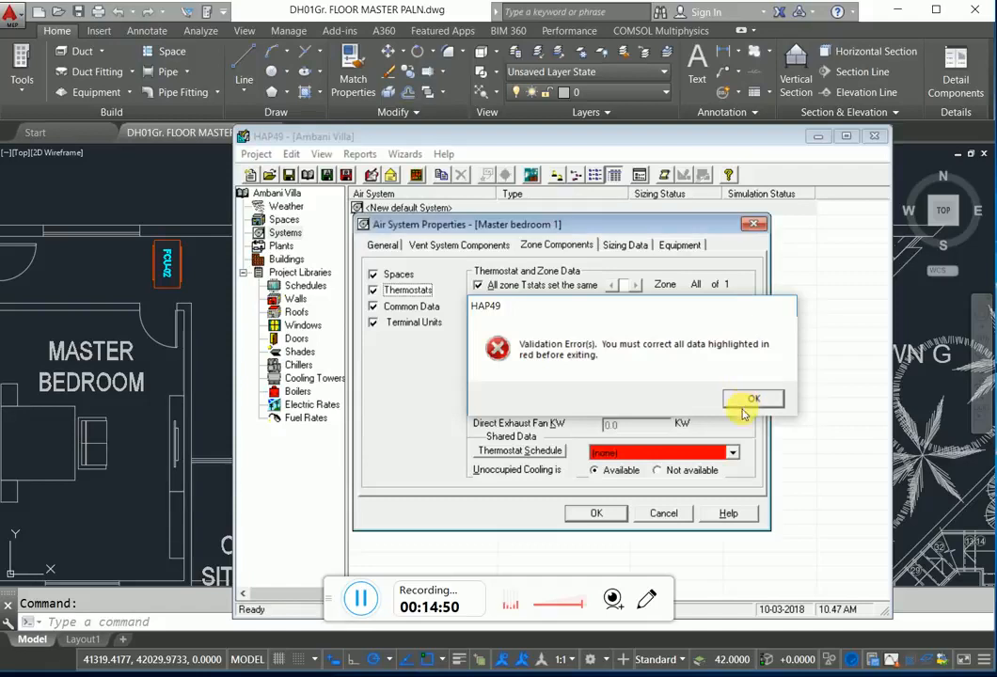
Assign Tstat as the thermostat schedule and save the Master bedroom 1 air system.
click(745, 412)
click(658, 452)
click(622, 485)
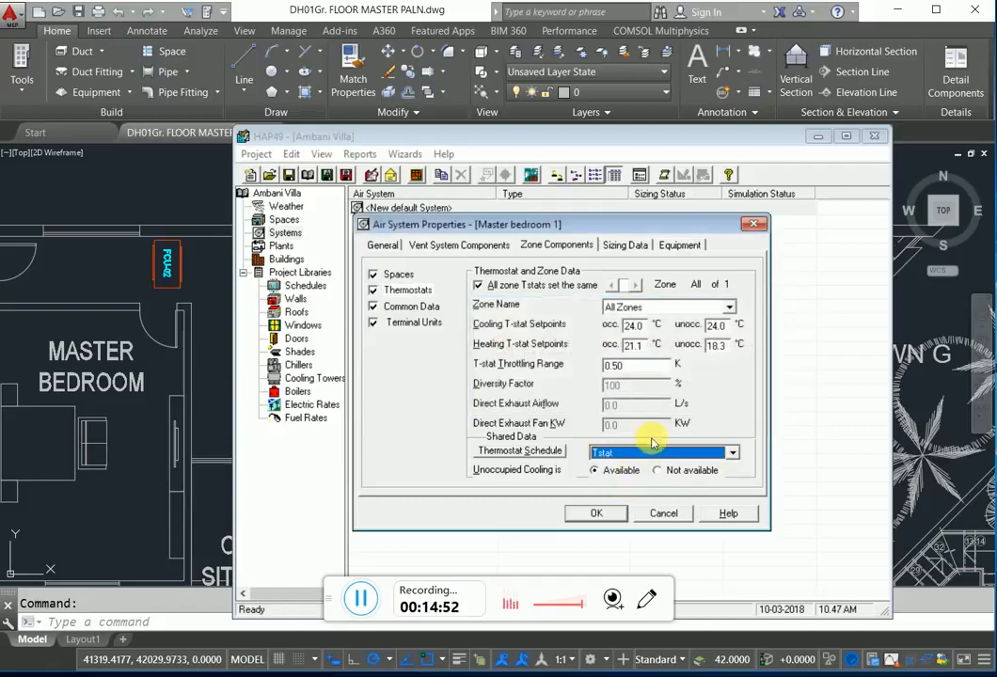
click(596, 513)
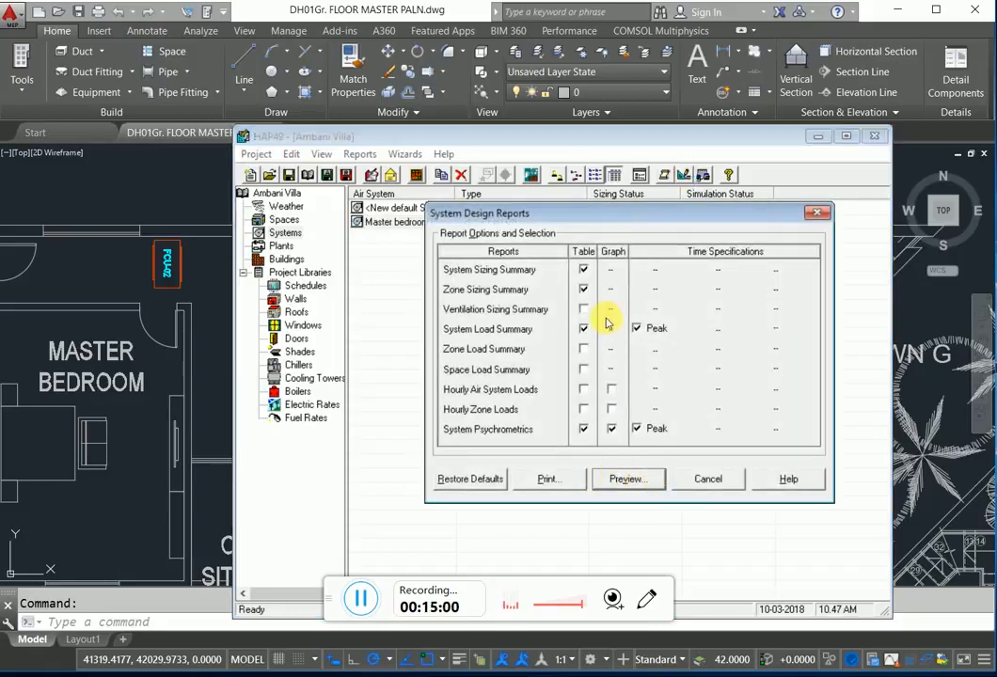
Preview the design reports without the System Load Summary and System Psychrometrics tables, and examine the air system sizing summary in an enlarged window.
click(584, 329)
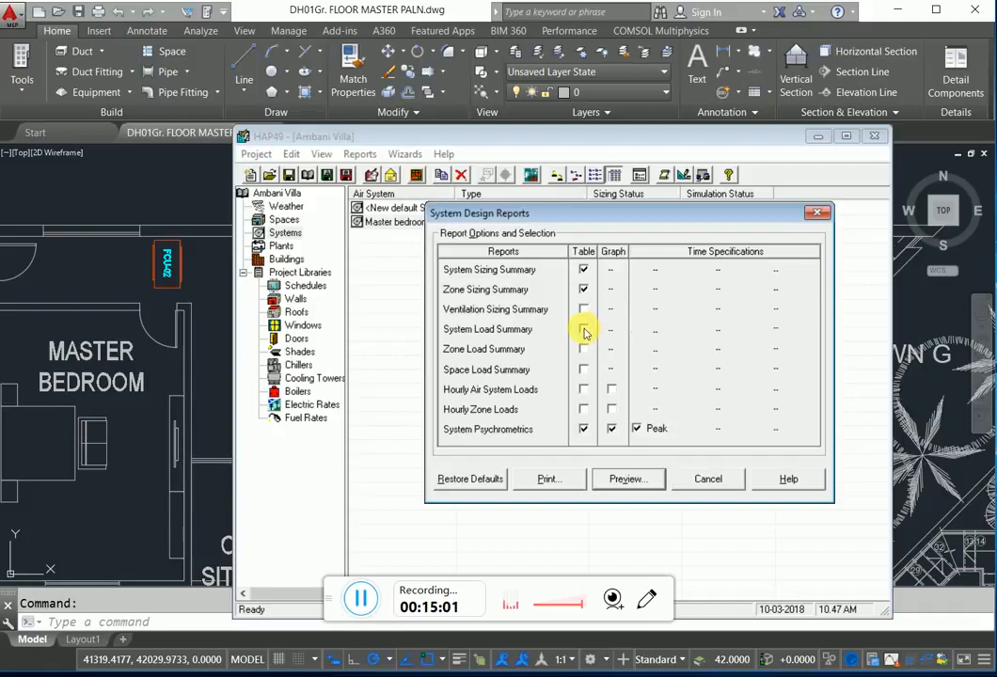
click(583, 428)
click(613, 479)
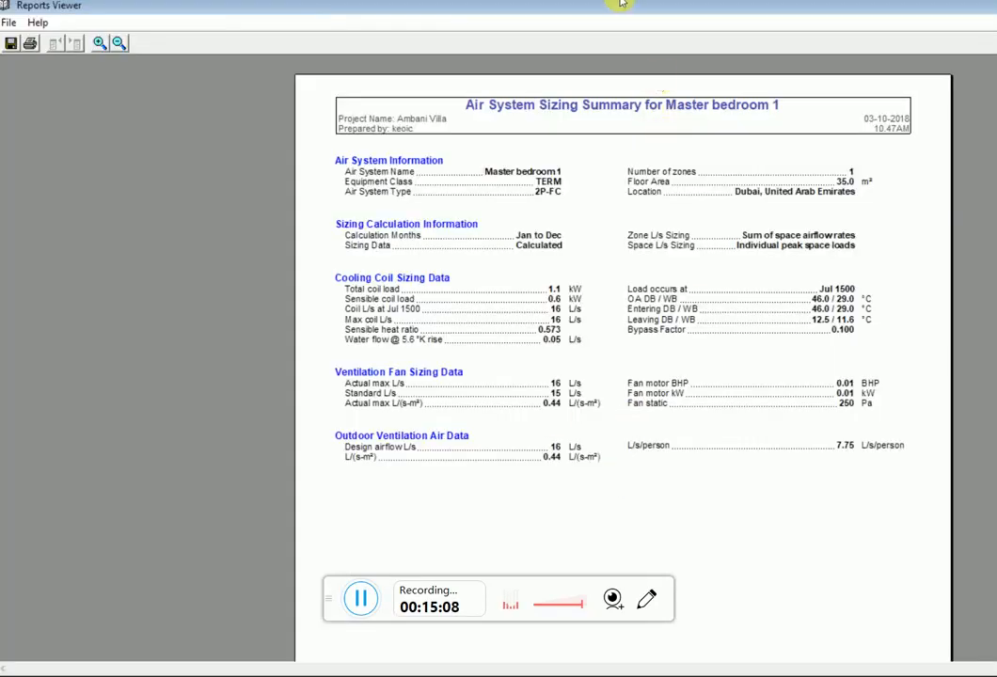
drag(628, 9, 329, 2)
double_click(458, 16)
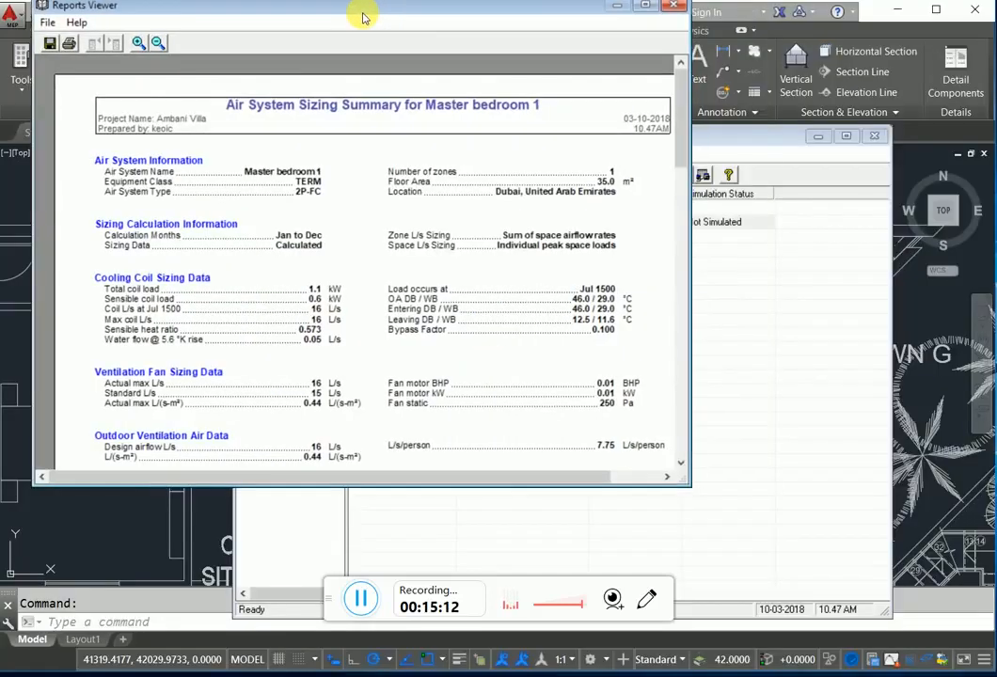
drag(694, 497, 971, 648)
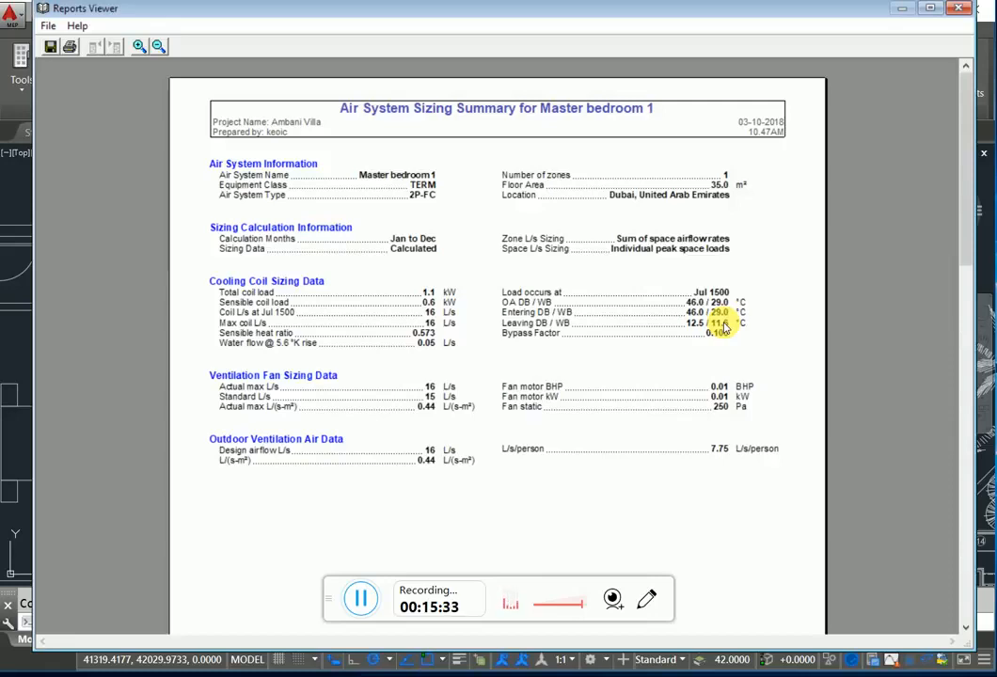
click(360, 599)
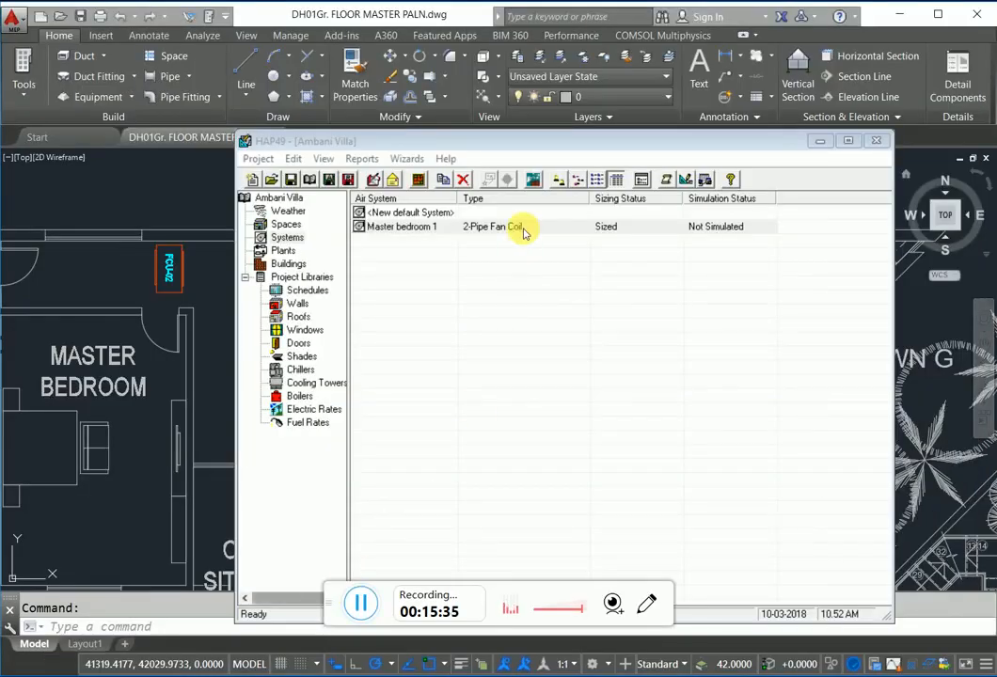
In the Master bedroom 1 system, set both cooling setpoints to 24 °C, the occupied heating setpoint to 18.3 °C and the throttling range to 0.5 K.
double_click(422, 233)
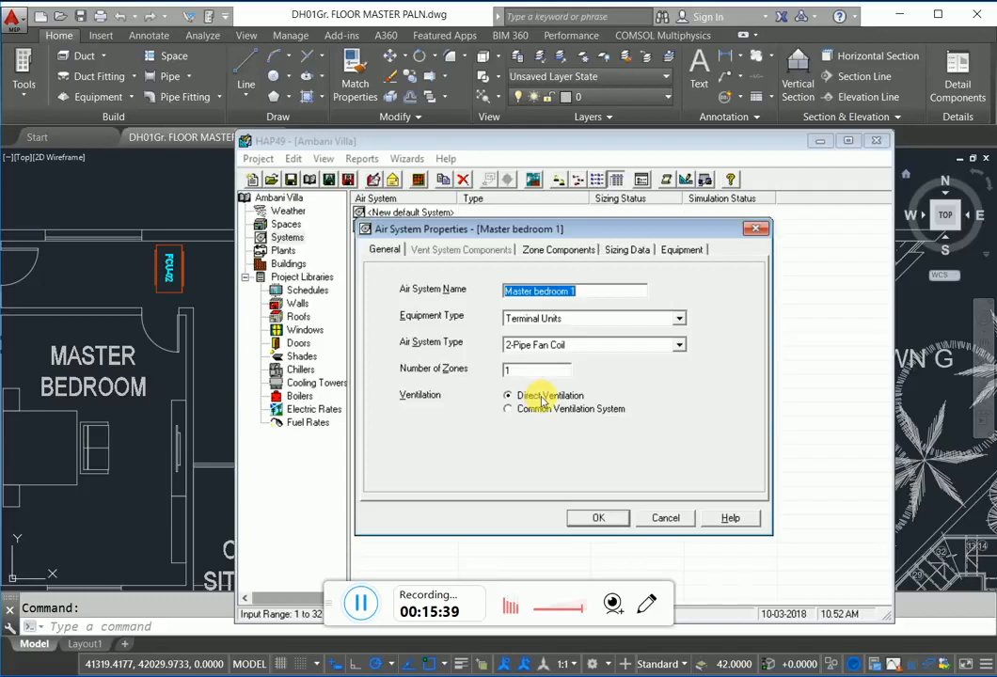
click(401, 250)
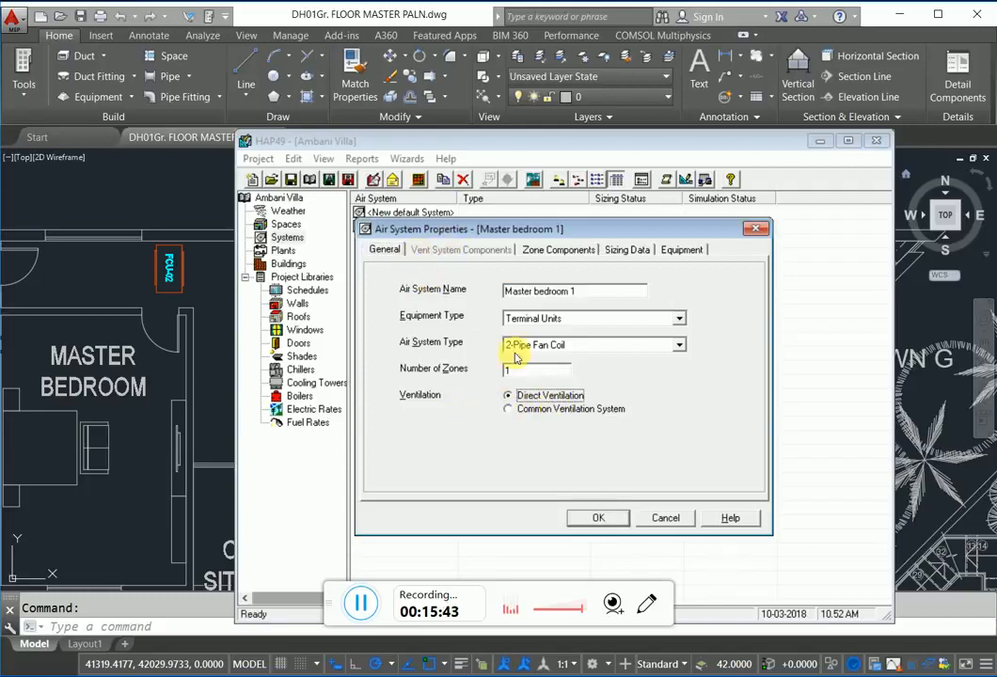
click(552, 250)
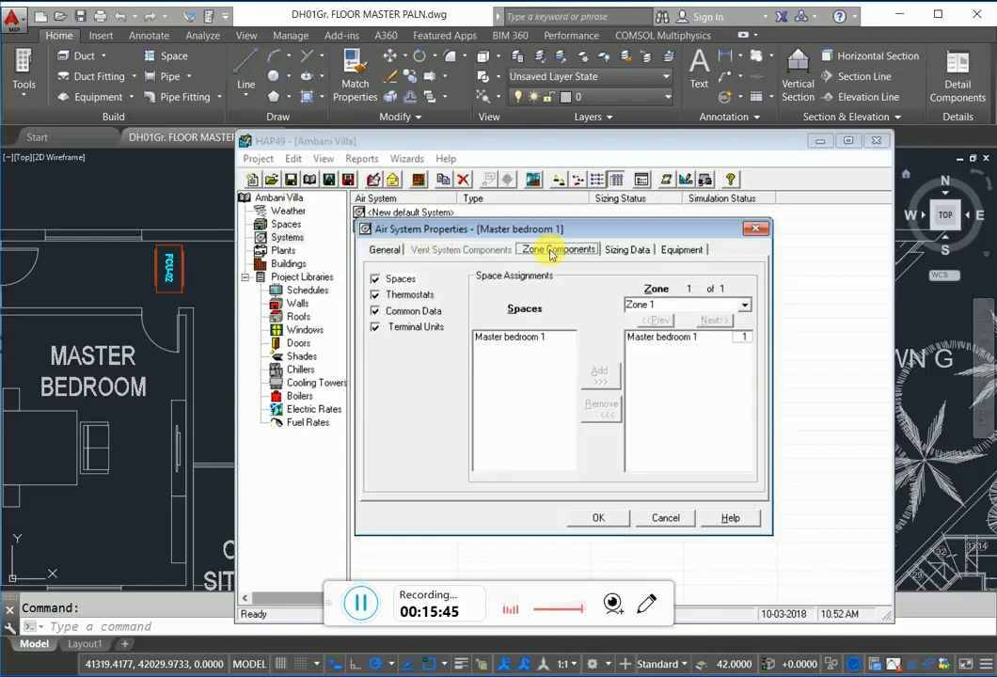
click(404, 280)
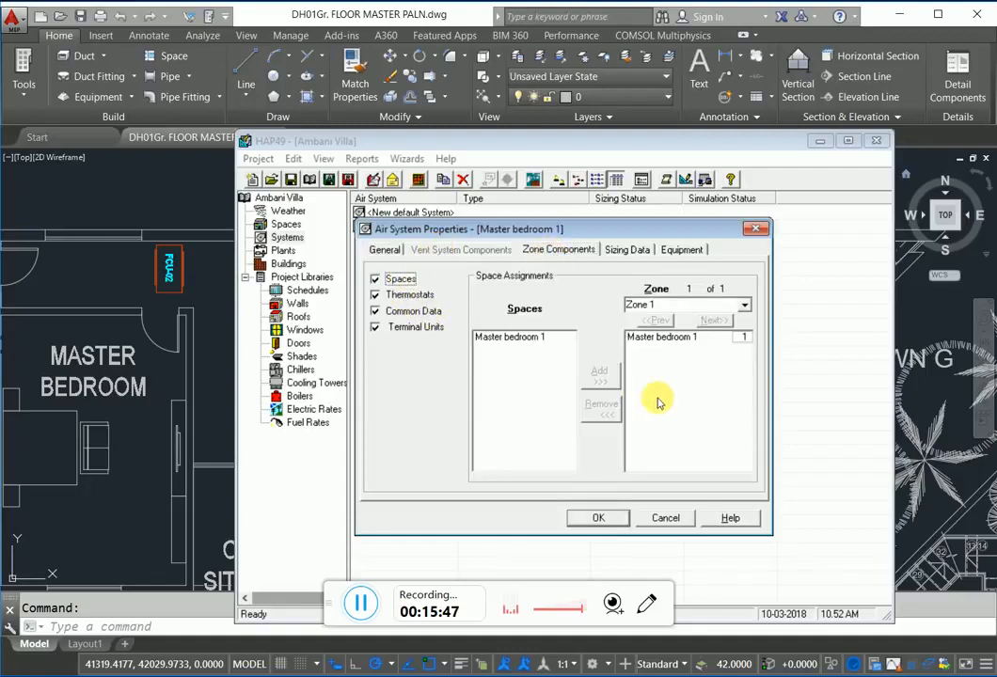
click(409, 294)
double_click(640, 331)
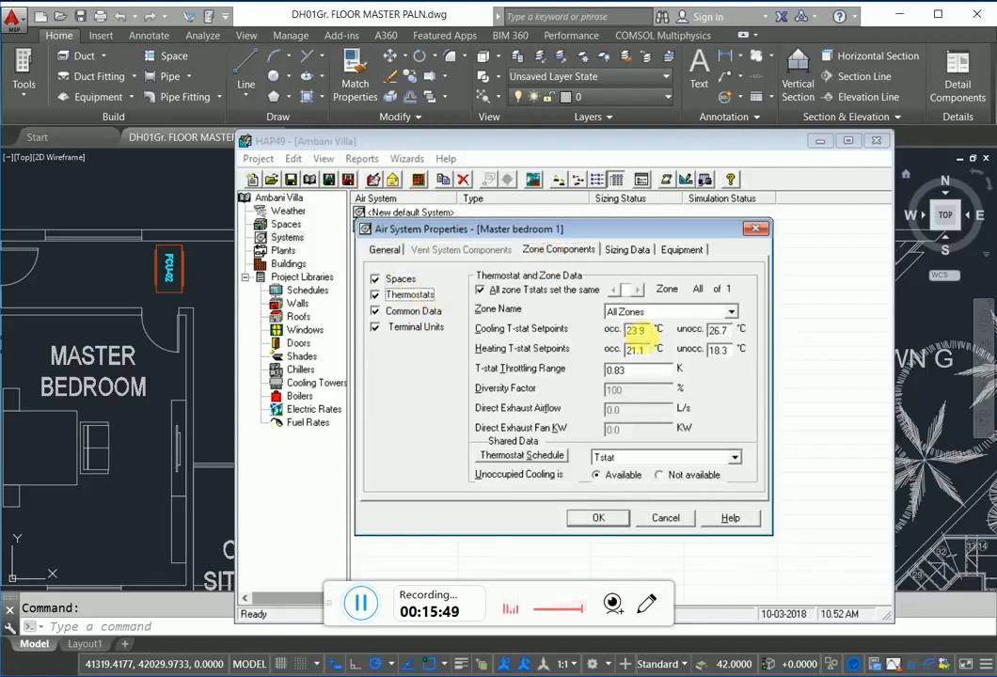
text(24)
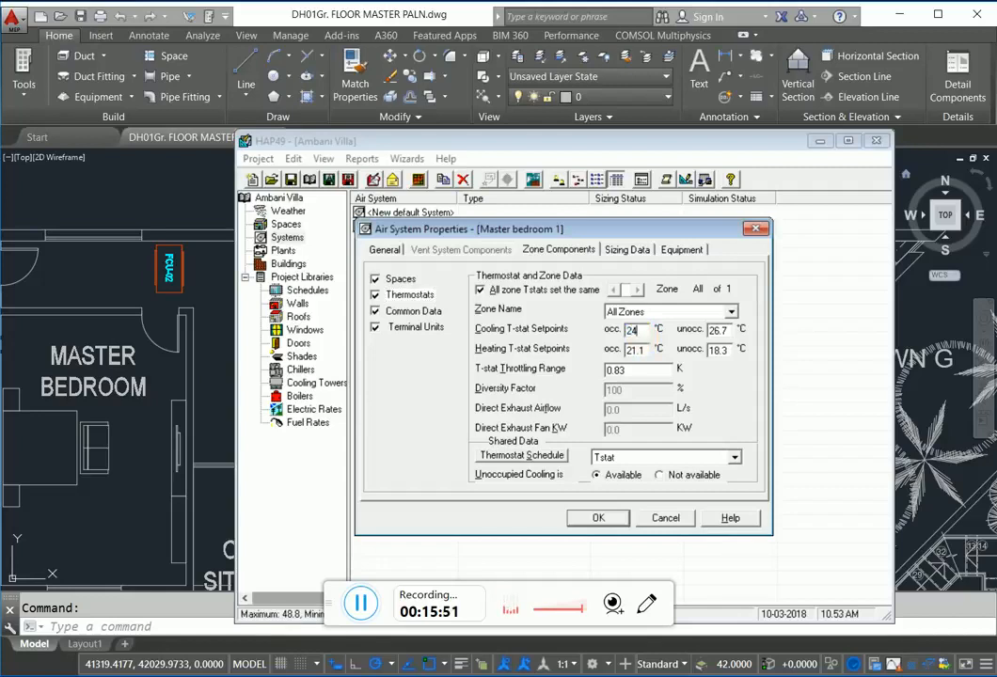
key(Tab)
key(Tab)
key(Tab)
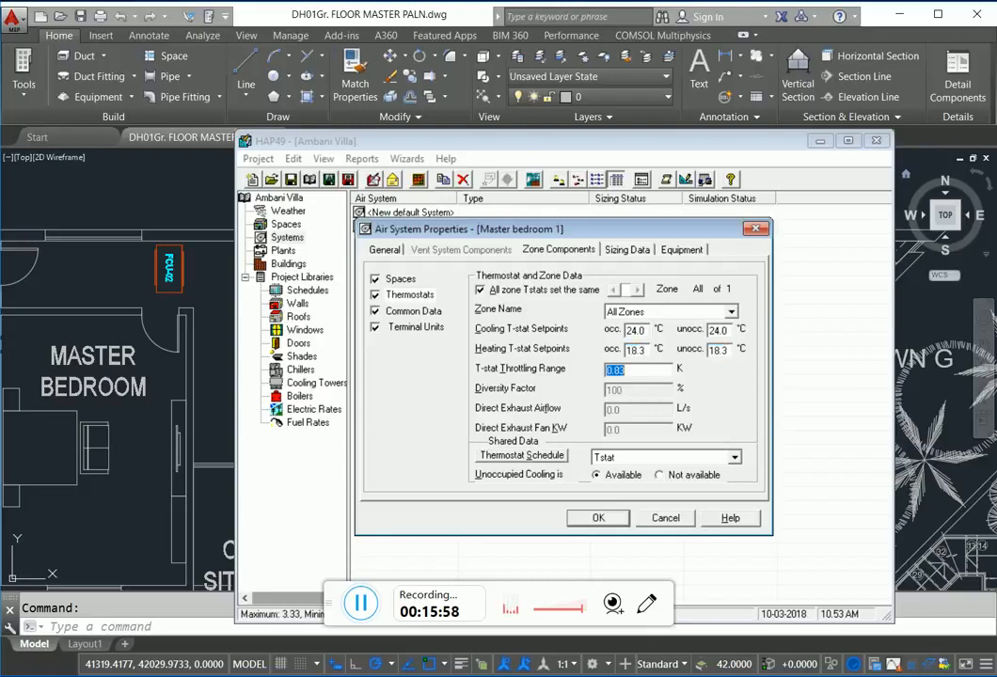
text(0.5)
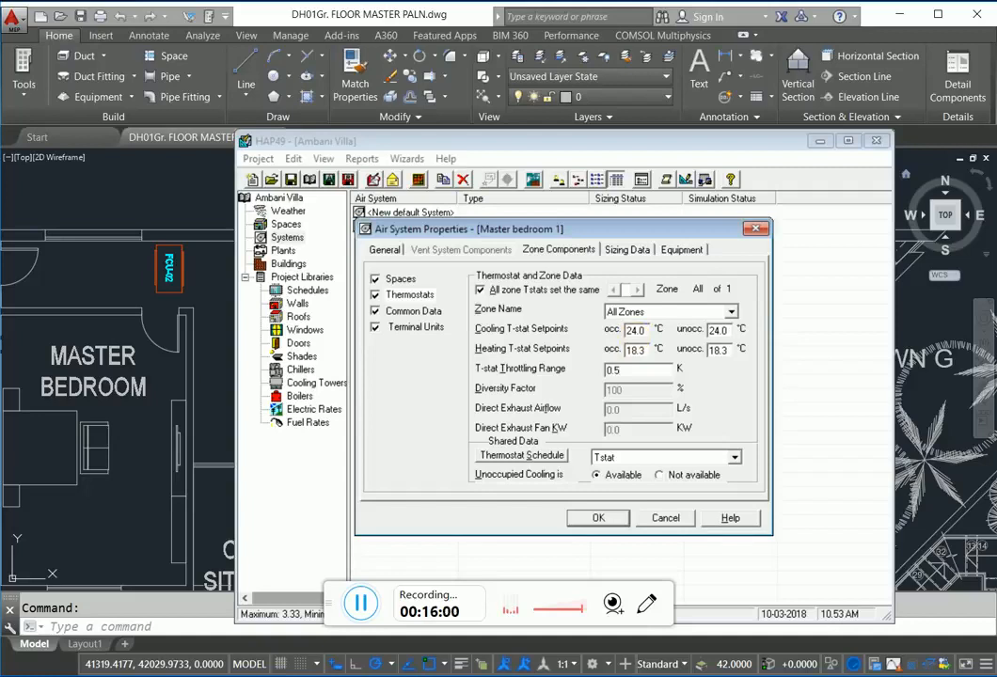
click(599, 518)
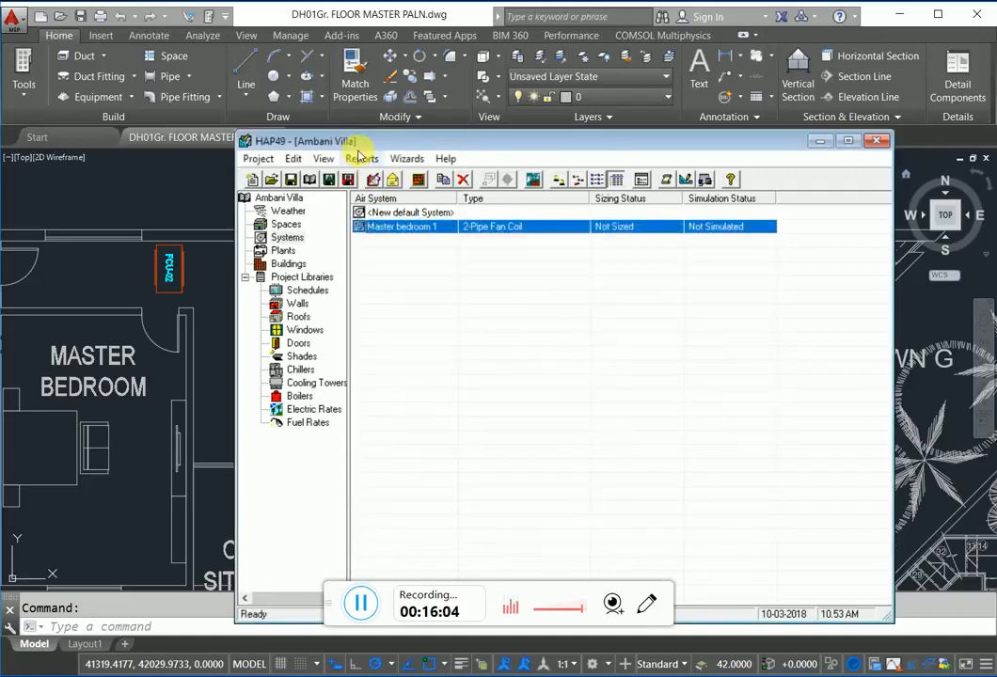
Switch the measurement units to English in the program preferences.
click(322, 159)
click(365, 298)
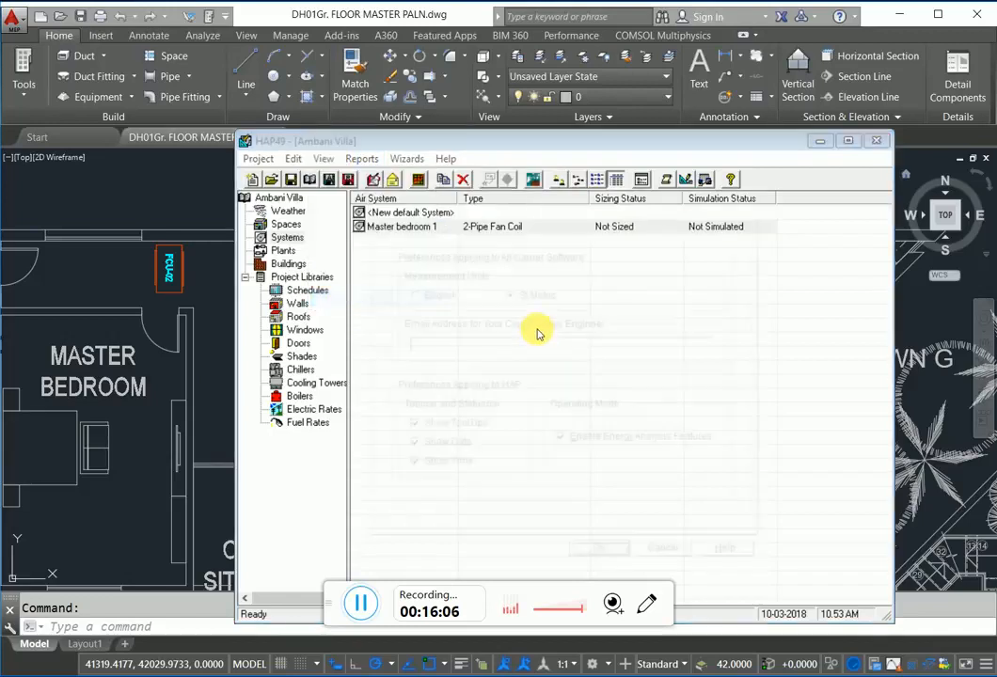
click(606, 557)
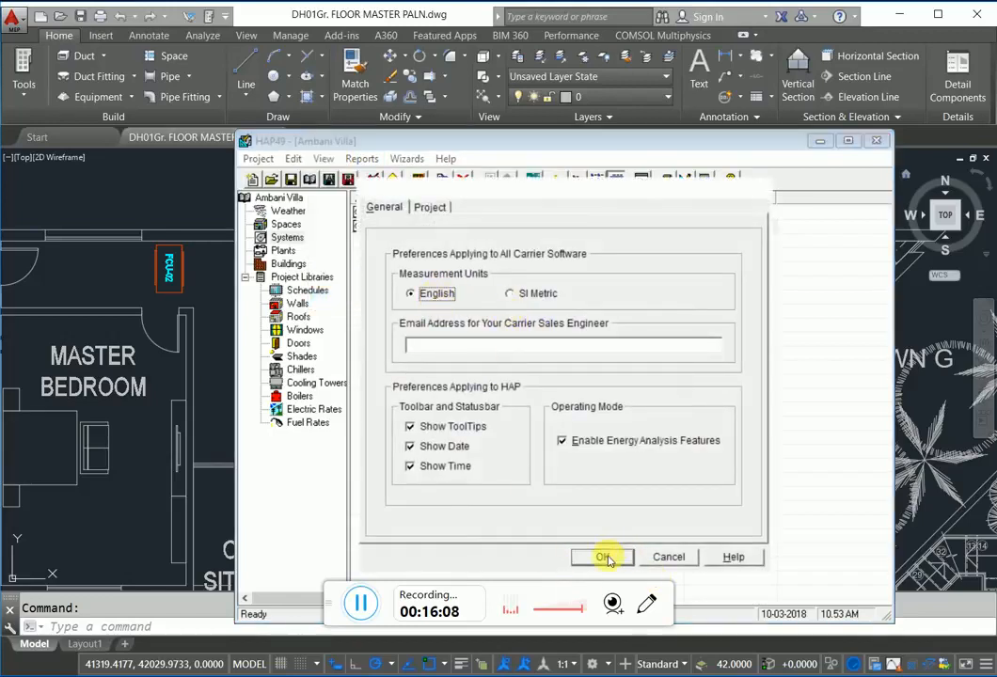
Reopen the Master bedroom 1 system and set the thermostat throttling range to 0.5 °F.
double_click(381, 240)
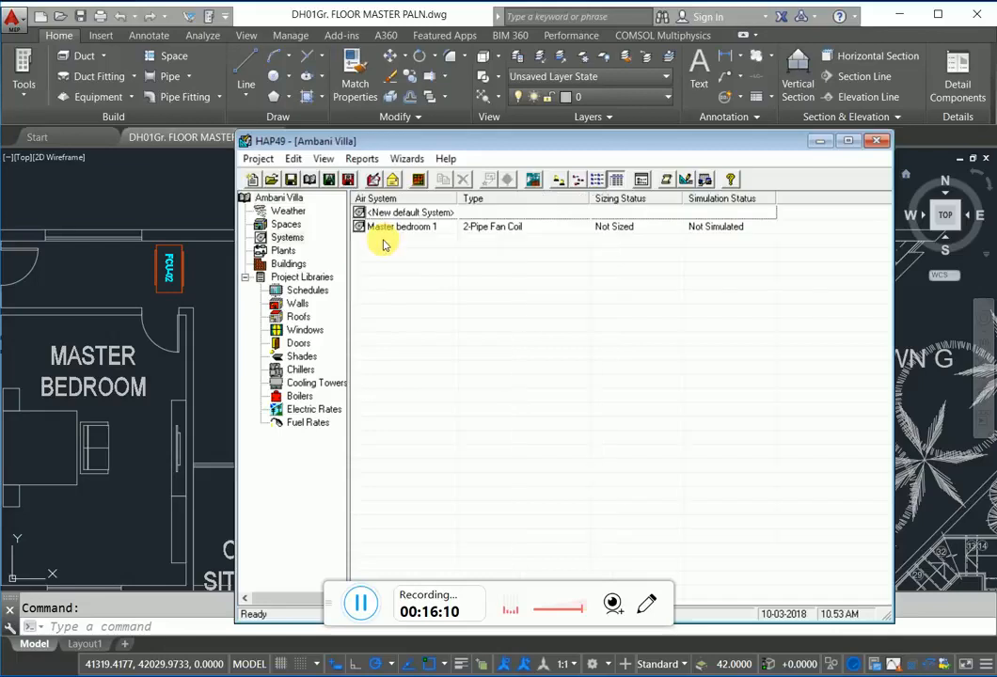
click(420, 230)
double_click(420, 230)
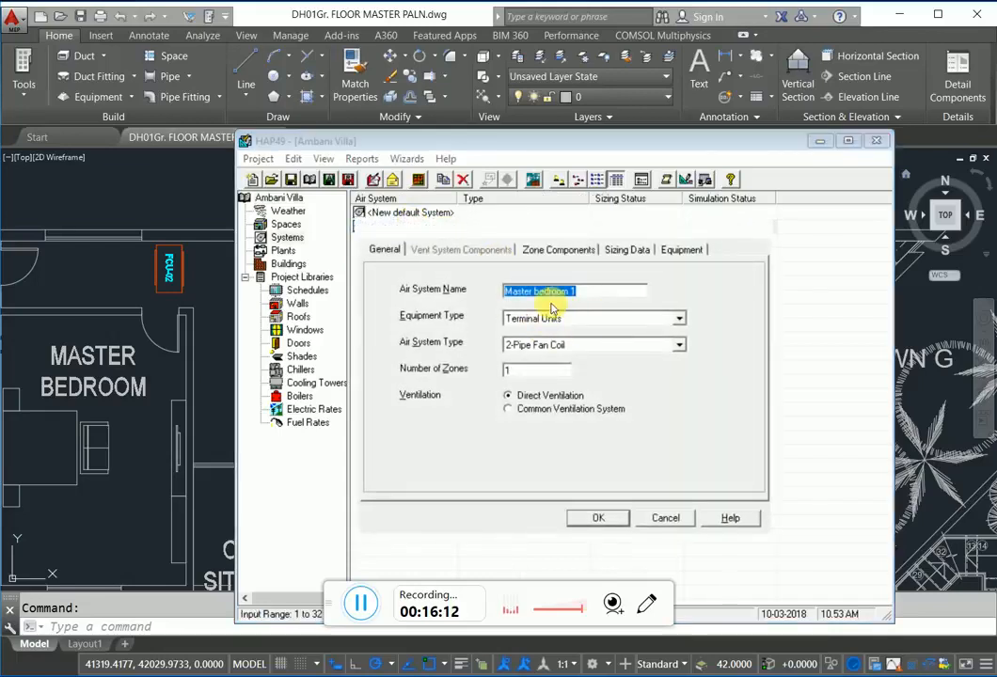
click(542, 252)
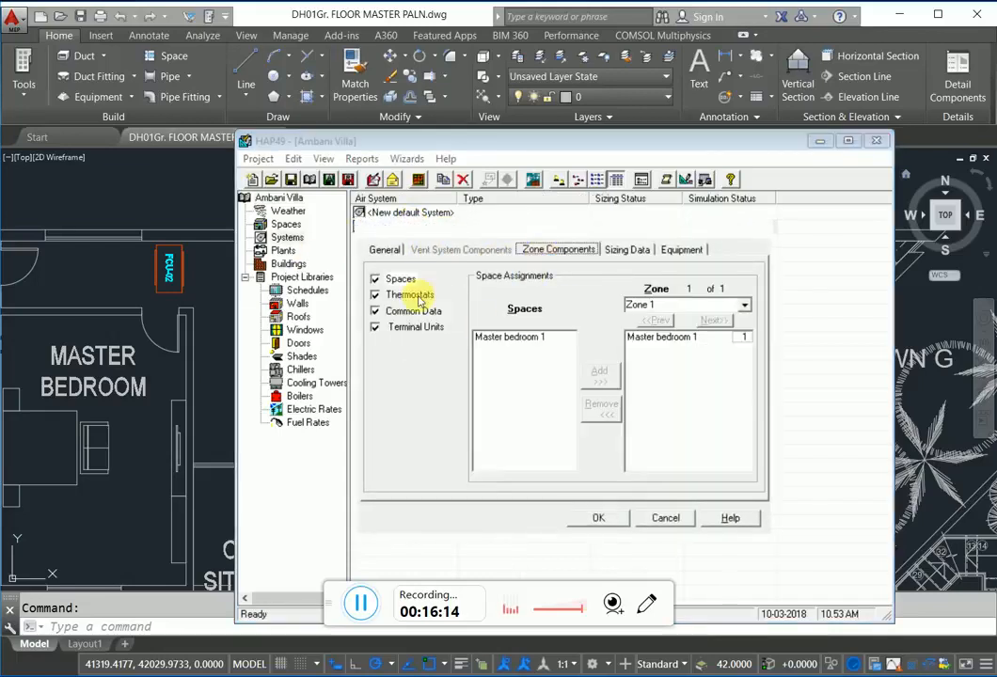
click(410, 294)
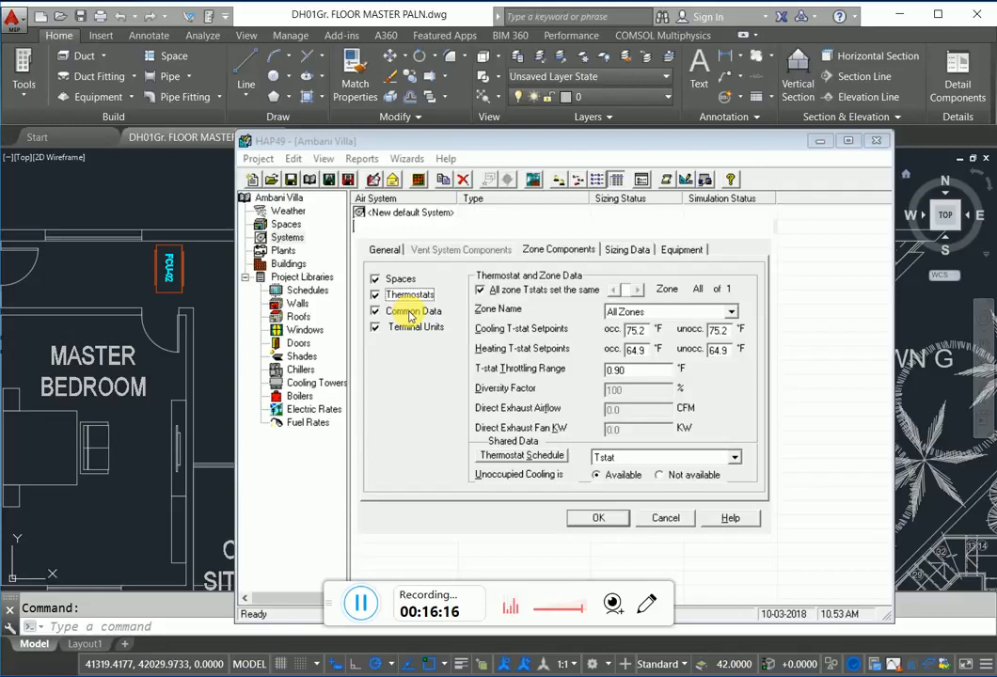
click(643, 373)
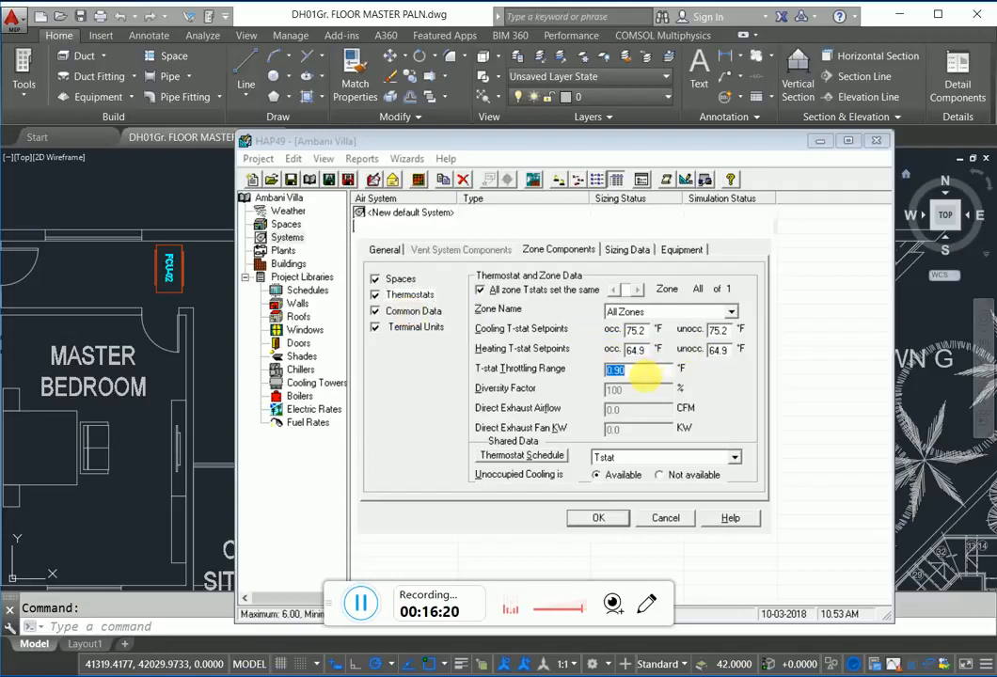
text(0)
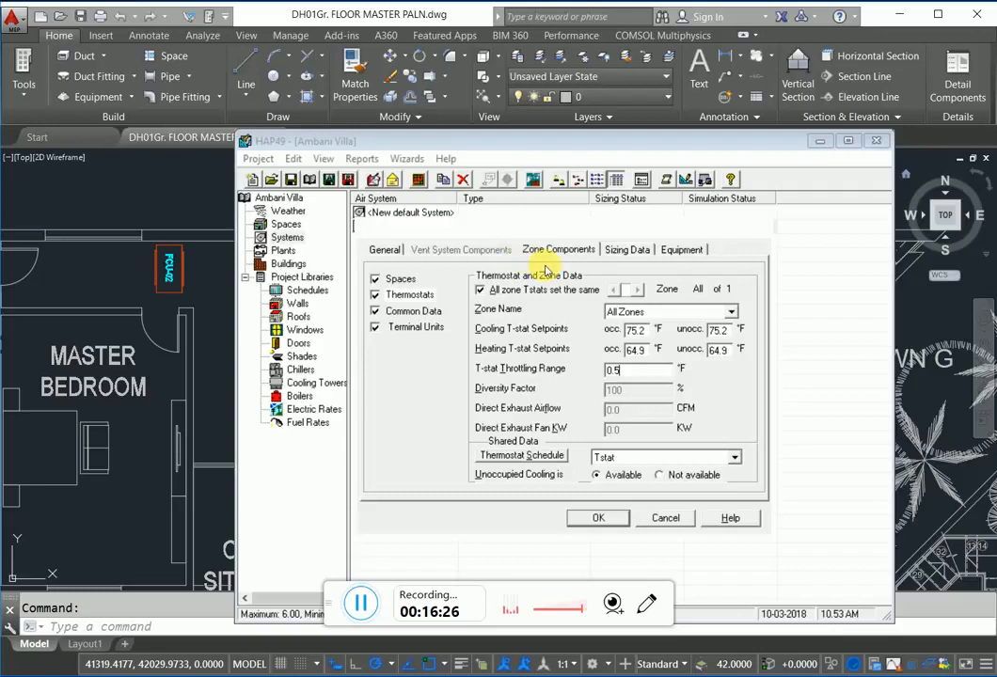
Change the heating coil's heat source to Electric Resistance in the common terminal unit data.
click(413, 310)
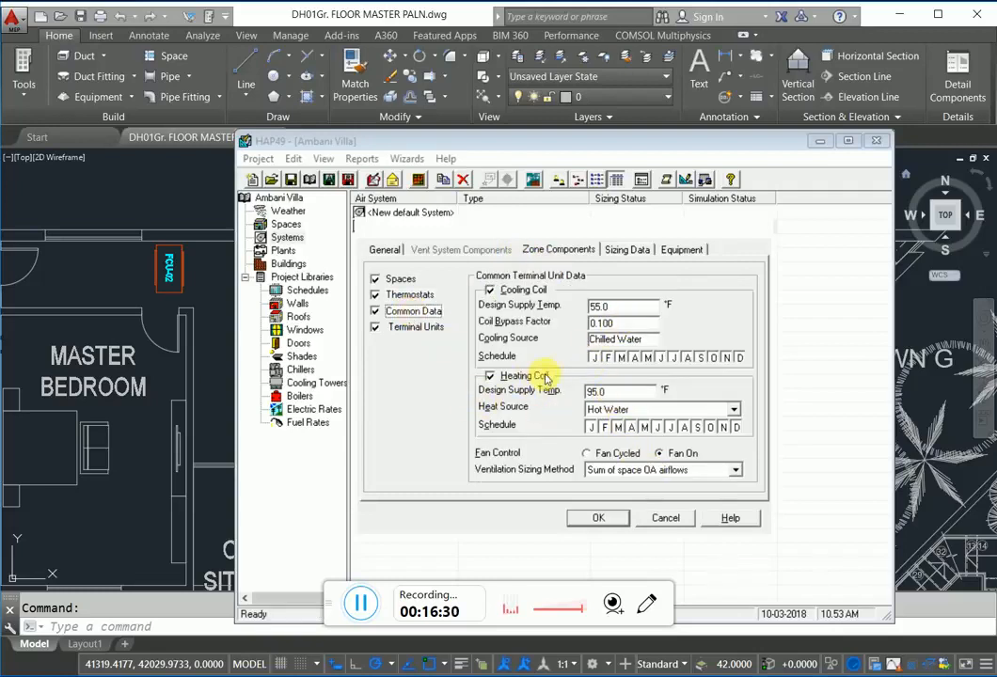
click(652, 404)
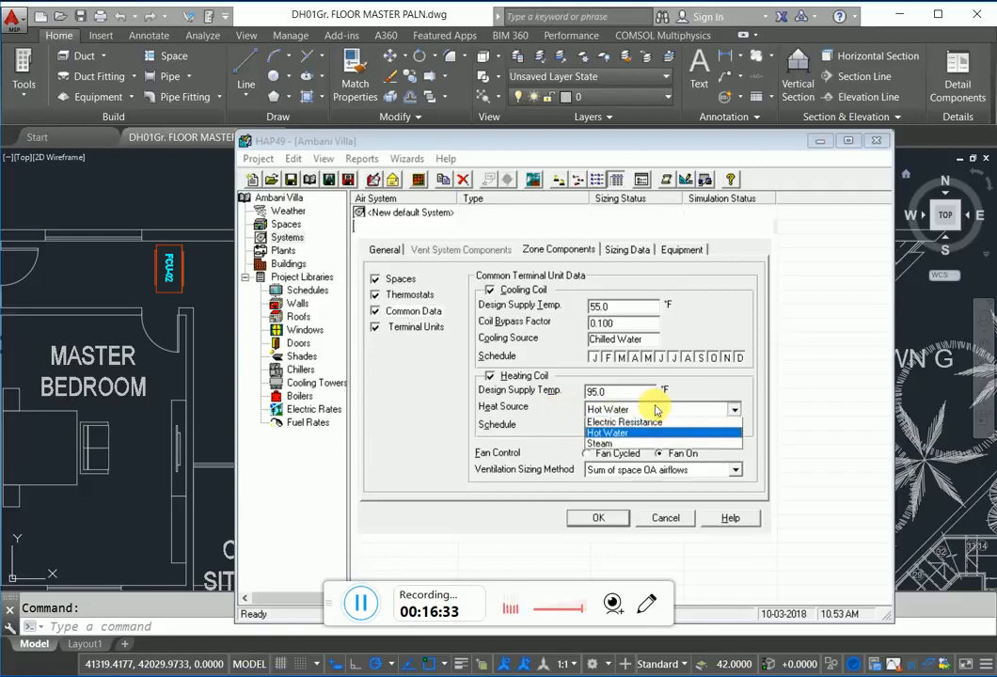
click(618, 431)
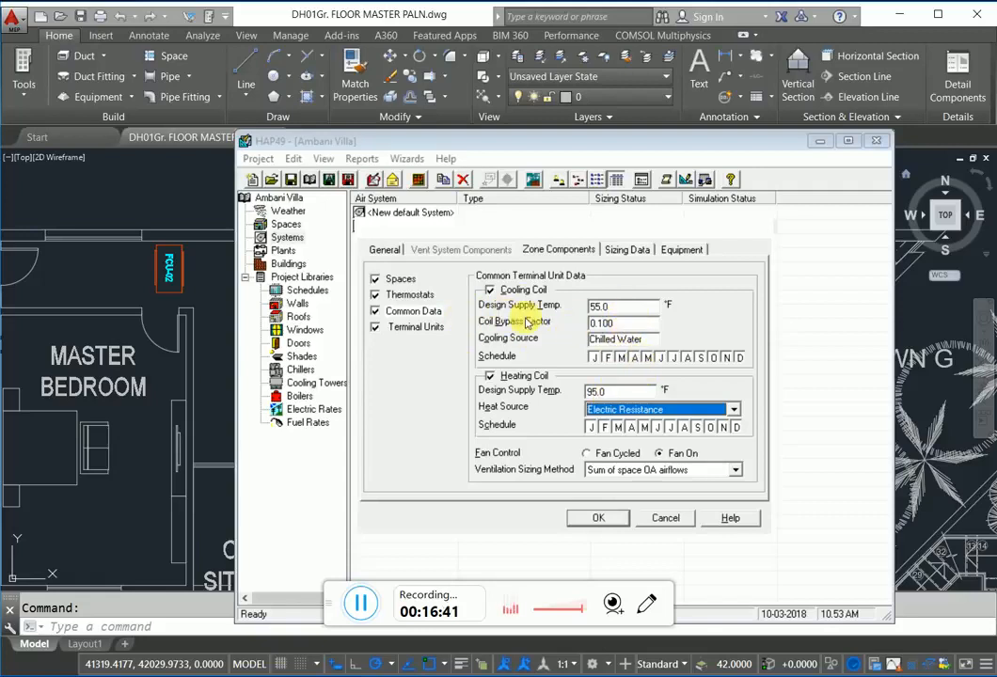
Set the fan coil terminal unit's total static to 1 in. wg.
click(413, 328)
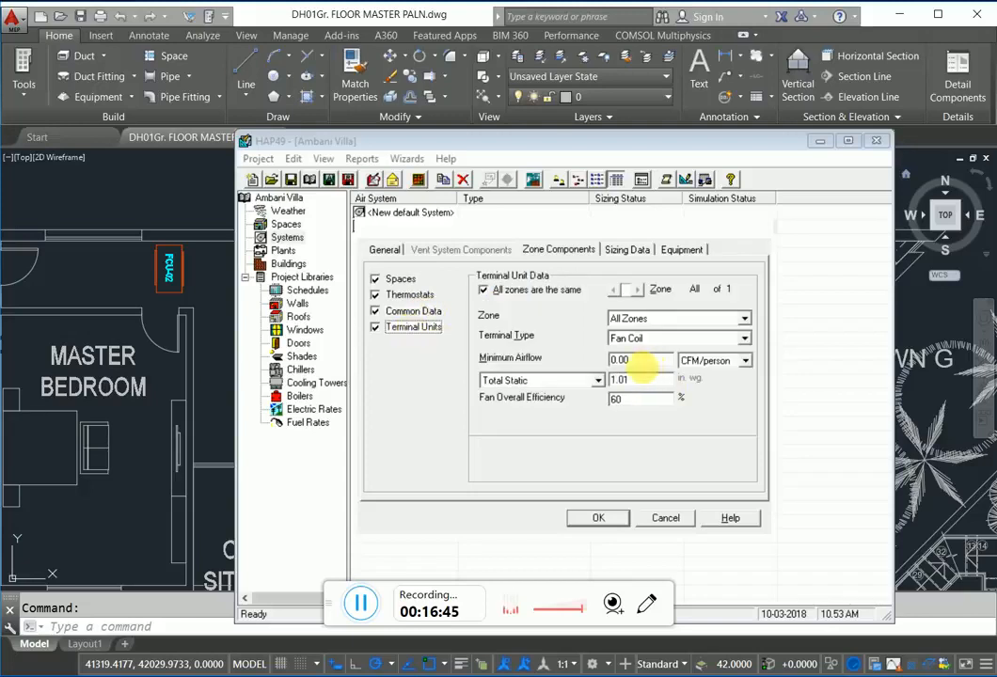
click(644, 385)
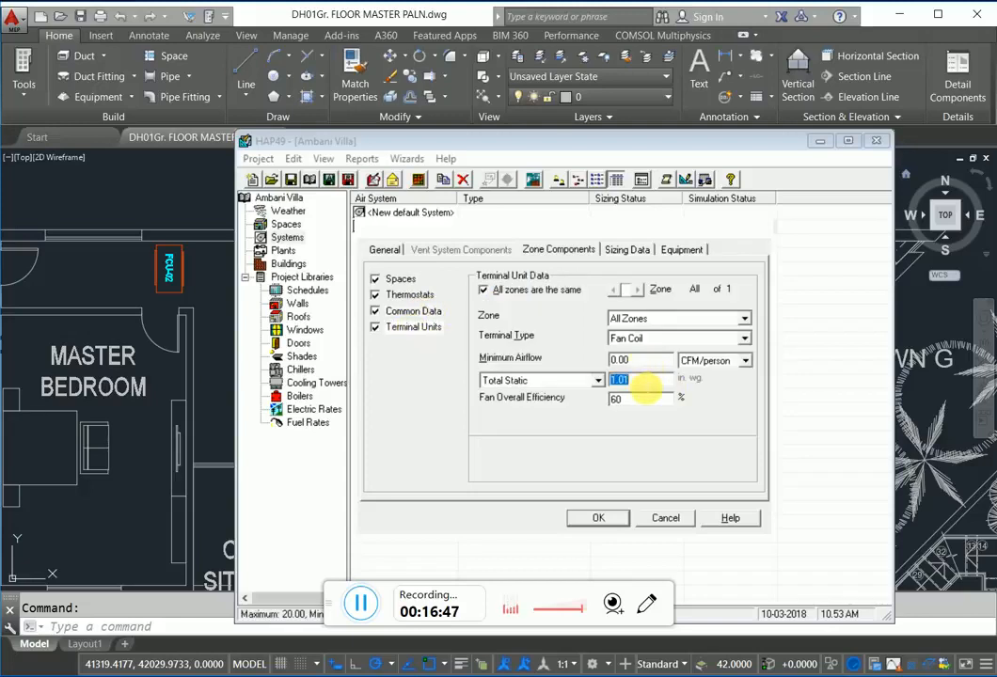
text(1)
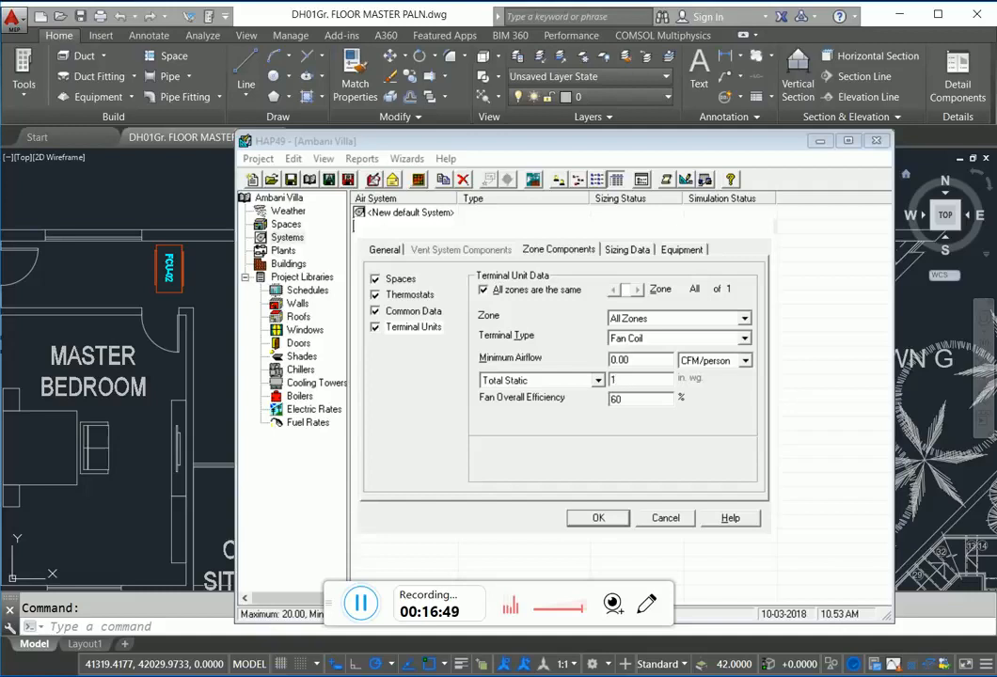
Set the terminal unit's fan overall efficiency to 75%, check the hydronic sizing specifications, and save the Master bedroom 1 system.
key(Tab)
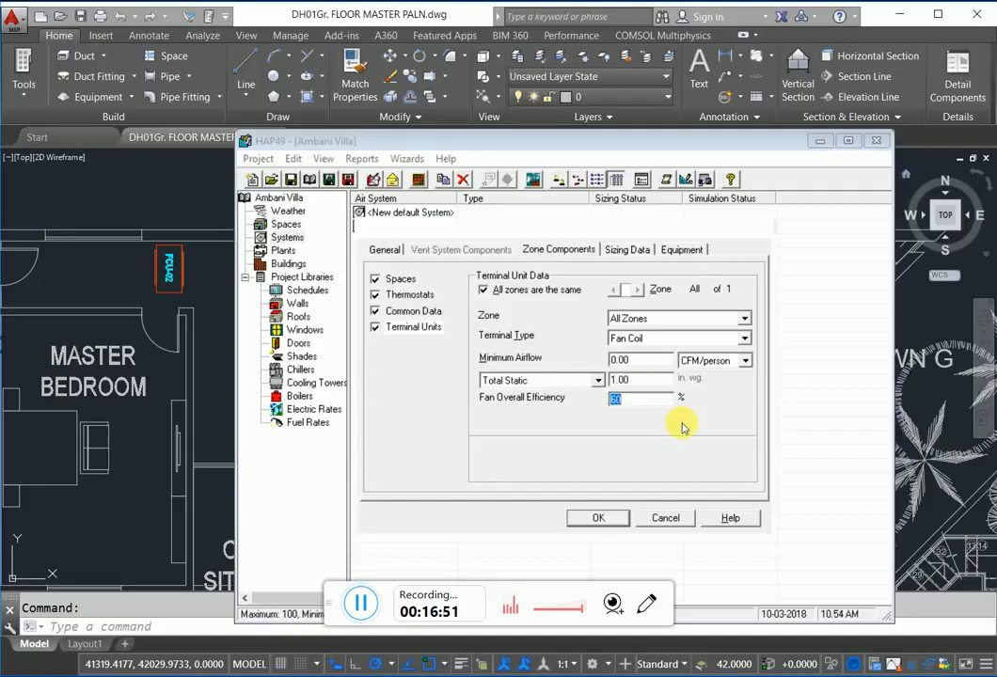
text(75)
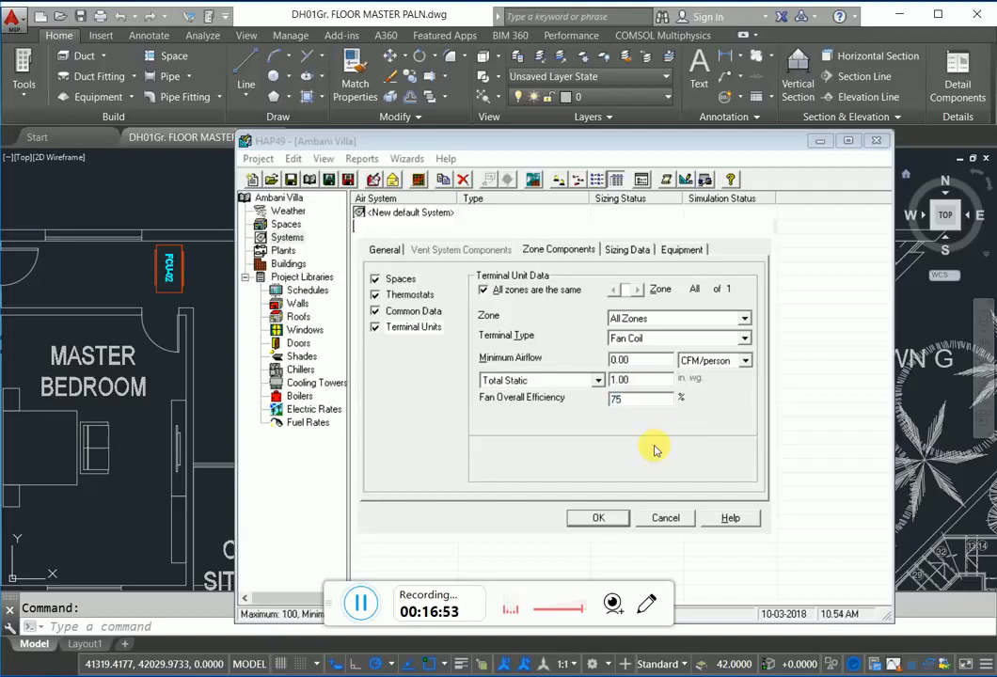
click(556, 248)
click(629, 250)
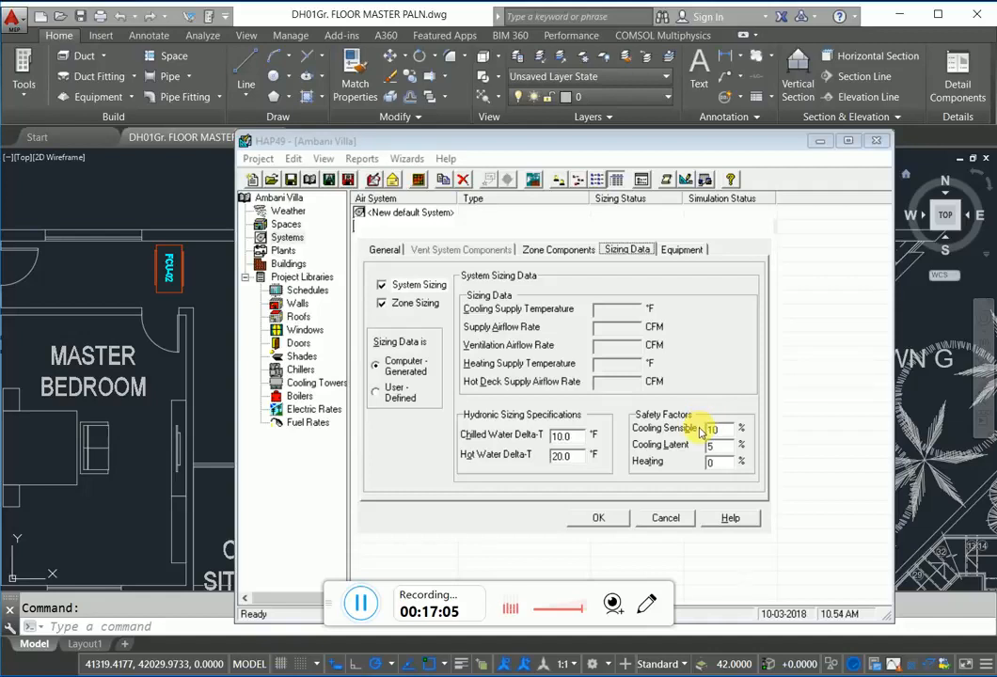
double_click(567, 436)
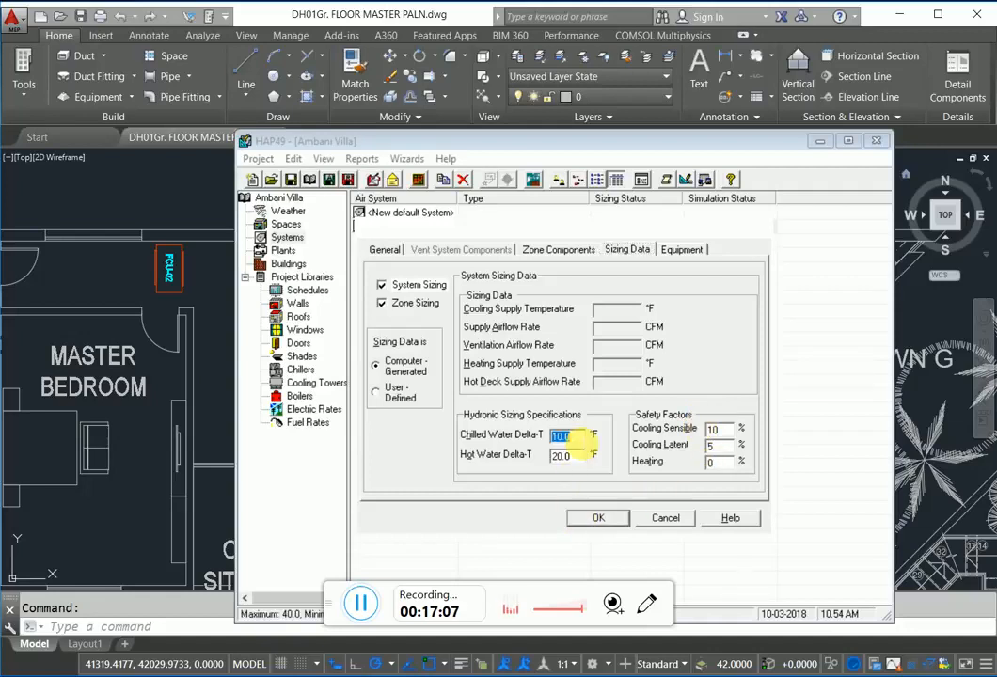
click(612, 519)
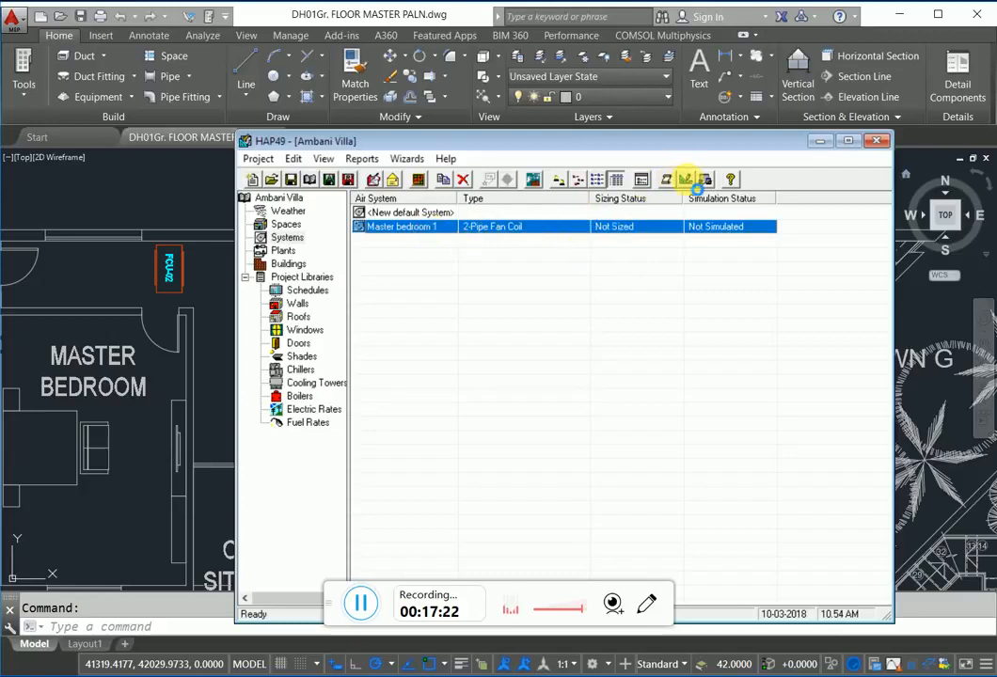
Preview the system design reports with only the System Sizing Summary and Zone Sizing Summary tables, leaving out the psychrometrics graph.
click(694, 184)
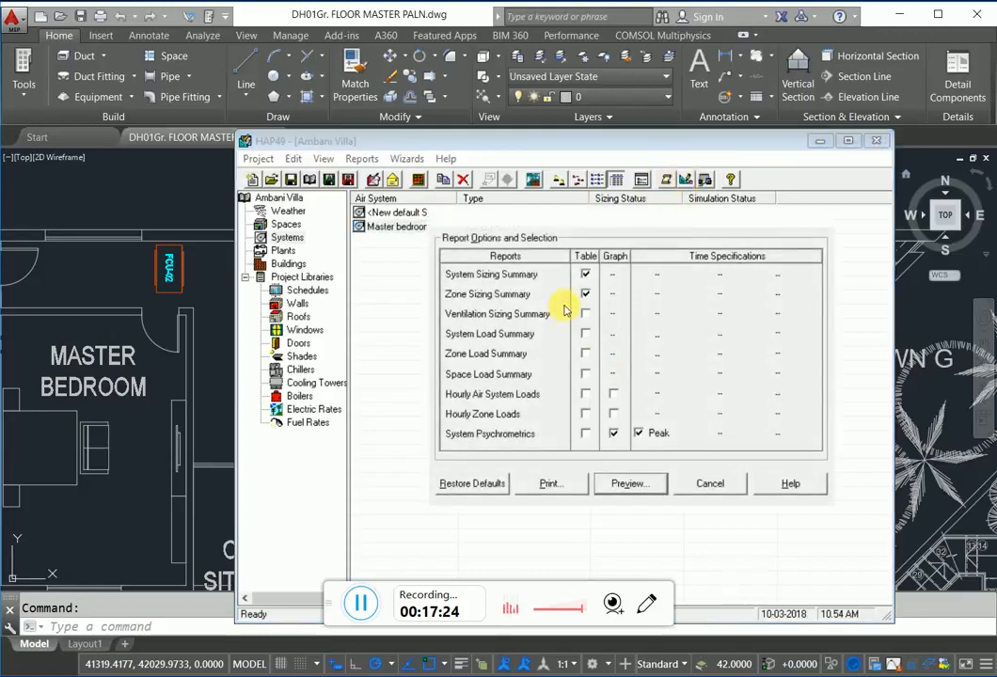
click(612, 435)
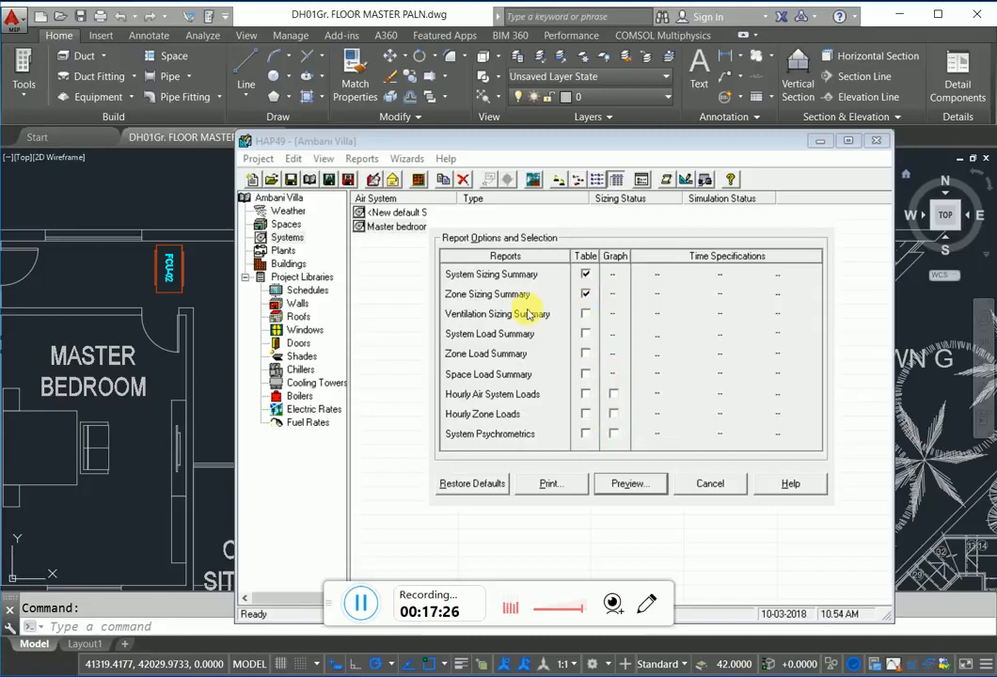
click(619, 485)
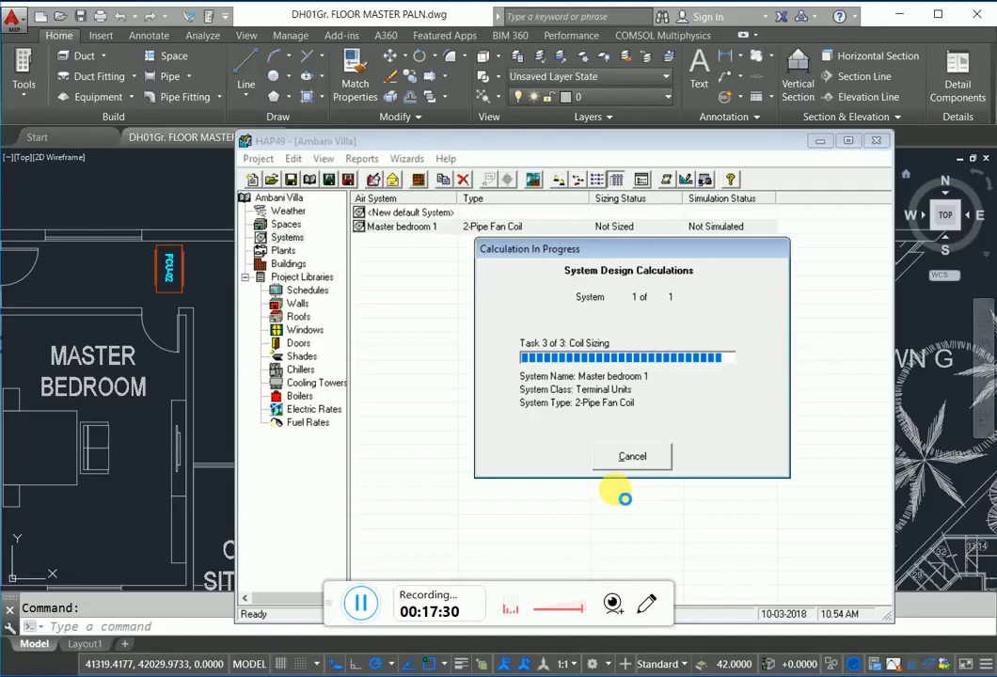
Examine the Zone Sizing Summary's coil loads, airflows and water flow for Master bedroom 1, resizing the report window to fit the full tables.
scroll(588, 414, down, 10)
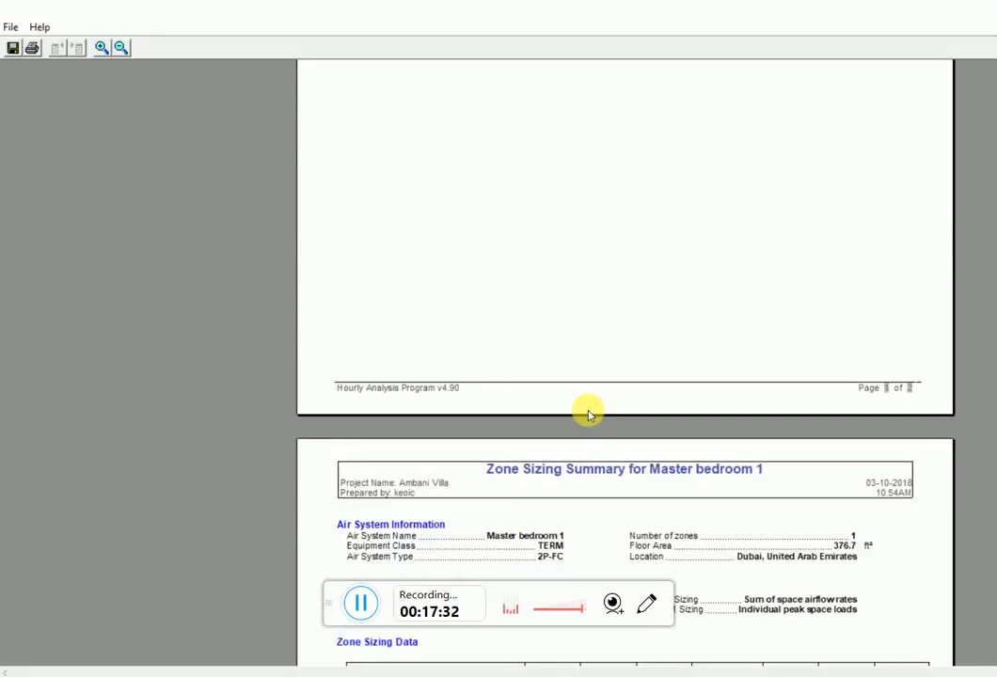
scroll(588, 414, down, 3)
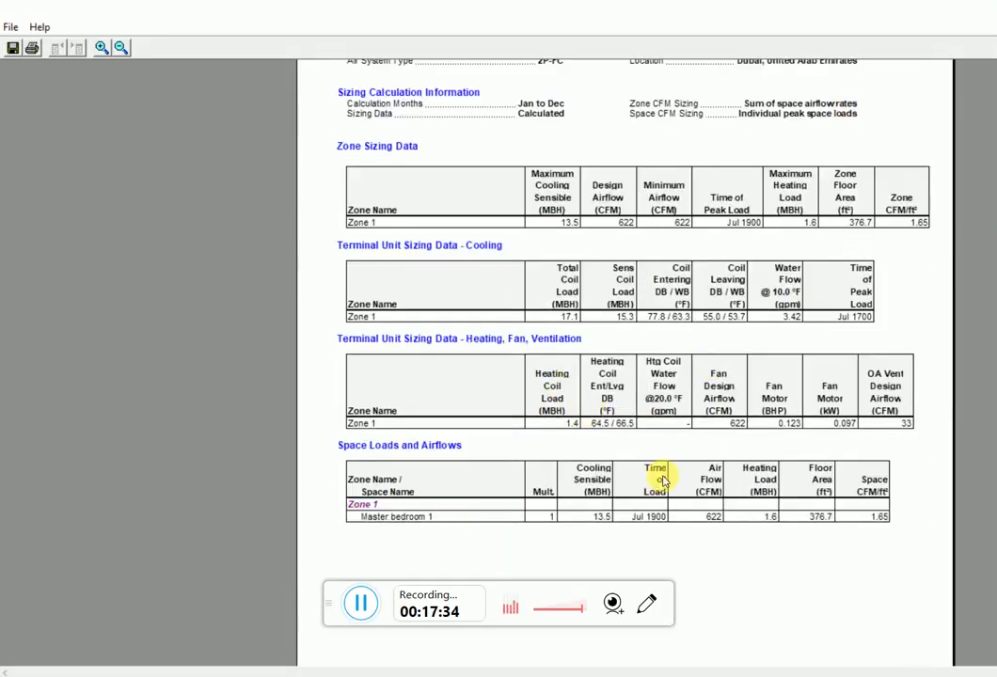
scroll(569, 345, up, 1)
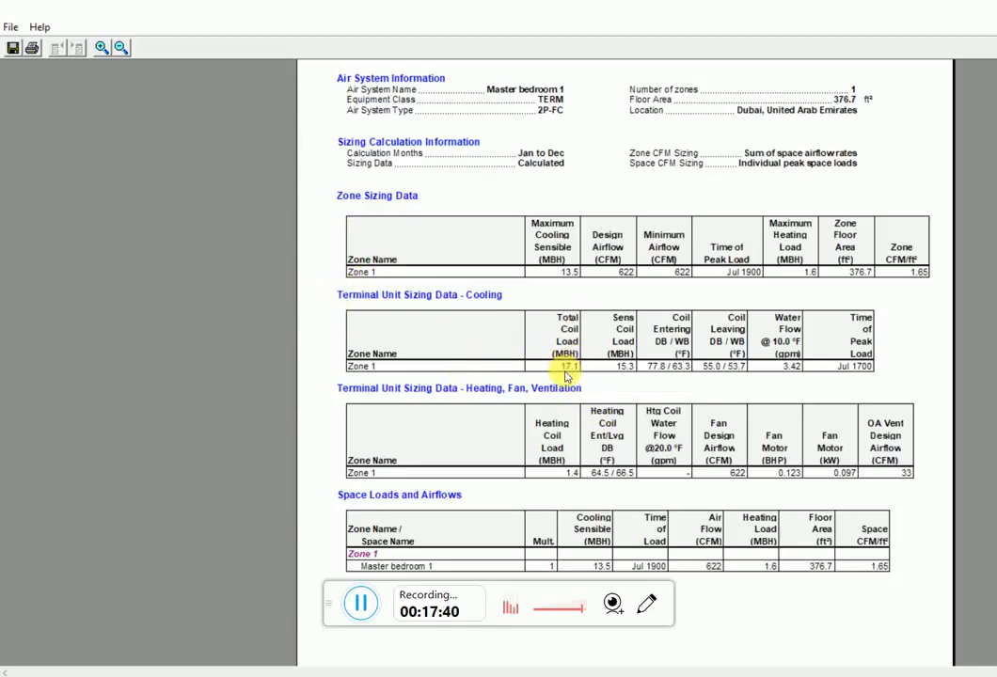
drag(710, 7, 529, 26)
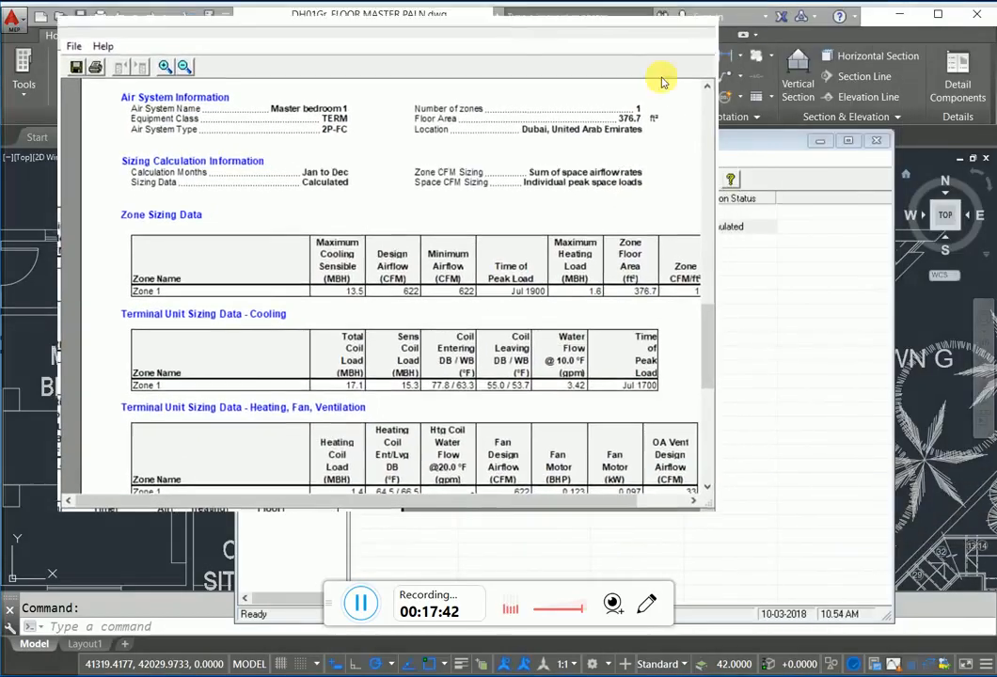
drag(661, 83, 226, 21)
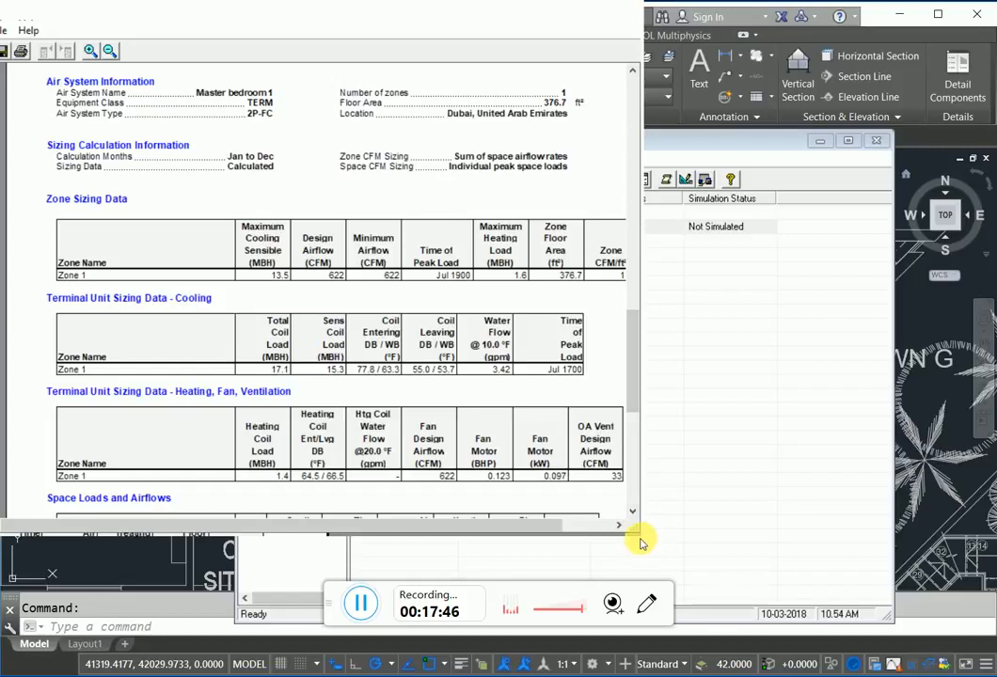
drag(640, 542, 992, 672)
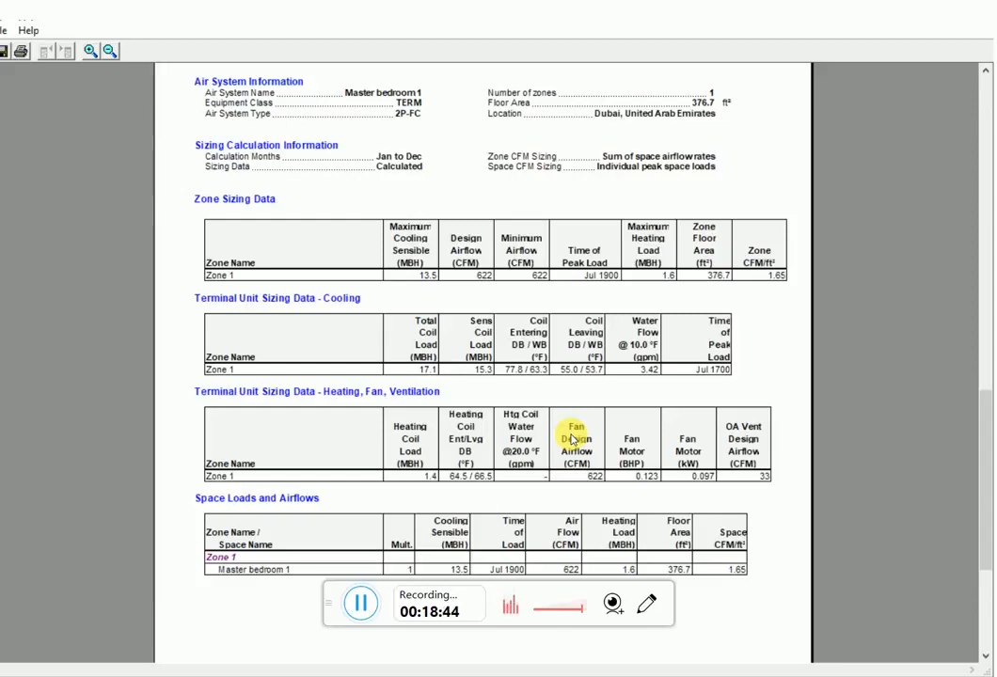
drag(189, 16, 214, 32)
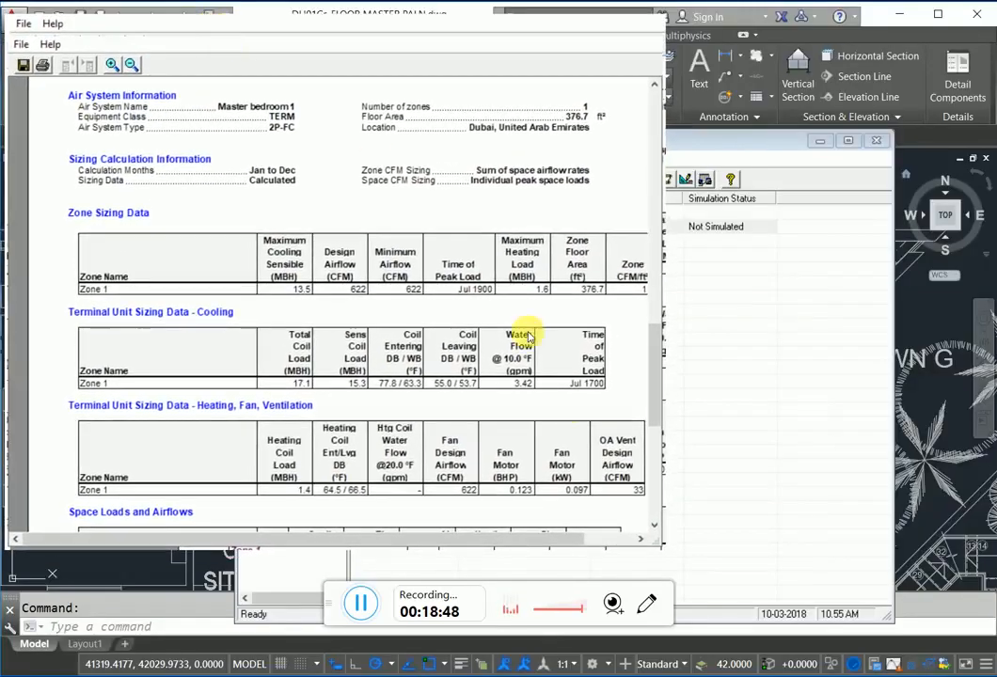
drag(660, 538, 978, 645)
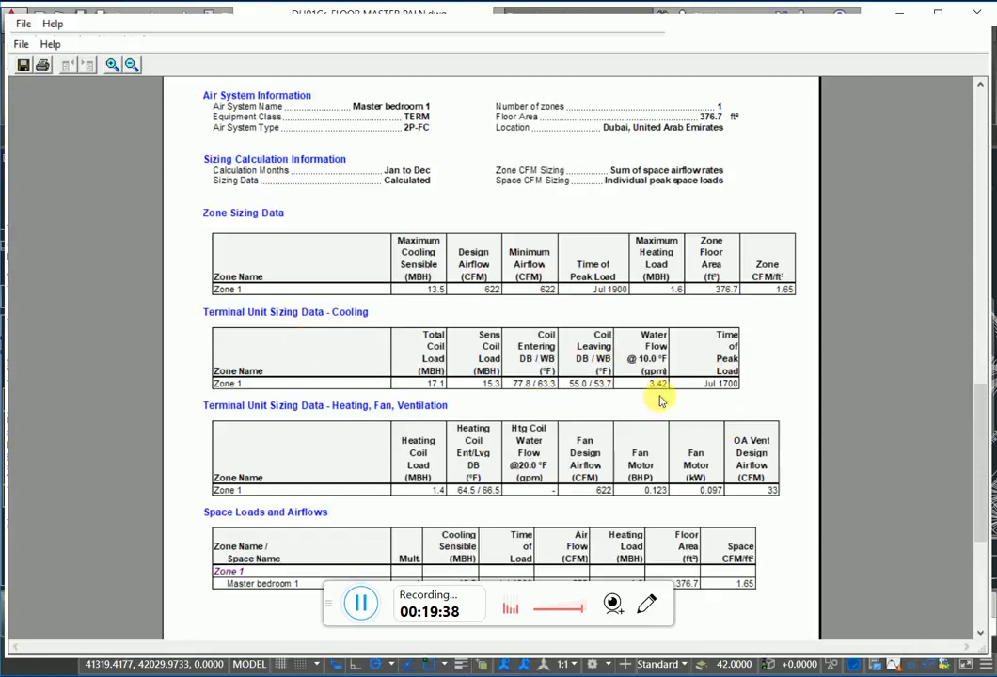
scroll(485, 361, up, 5)
scroll(484, 336, down, 3)
scroll(484, 336, down, 3)
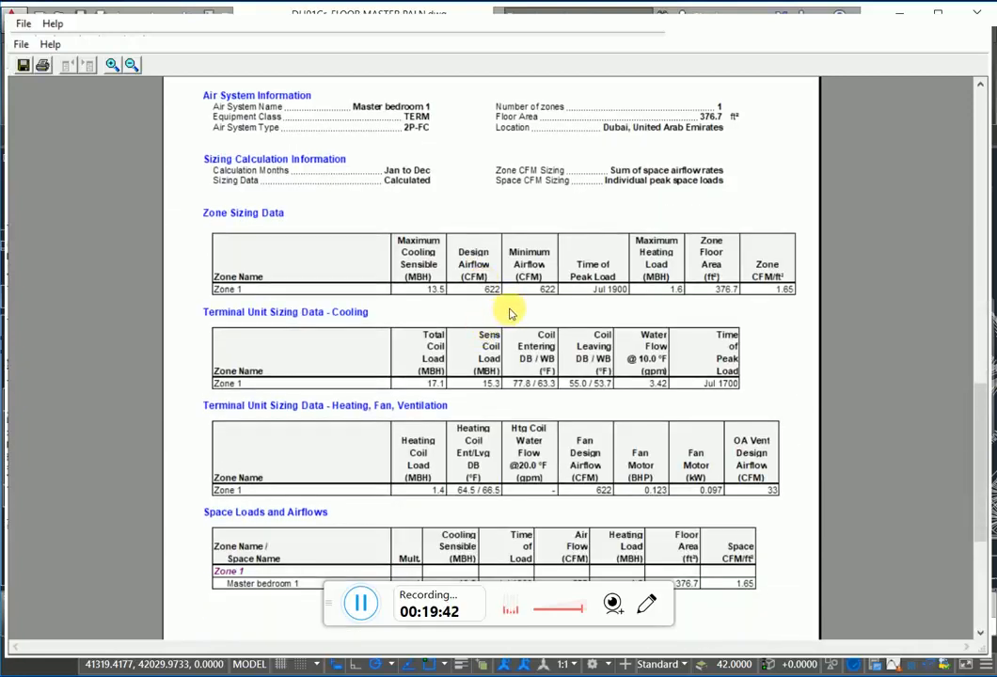
scroll(506, 311, up, 10)
scroll(509, 284, down, 10)
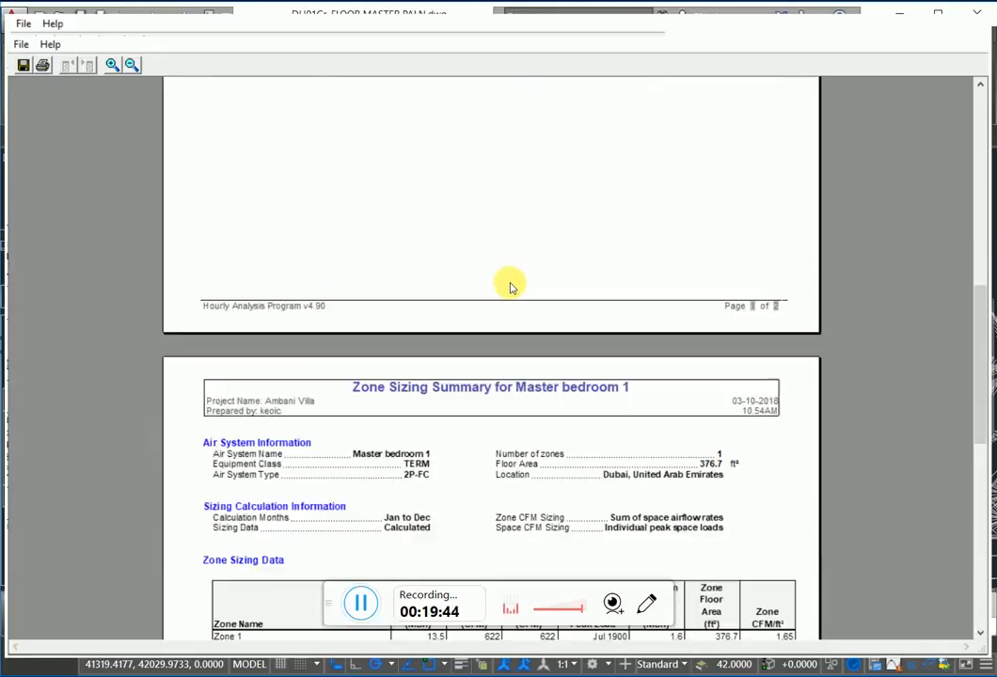